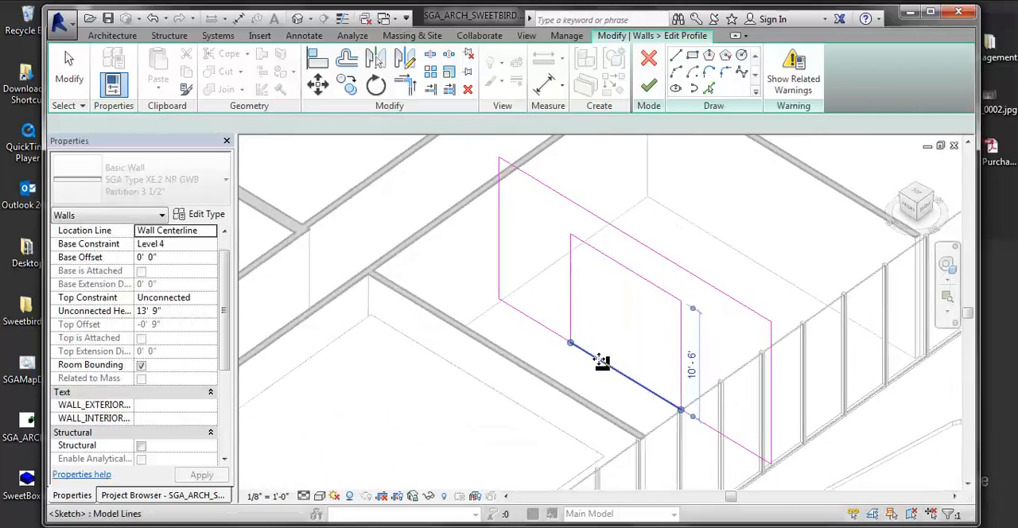
Step: Delete the bottom line of the wall profile's inner opening and shorten the base line to the opening's left corner, unjoining the elements
key("Delete")
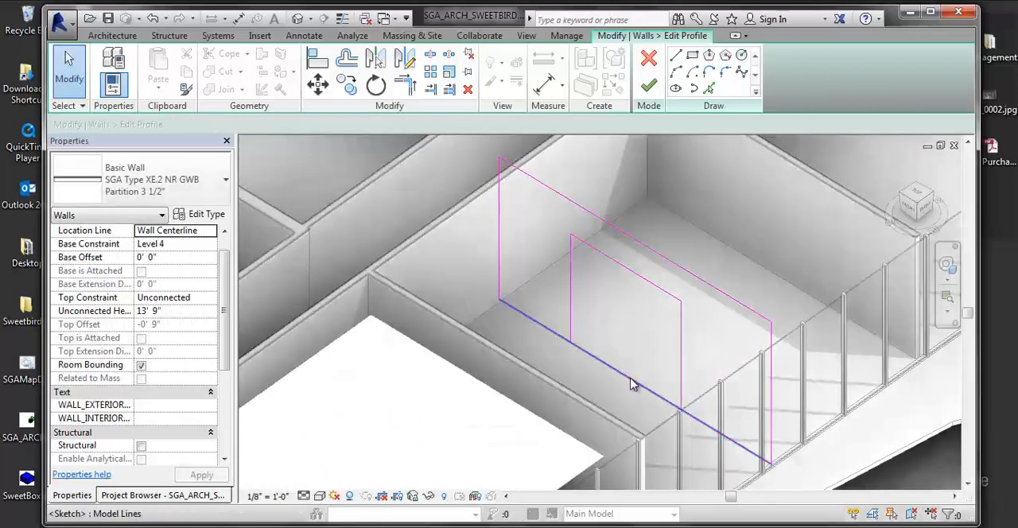
left_click(631, 383)
mouse_move(770, 461)
left_mouse_down()
mouse_move(598, 389)
mouse_move(569, 343)
left_mouse_up()
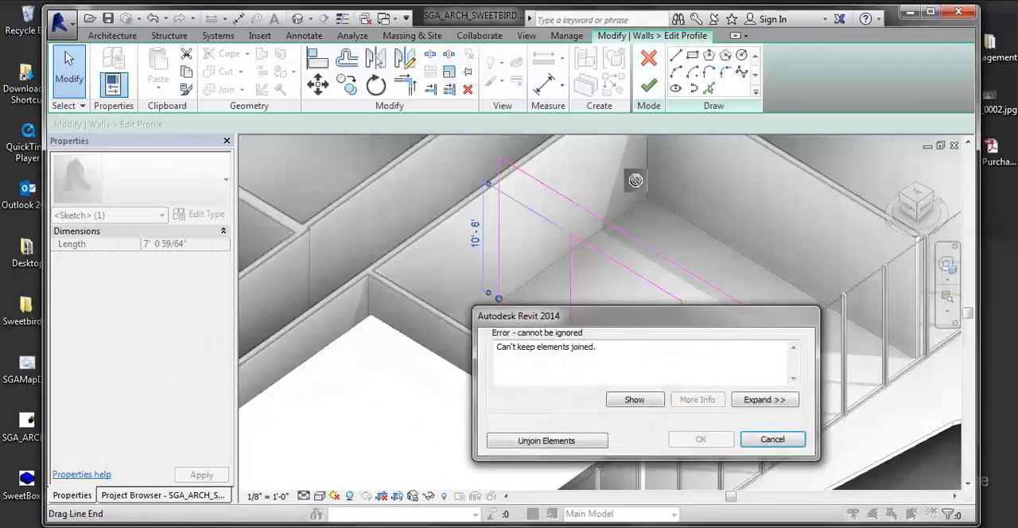
left_click(591, 437)
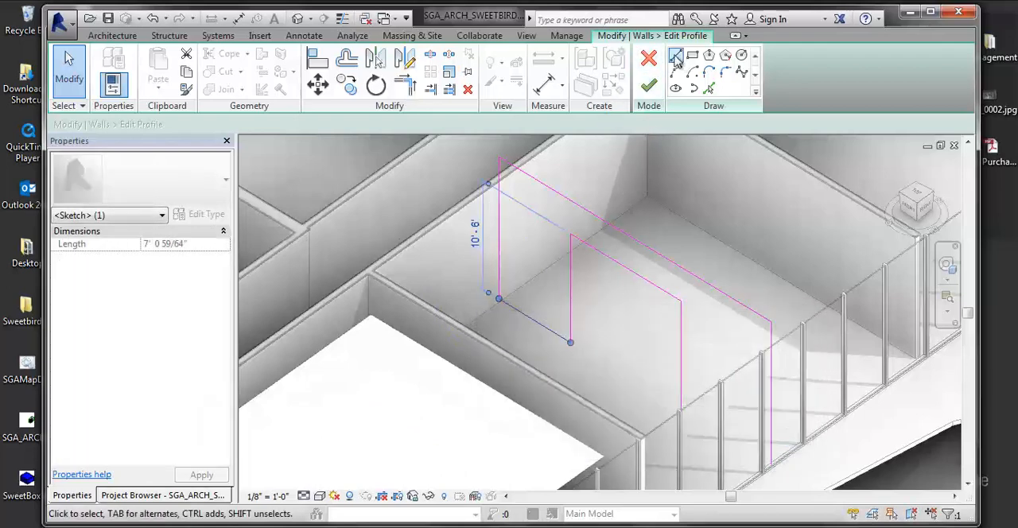
Step: Sketch a base line from the opening's right jamb to the wall's far end and finish the wall profile
left_click(676, 55)
left_click(679, 412)
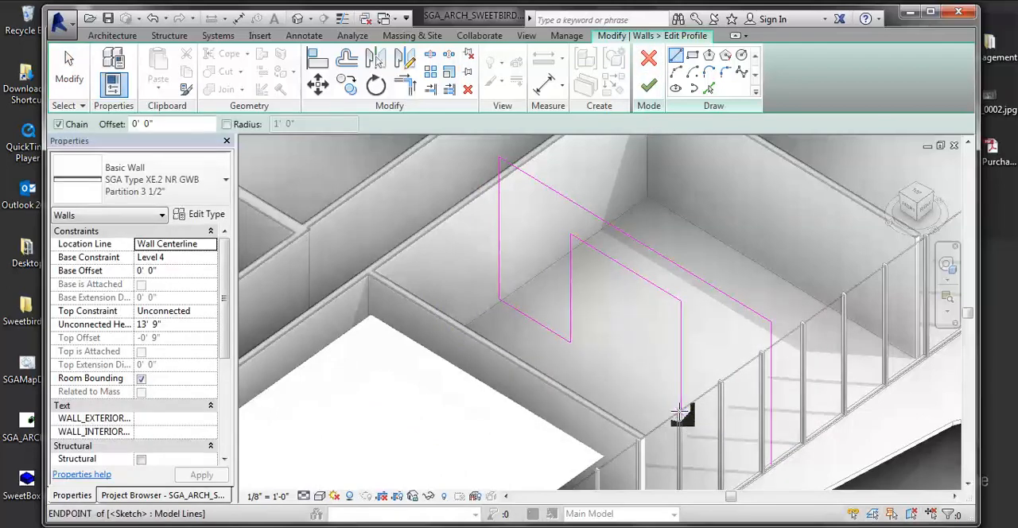
left_click(772, 470)
key("Escape")
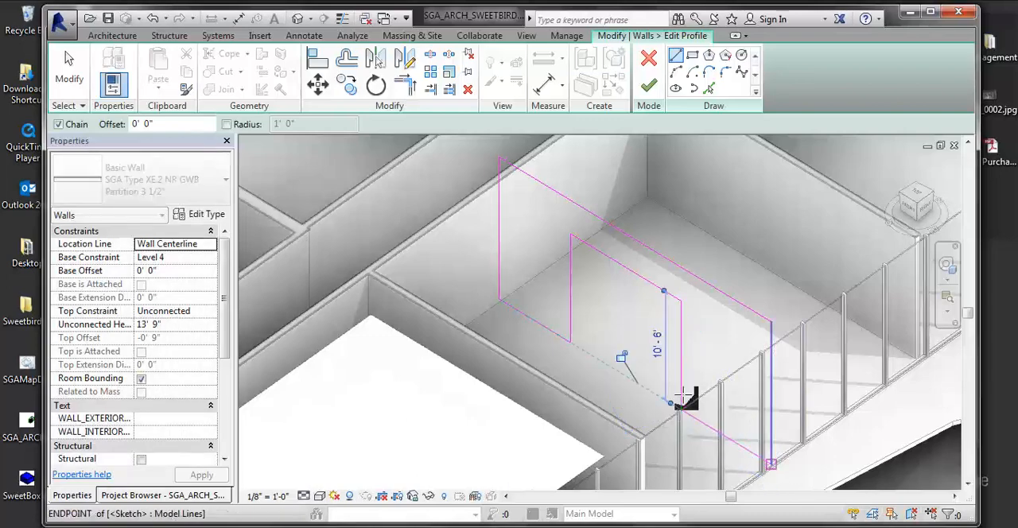
key("Escape")
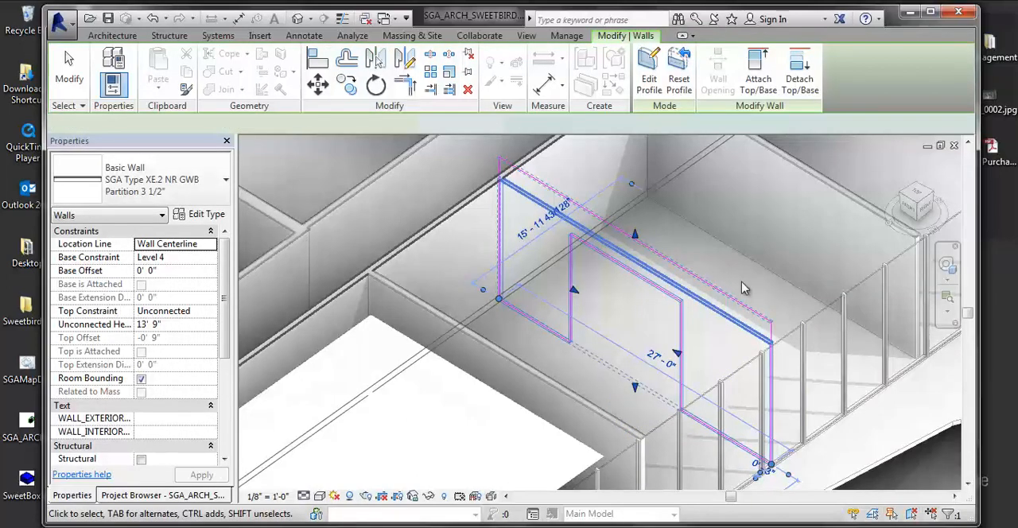
scroll(702, 317, "down", 1)
left_click(699, 335)
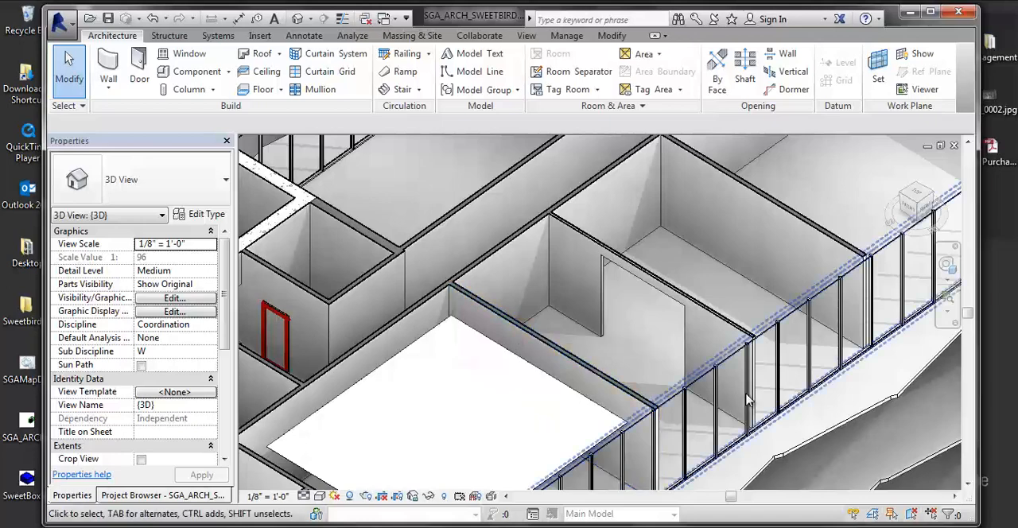
Step: Open the Level 4 floor plan from the Drawing Set group
left_click(107, 495)
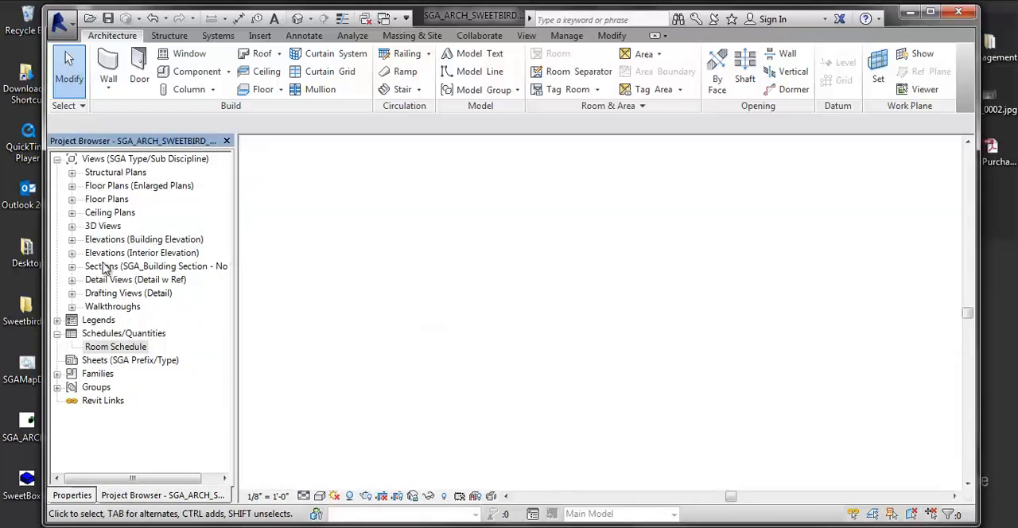
left_click(71, 199)
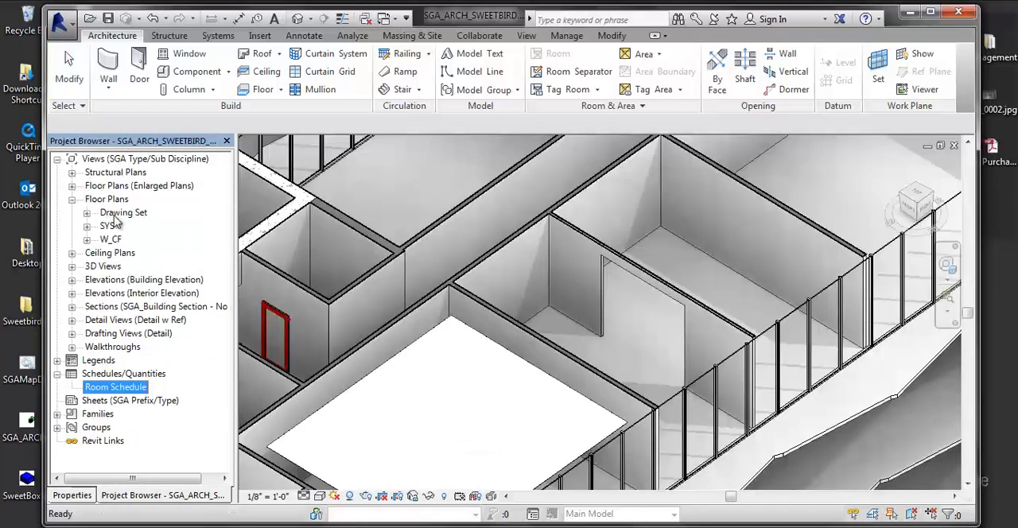
left_click(85, 212)
double_click(130, 279)
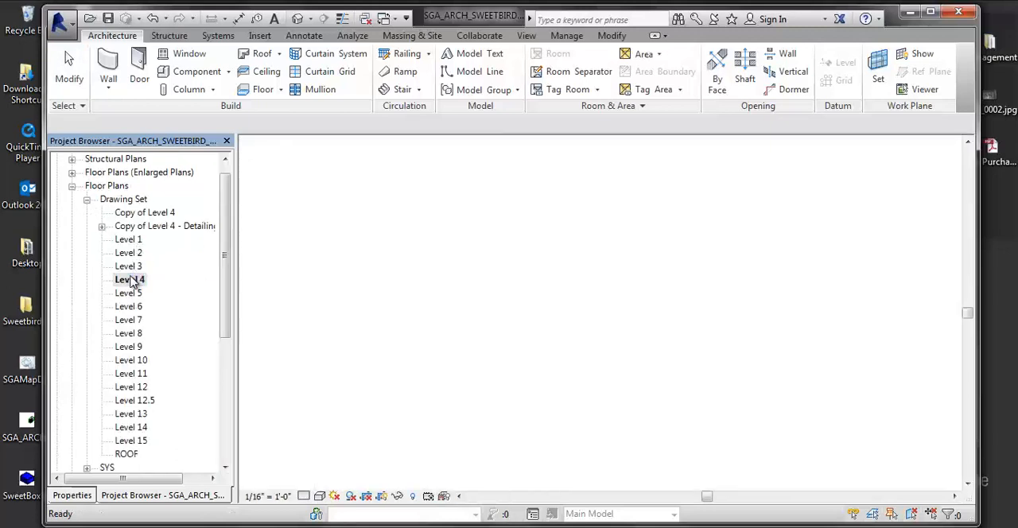
Step: Try to close the opening in room 02CC's partition by stretching its edge, and resolve the extrusion error by deleting the elements
middle_click_drag(567, 301, 535, 253)
scroll(536, 253, "up", 1)
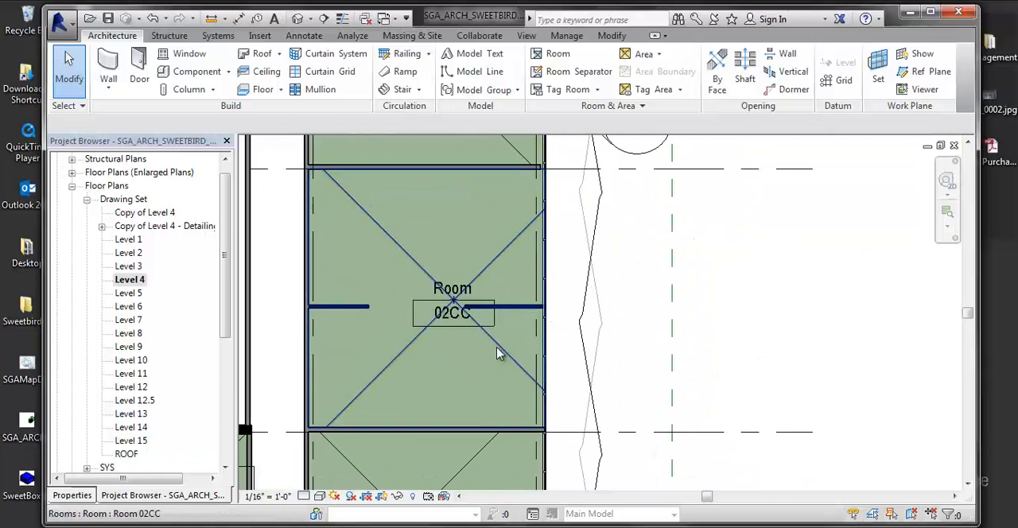
middle_click_drag(497, 354, 568, 314)
scroll(567, 313, "up", 1)
left_click(580, 300)
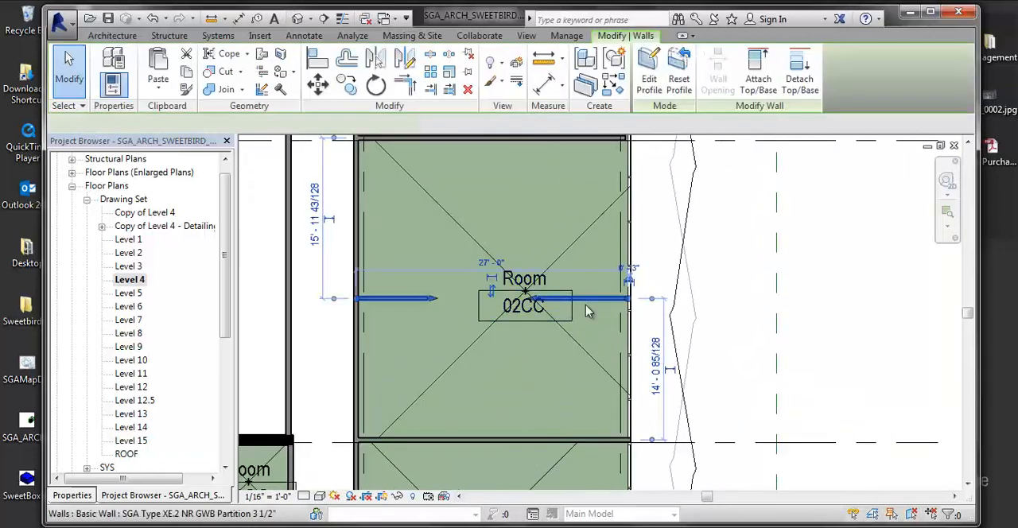
left_click_drag(432, 300, 422, 318)
scroll(561, 299, "up", 5)
left_click(480, 352)
left_click(436, 323)
scroll(437, 314, "up", 4)
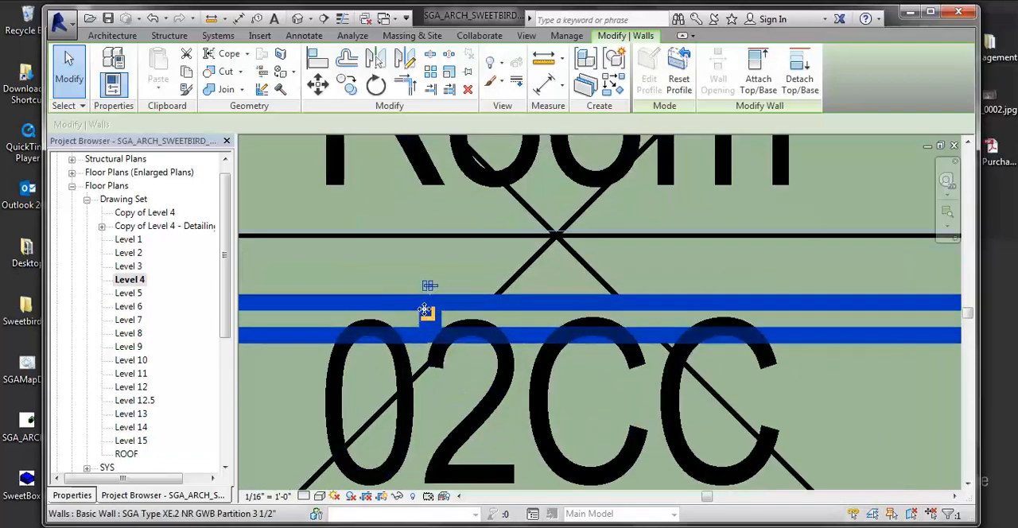
left_click_drag(433, 321, 430, 323)
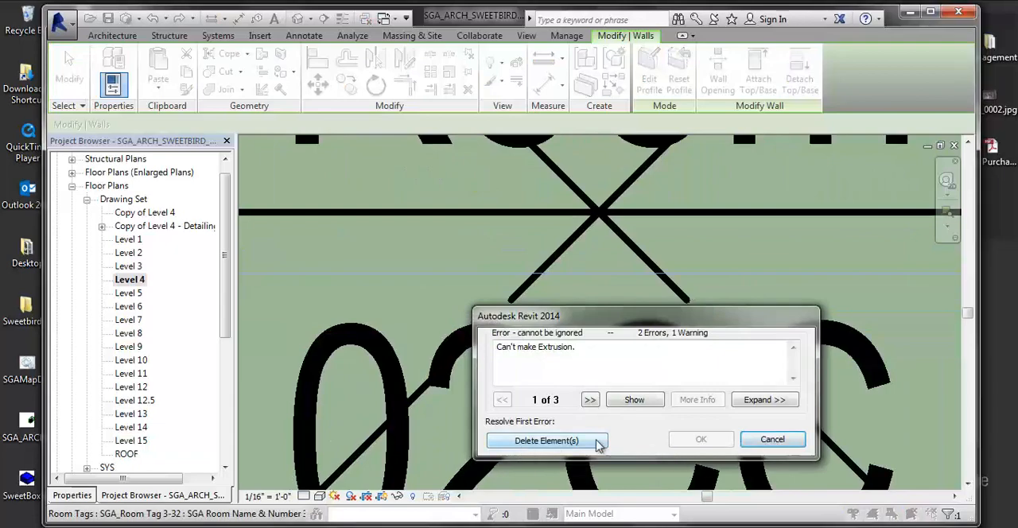
left_click(572, 442)
scroll(552, 392, "down", 2)
scroll(551, 392, "down", 5)
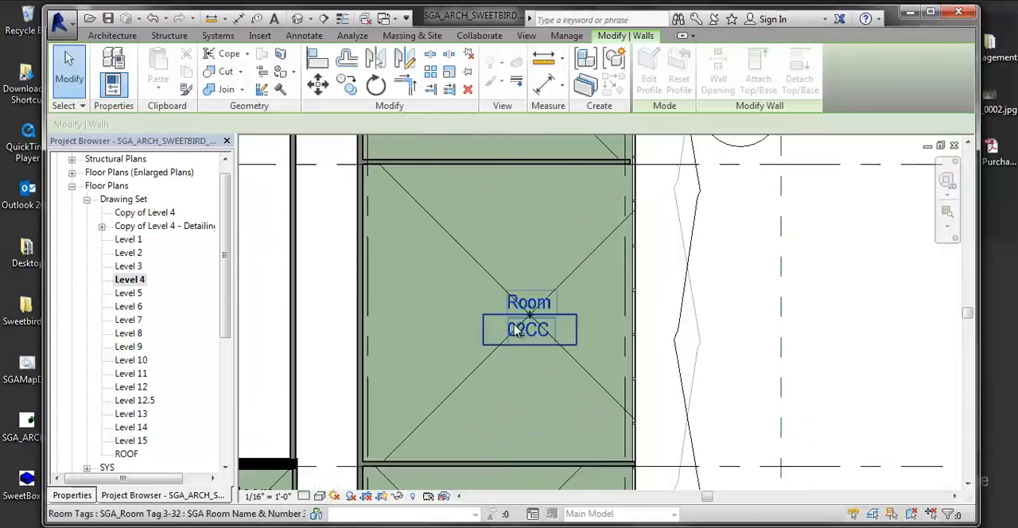
Step: Draw an architectural wall 13' 9" high straight across the middle of room 02CC, between its two side walls
left_click(112, 36)
left_click(109, 83)
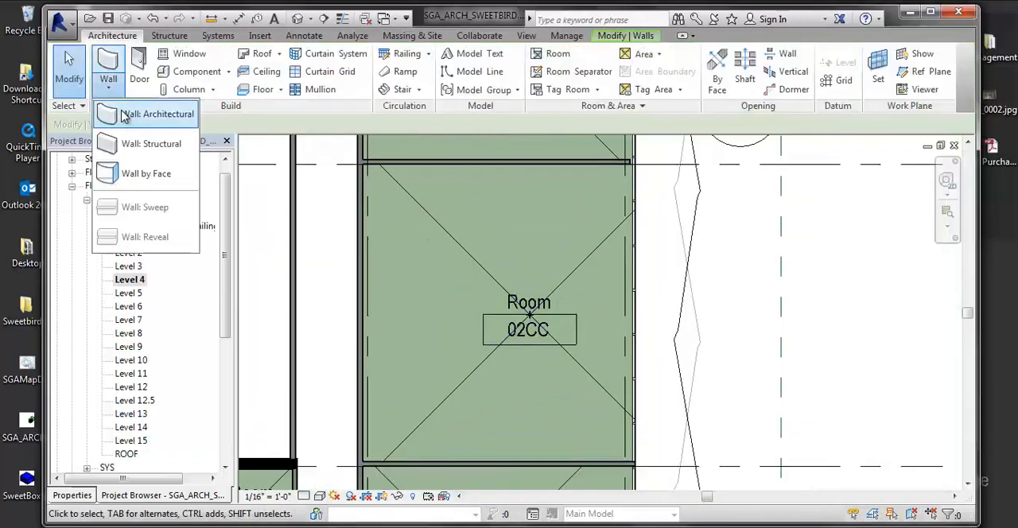
left_click(131, 113)
left_click(363, 313)
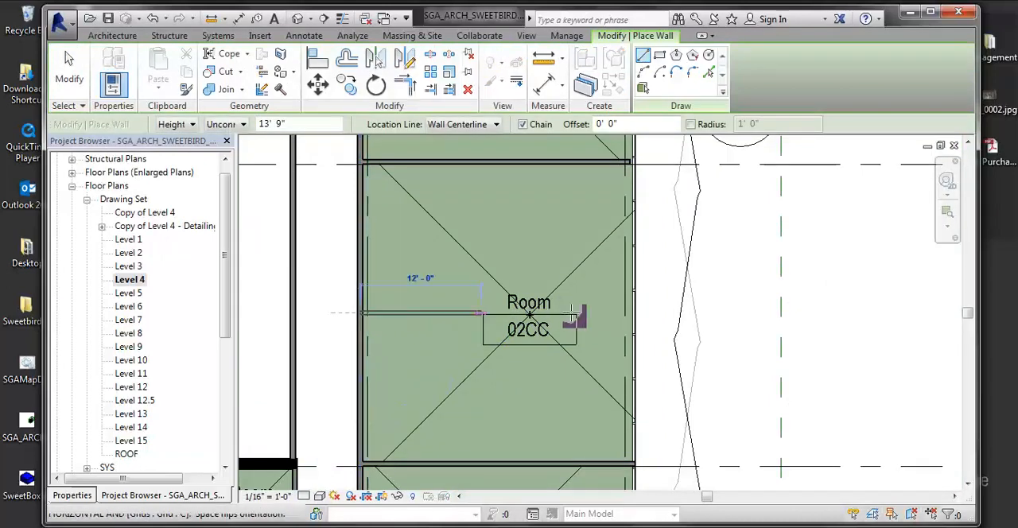
left_click(637, 313)
scroll(636, 312, "down", 3)
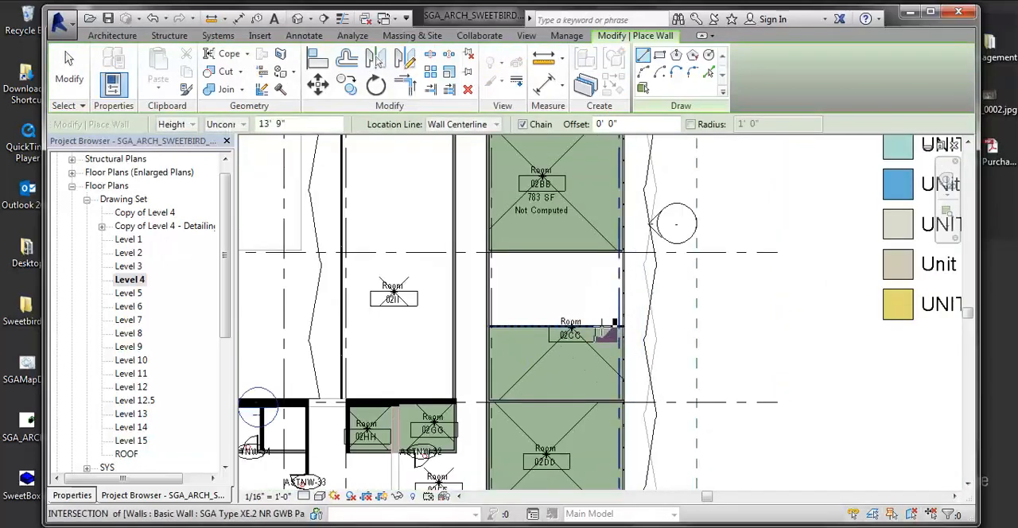
key("Escape")
key("Escape")
Step: Turn off Room Bounding for the new partition across room 02CC
scroll(602, 341, "up", 2)
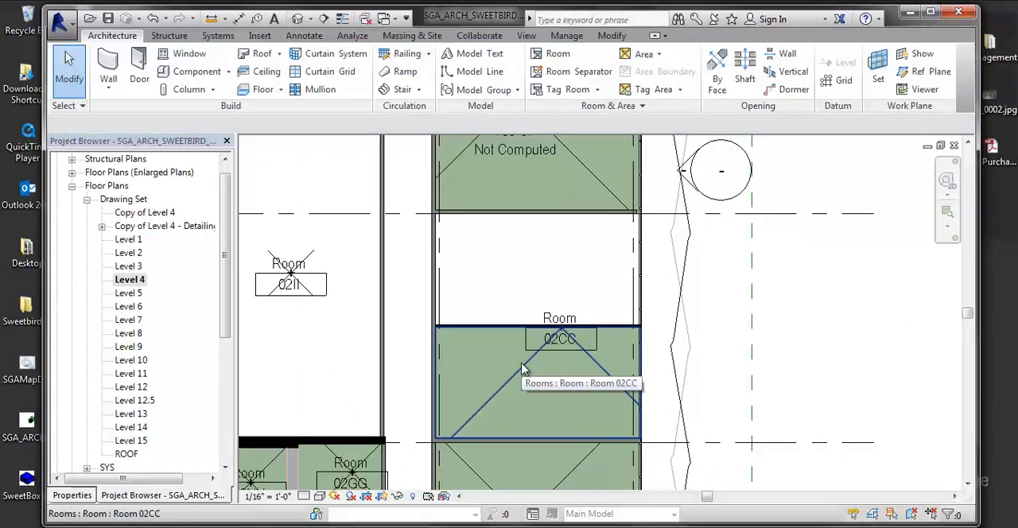
scroll(480, 364, "down", 5)
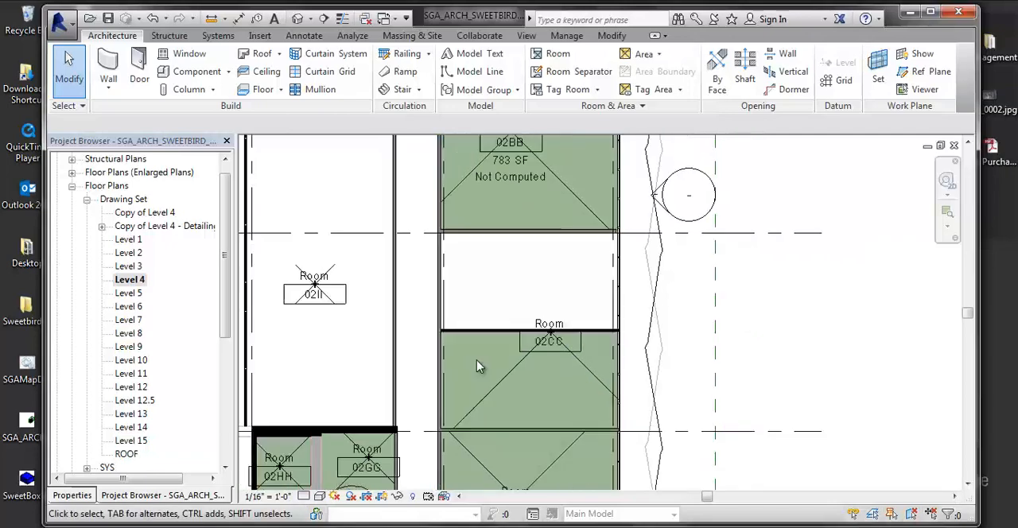
middle_click_drag(521, 350, 586, 208)
scroll(342, 318, "up", 1)
middle_click_drag(585, 158, 397, 244)
scroll(467, 265, "up", 5)
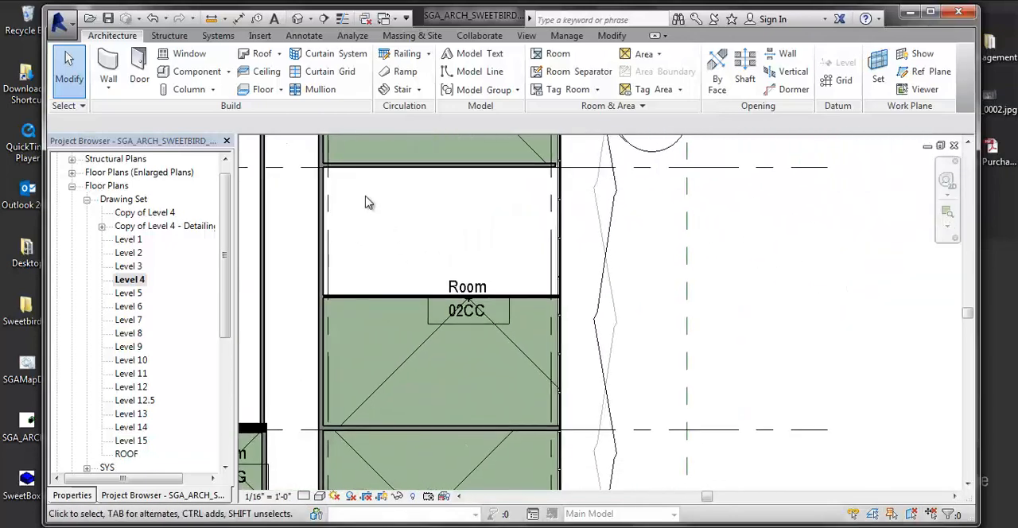
left_click(374, 298)
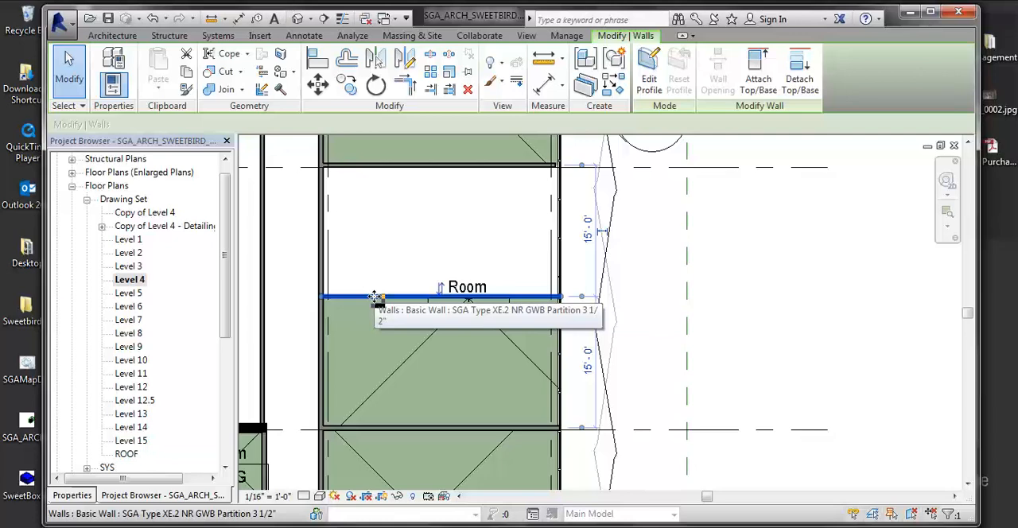
left_click(71, 495)
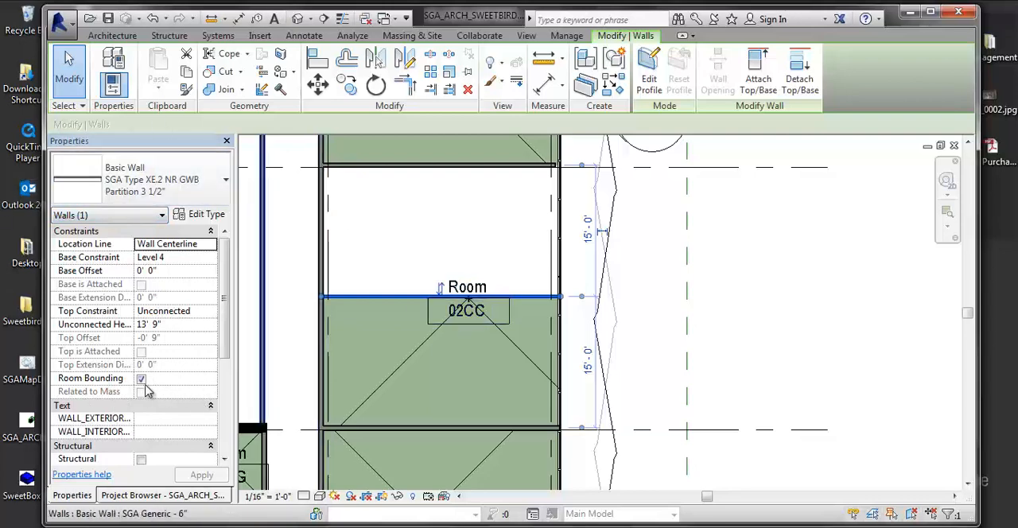
left_click(140, 380)
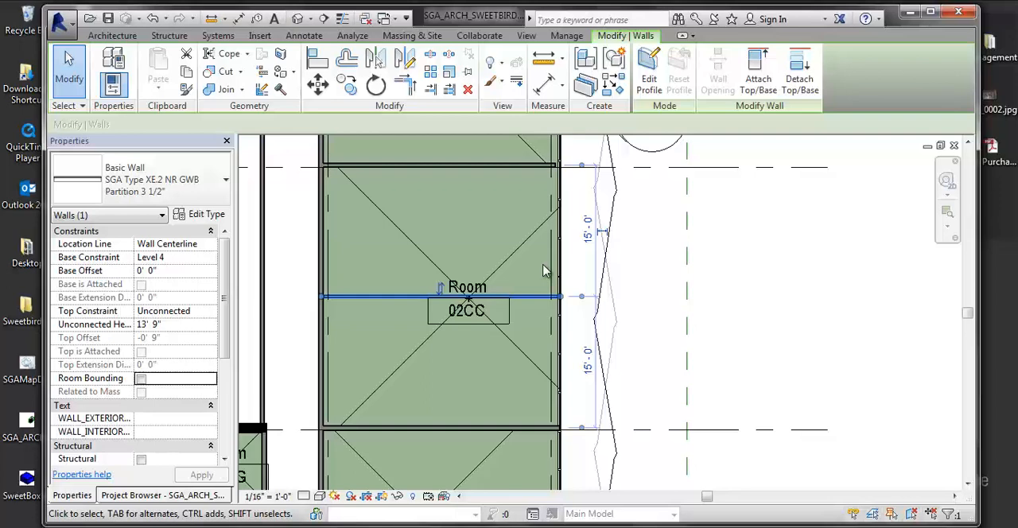
left_click(70, 381)
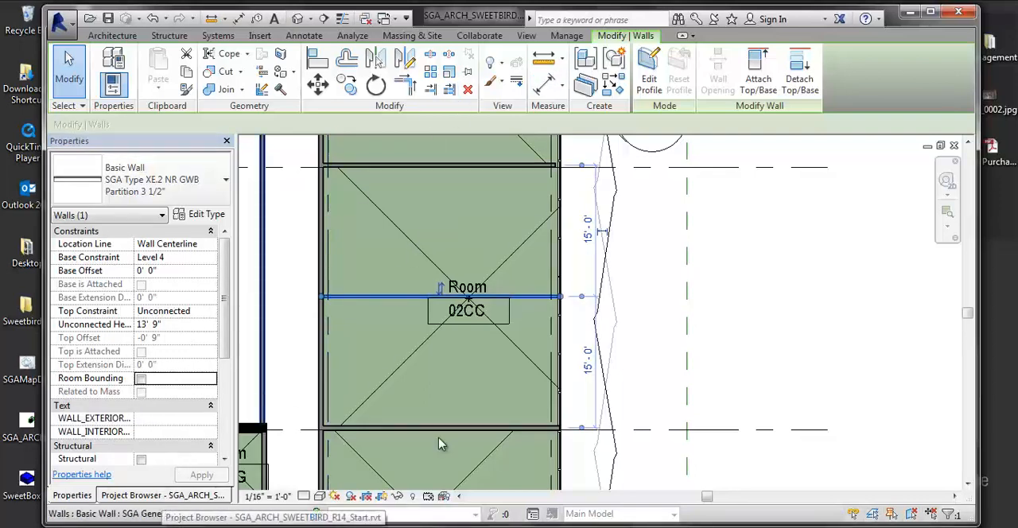
Step: Set the partition's unconnected height to 4' 0"
left_click(156, 325)
type("4")
key("BackSpace")
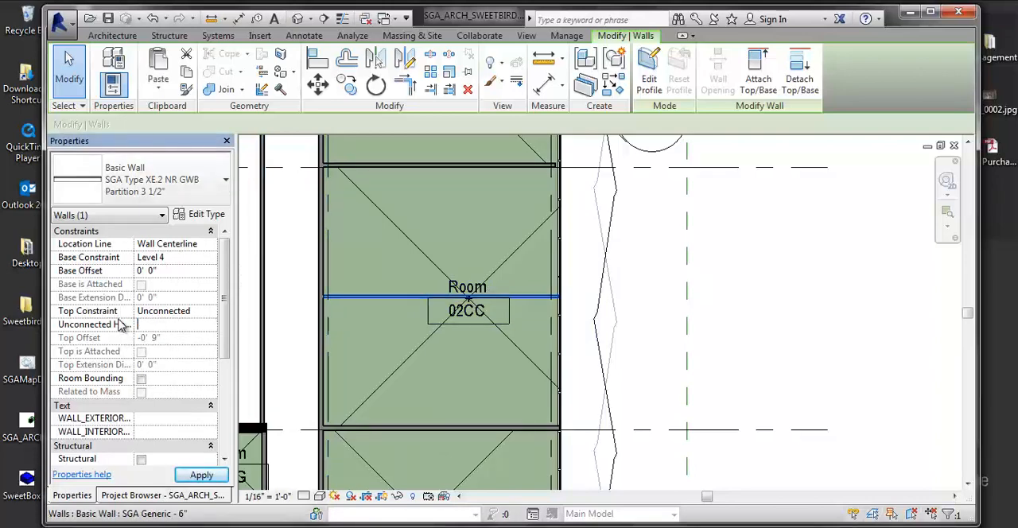
key("Return")
left_click(725, 327)
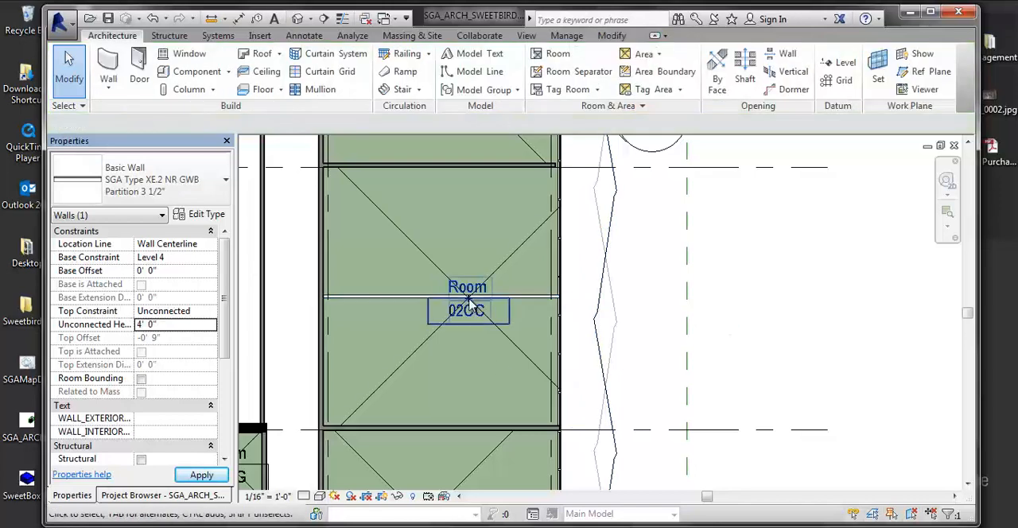
Step: Switch Room Bounding on and back off for the low partition in room 02CC
left_click(421, 298)
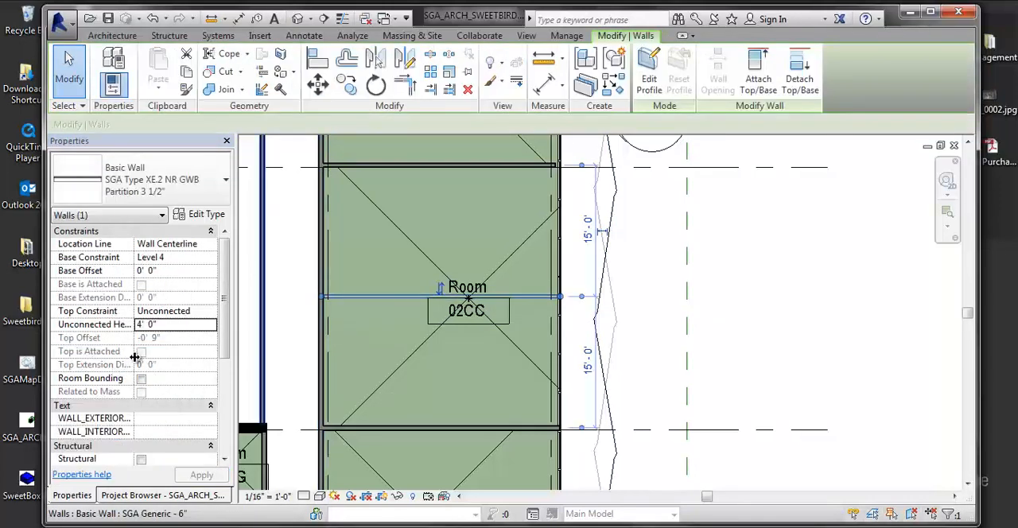
left_click(143, 381)
left_click(769, 326)
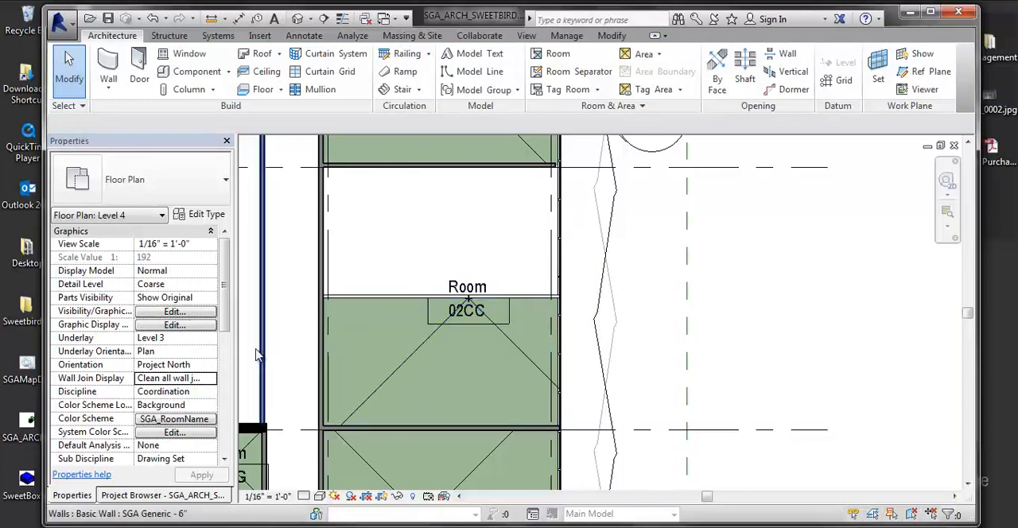
left_click(399, 300)
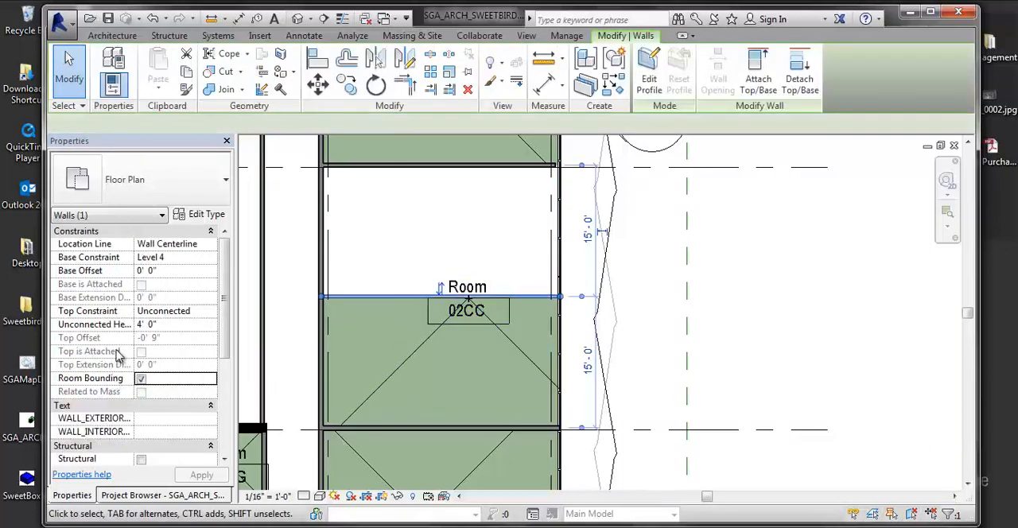
left_click(762, 317)
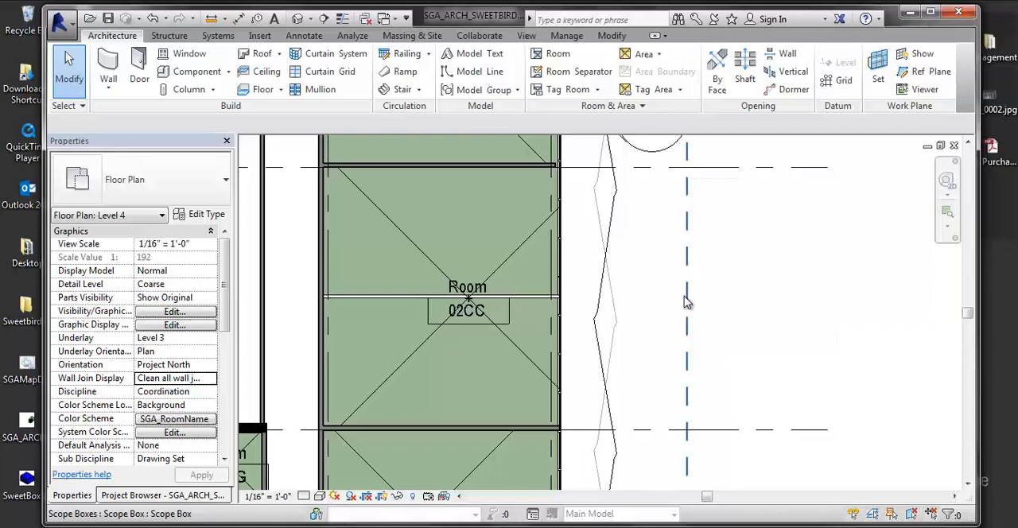
Step: Turn off Room Bounding for the 6" generic wall between rooms 02BB and 02CC and accept the multiple-rooms warning
scroll(509, 238, "down", 3)
middle_click_drag(557, 398, 511, 337)
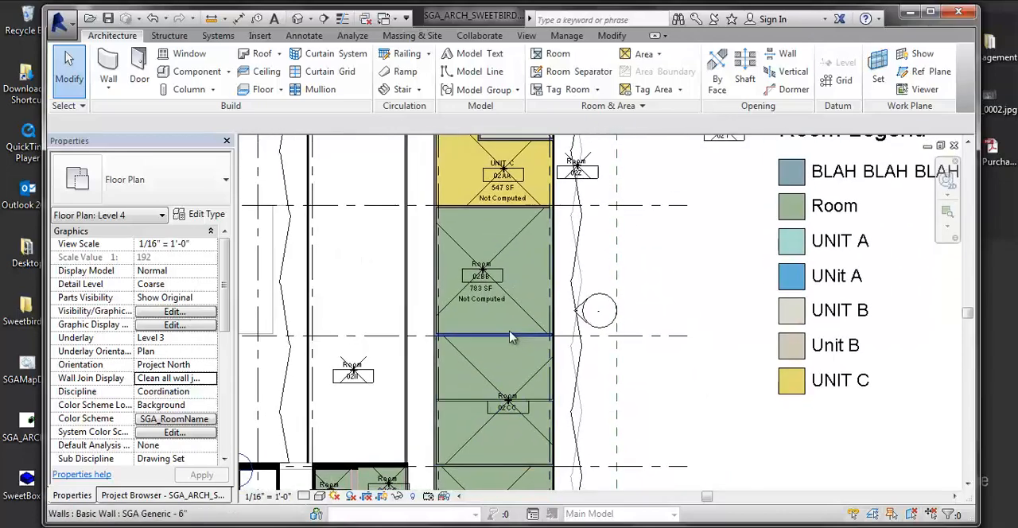
left_click(511, 337)
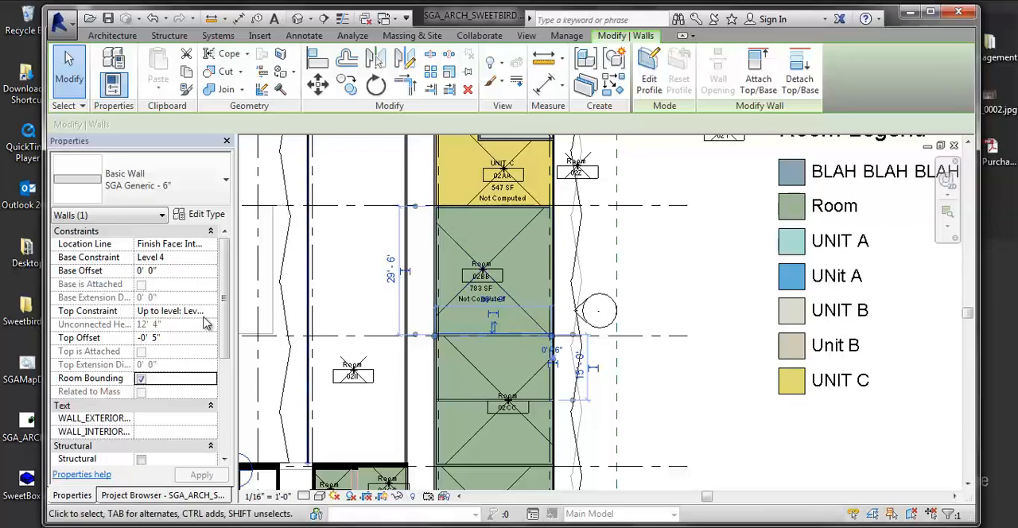
left_click(141, 379)
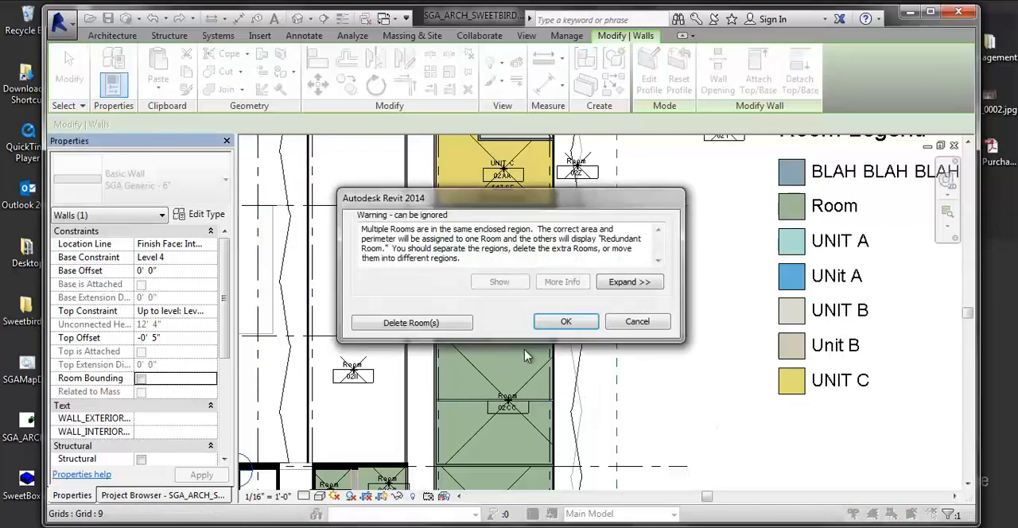
left_click(560, 319)
left_click(713, 377)
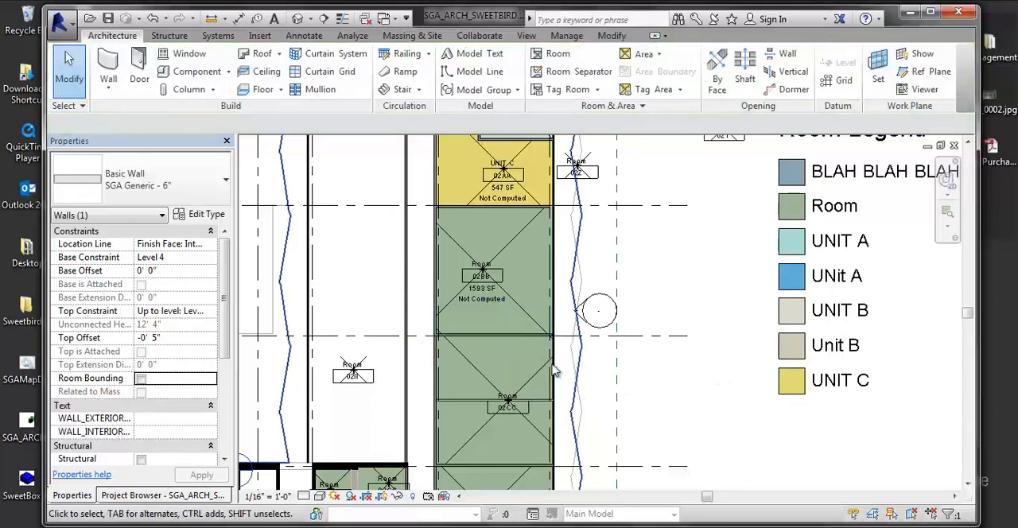
Step: Examine how rooms 02BB and 02CC share one boundary across the non-bounding wall by selecting the wall and room 02CC
left_click(510, 346)
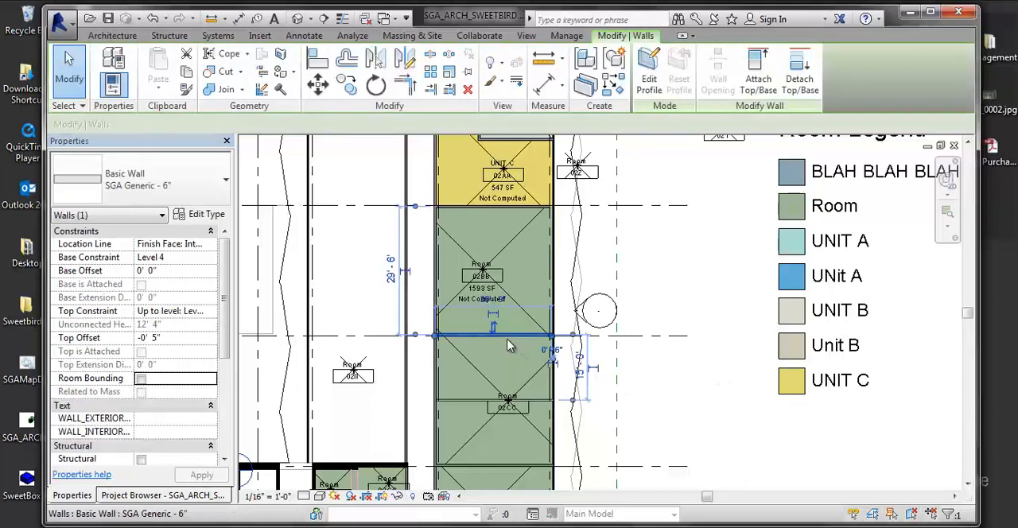
left_click(531, 433)
left_click(751, 428)
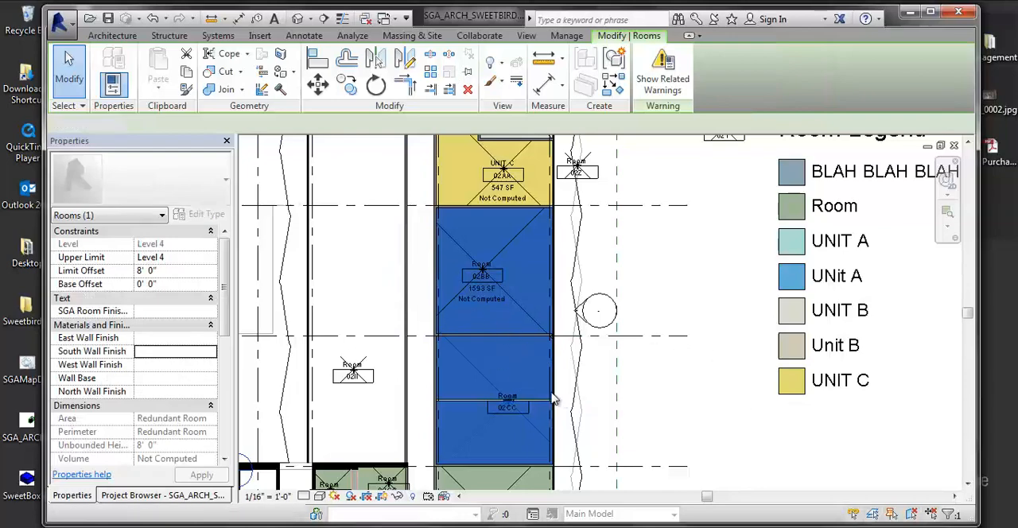
left_click(527, 382)
left_click(752, 322)
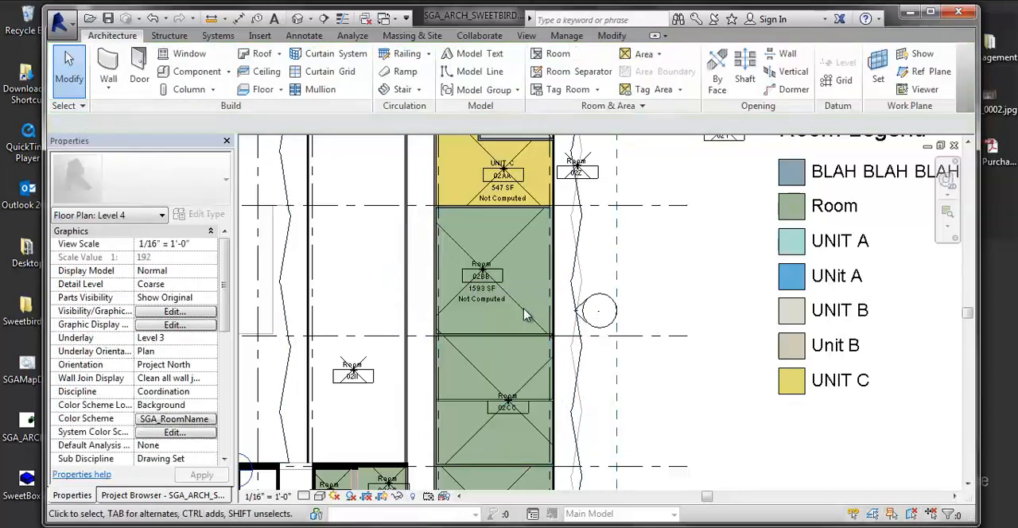
Step: Delete room 02BB from the plan, dismiss the warning and undo the deletion
left_click(521, 319)
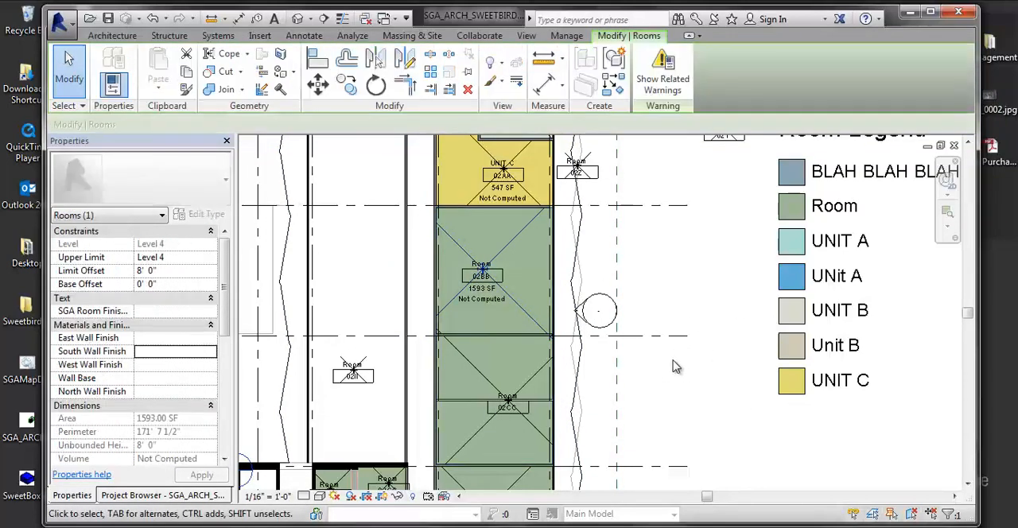
key("Delete")
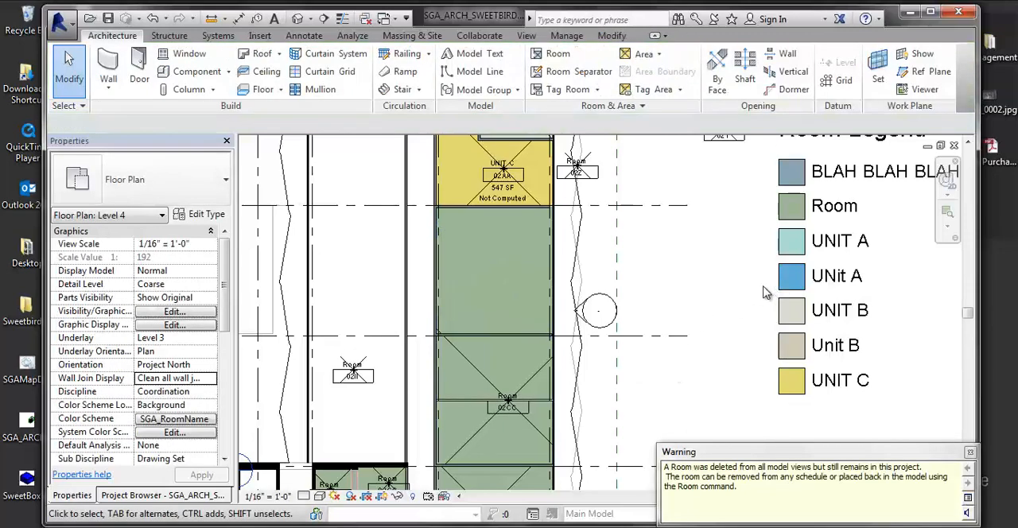
left_click(969, 451)
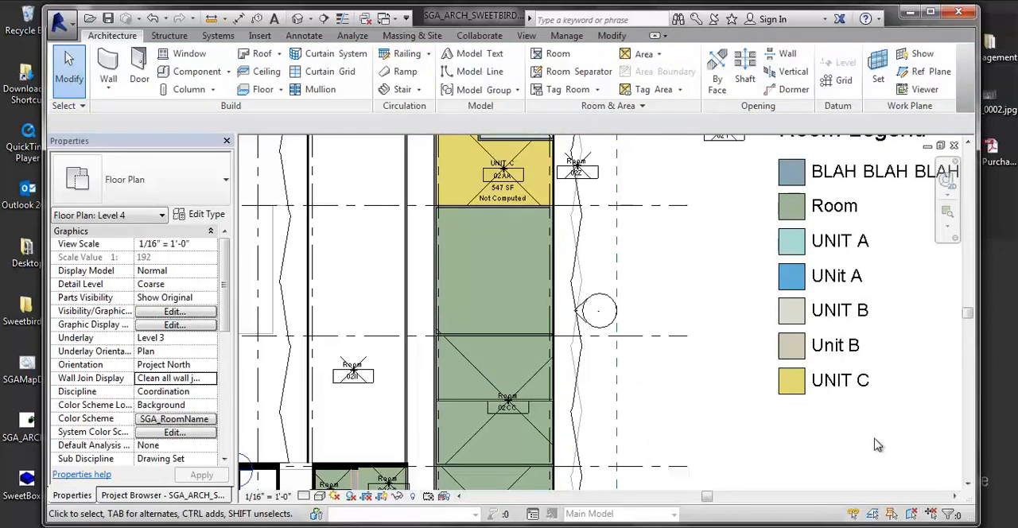
key("ctrl+z")
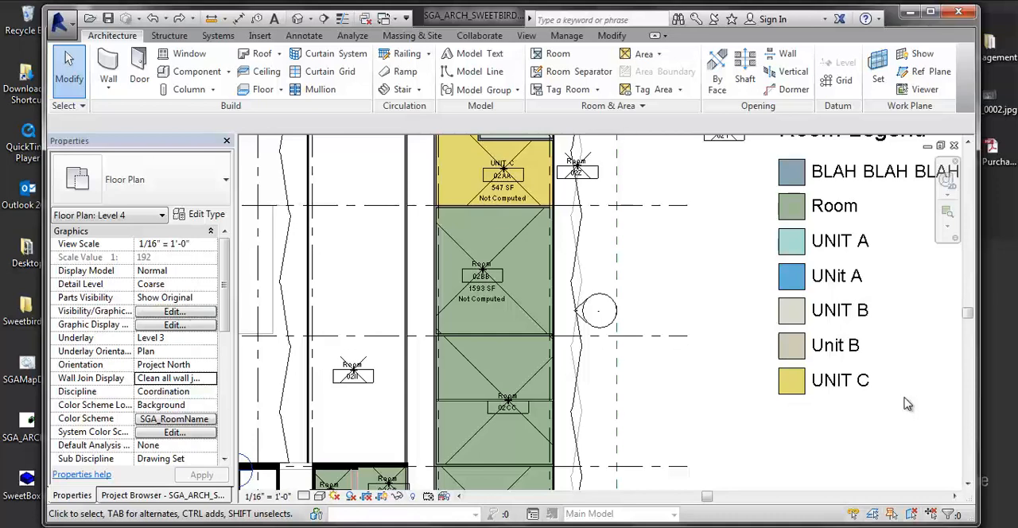
Step: Inspect the Unit B room in the separate four-room block beyond the room legend
scroll(549, 306, "down", 5)
middle_click_drag(666, 353, 586, 385)
scroll(646, 290, "up", 3)
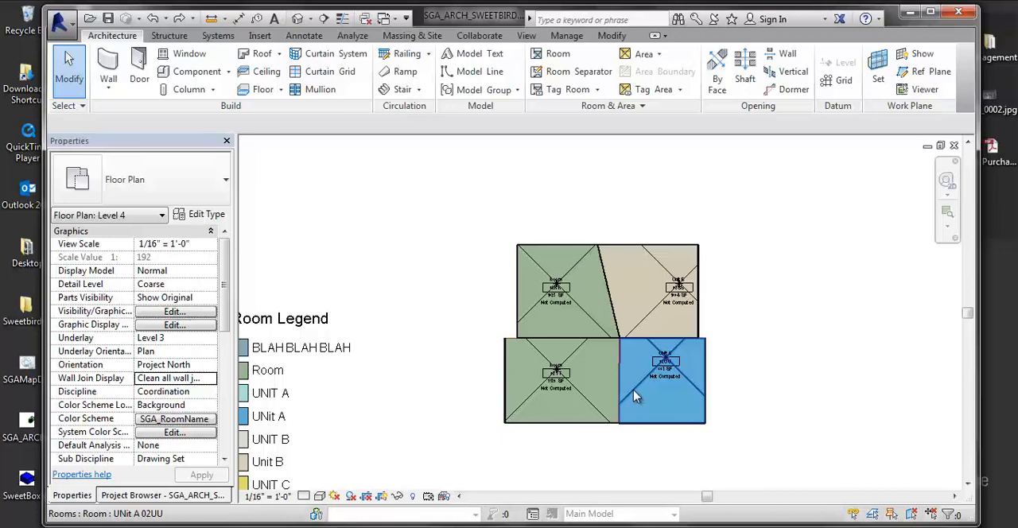
middle_click_drag(621, 338, 659, 280)
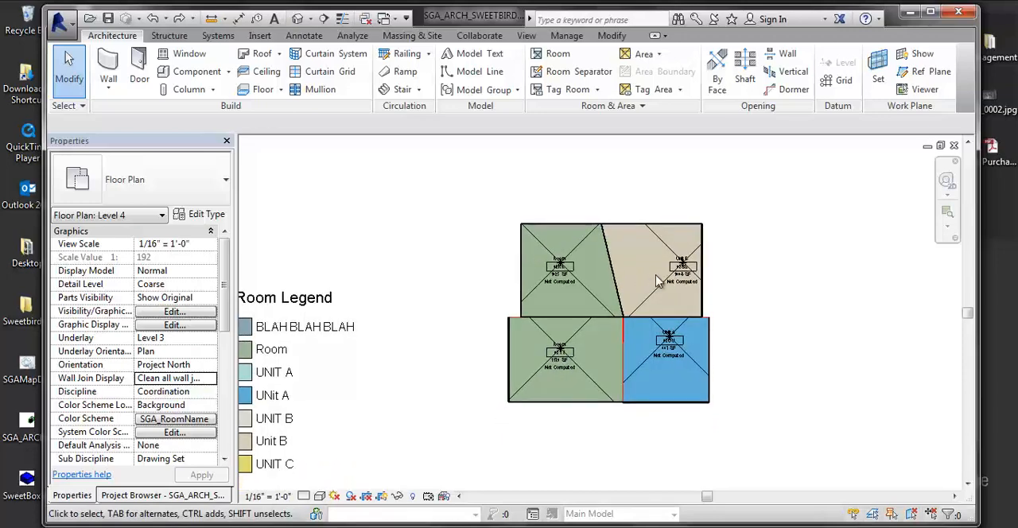
left_click(654, 300)
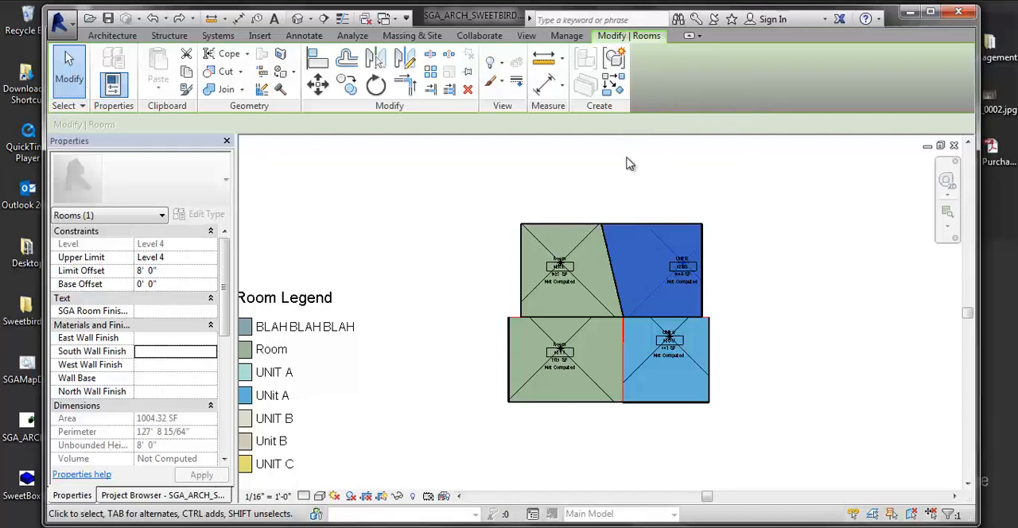
middle_click_drag(635, 160, 633, 163)
middle_click_drag(548, 287, 454, 266)
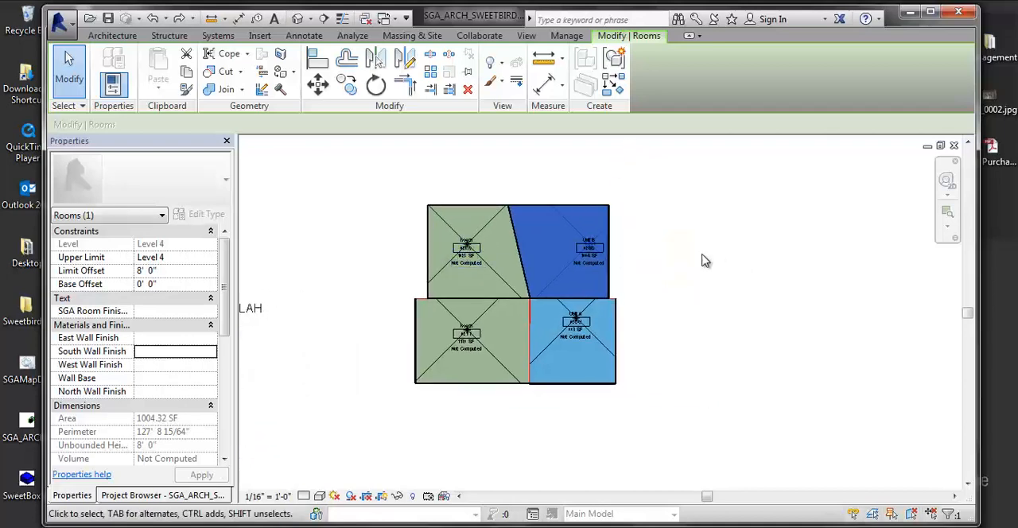
left_click(753, 208)
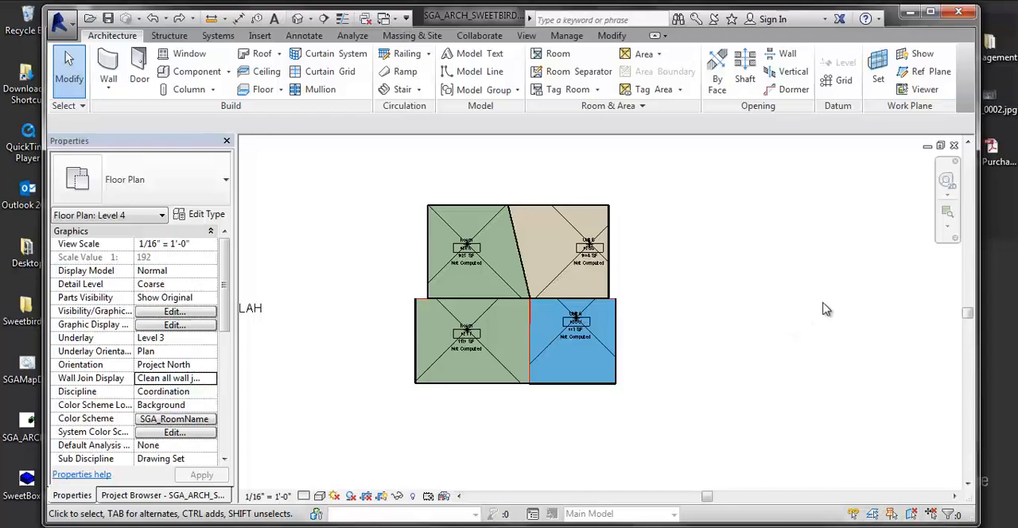
Step: Duplicate the Level 4 floor plan view with detailing
middle_click_drag(535, 322, 678, 289)
scroll(548, 343, "down", 3)
middle_click_drag(549, 343, 655, 305)
scroll(731, 309, "down", 1)
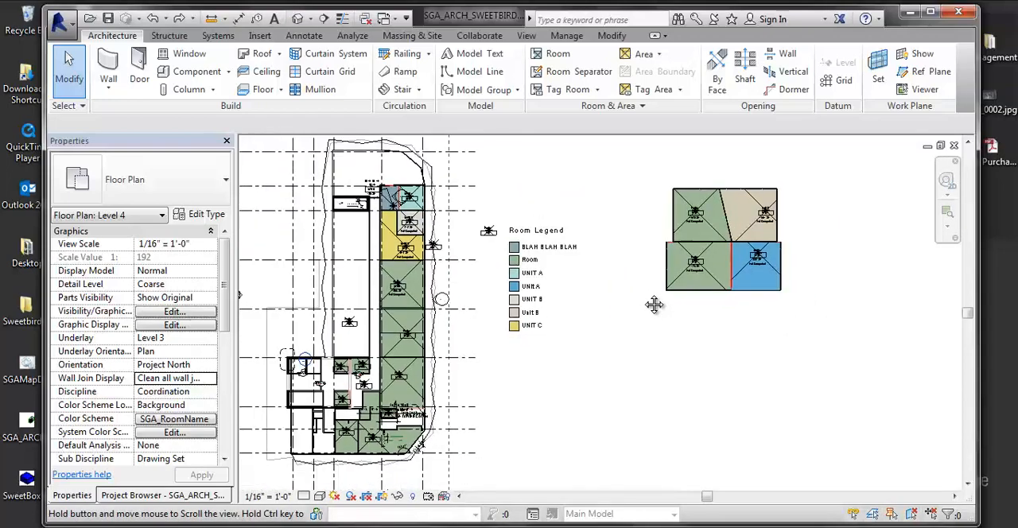
scroll(654, 305, "down", 1)
middle_click_drag(643, 341, 629, 365)
left_click(146, 496)
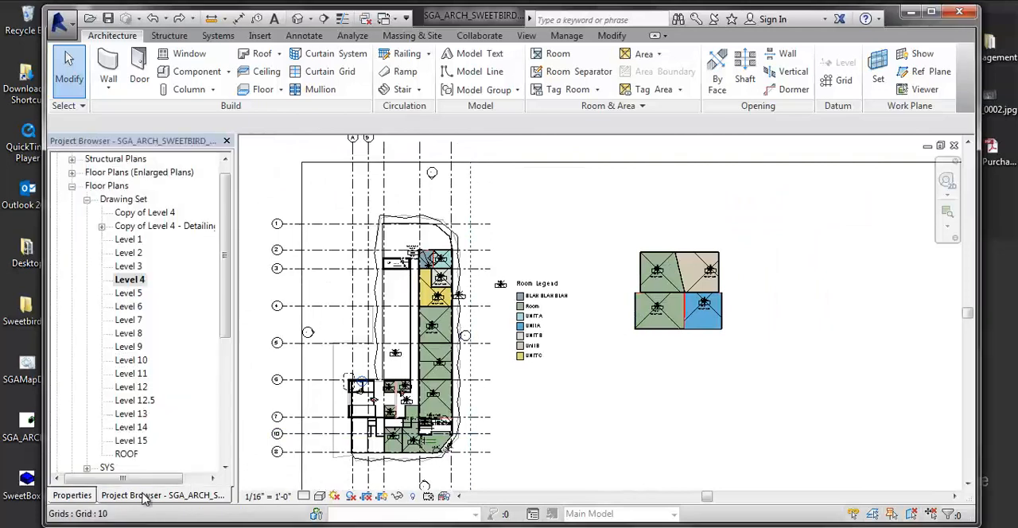
left_click(125, 279)
right_click(116, 279)
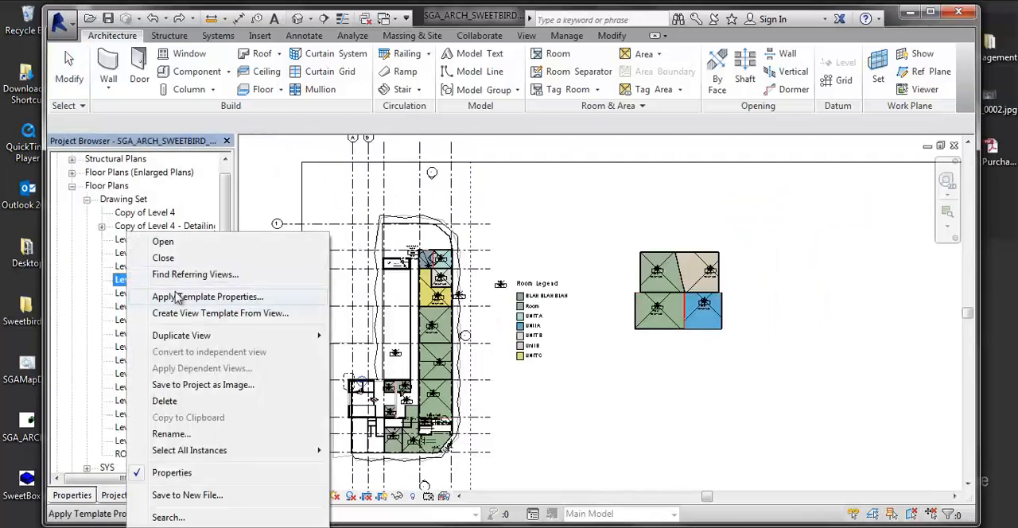
mouse_move(314, 337)
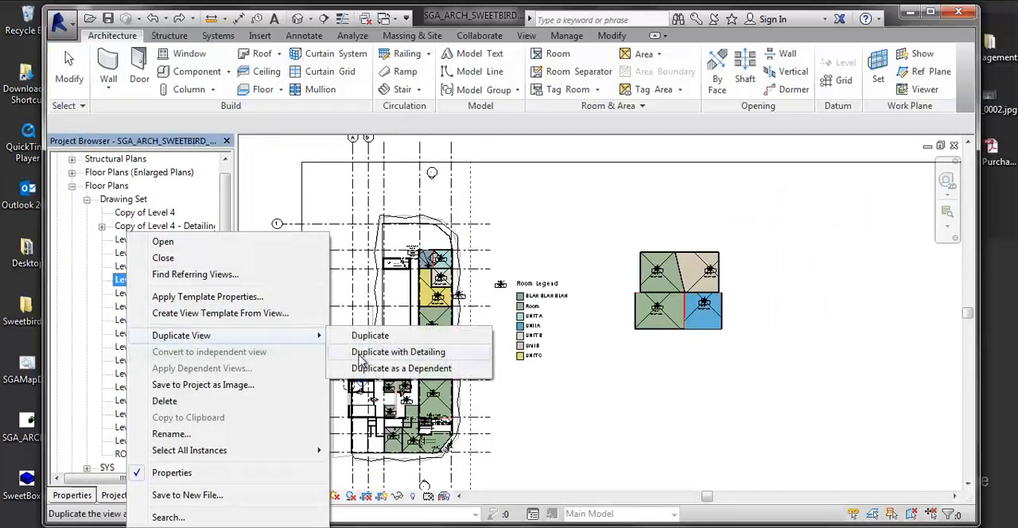
left_click(359, 357)
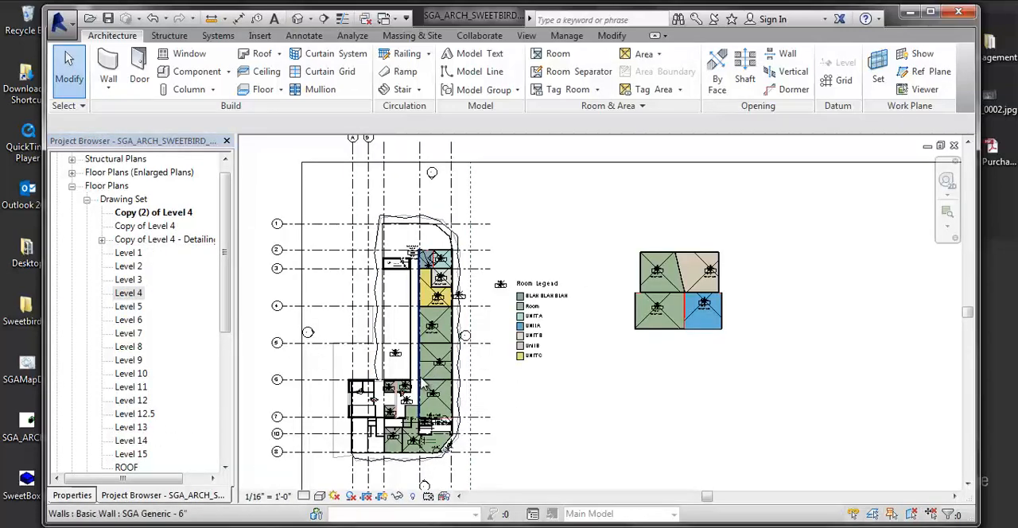
Step: Rename the duplicated floor plan view as "Level 4 - Colored Plan"
left_click(178, 214)
right_click(178, 221)
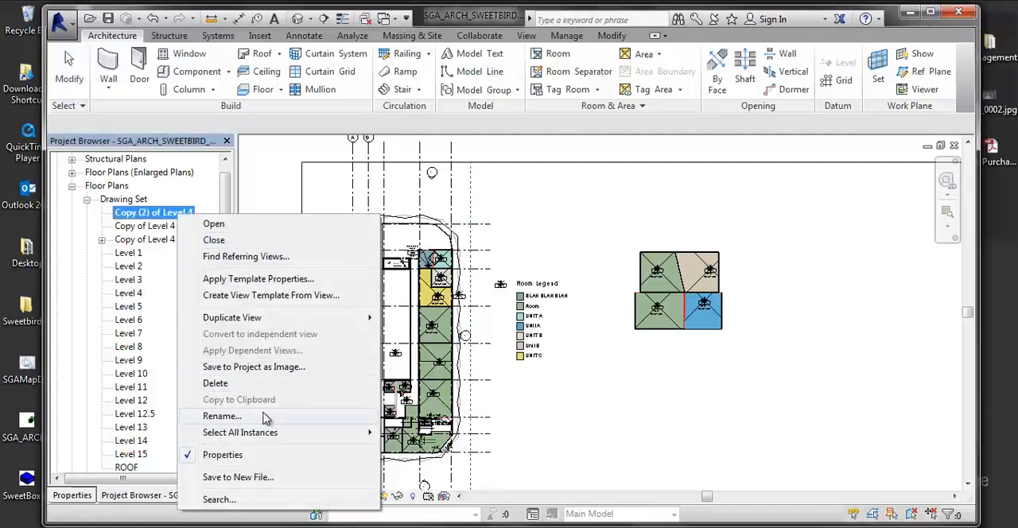
left_click(222, 416)
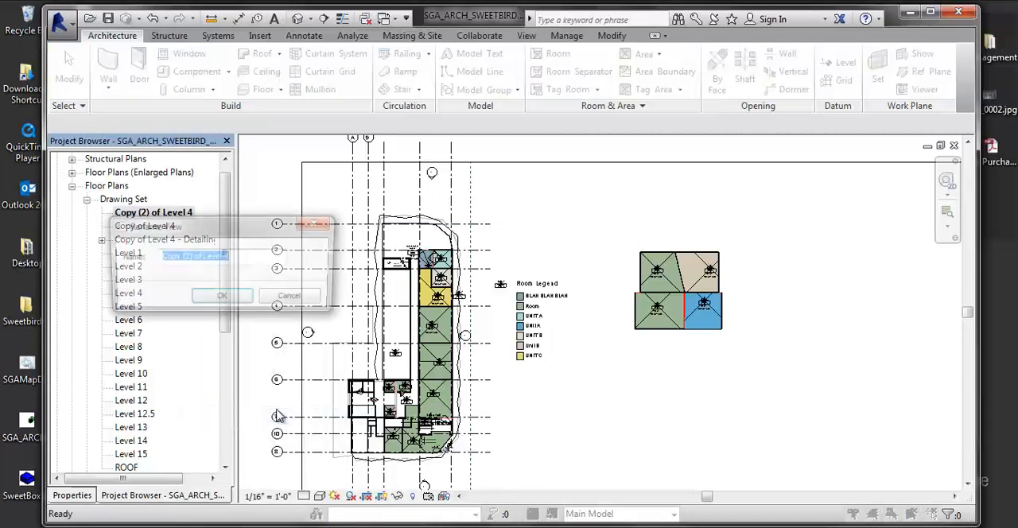
key("Delete")
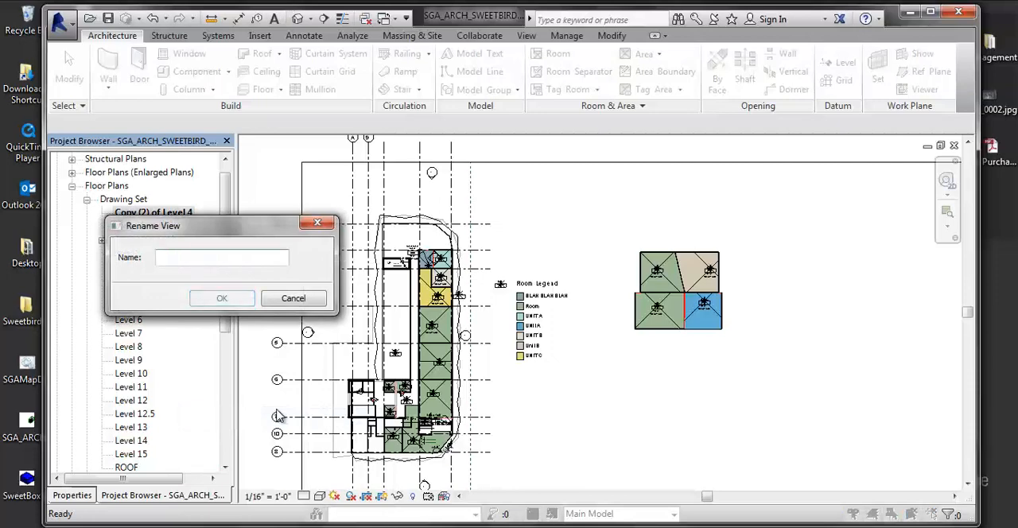
type("Level 4 - Colored Plan")
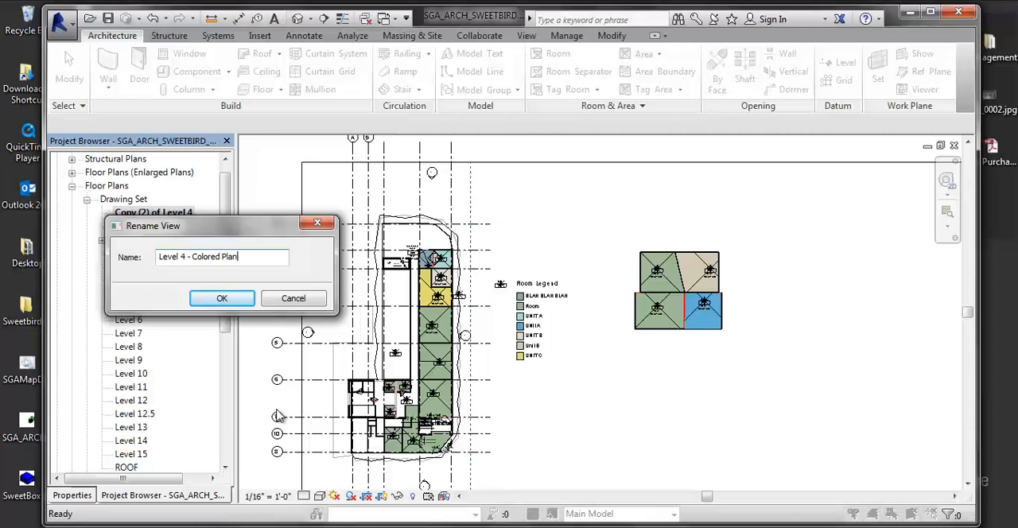
left_click(221, 299)
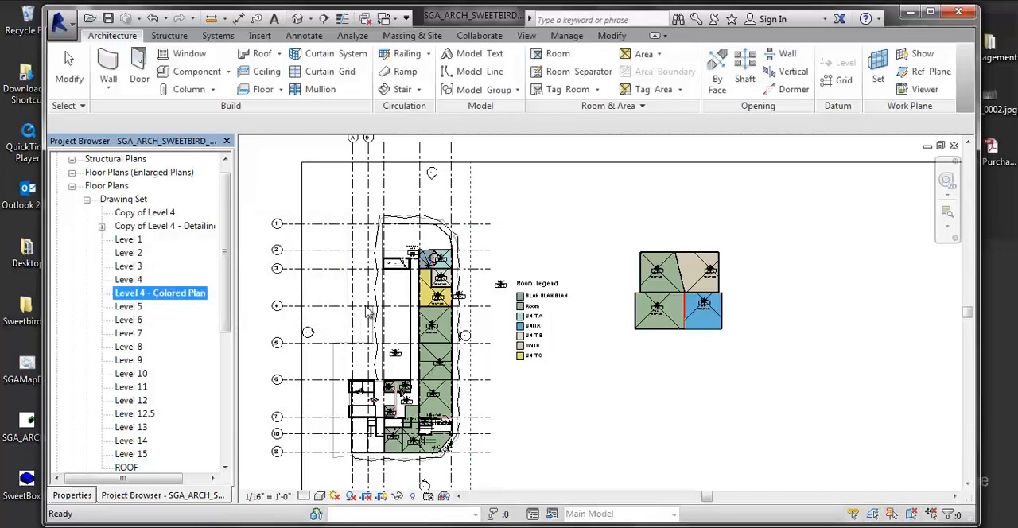
Step: Reopen the original Level 4 floor plan and set its room color scheme to (none)
double_click(127, 280)
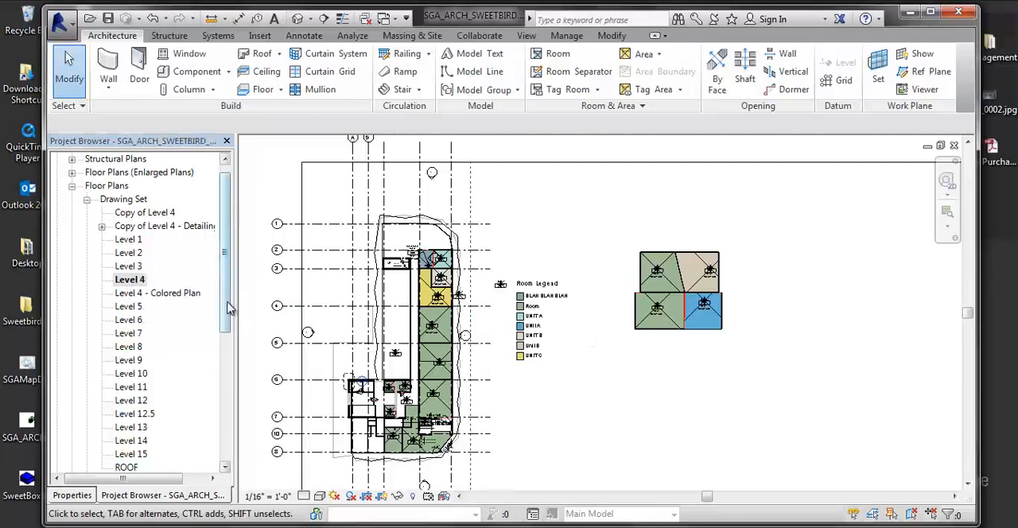
left_click_drag(226, 304, 232, 417)
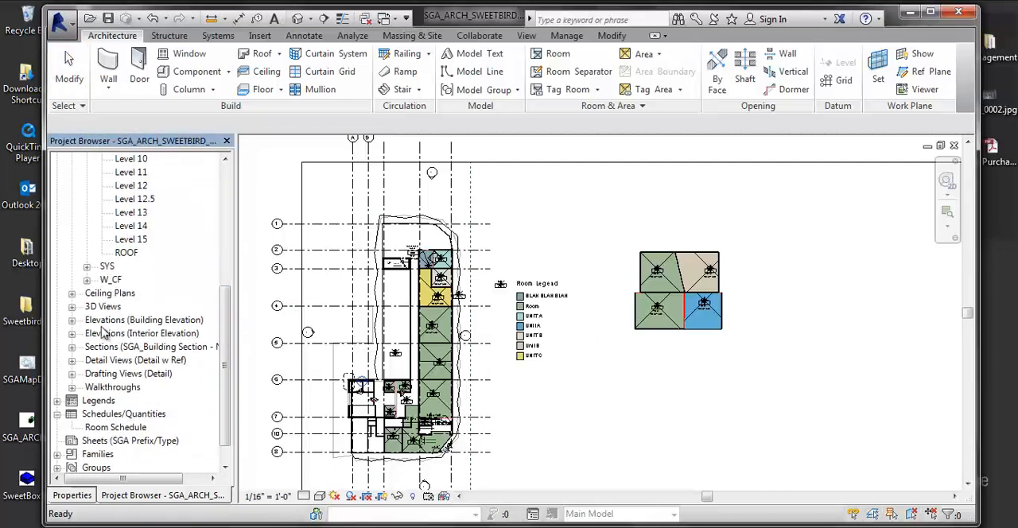
left_click(84, 496)
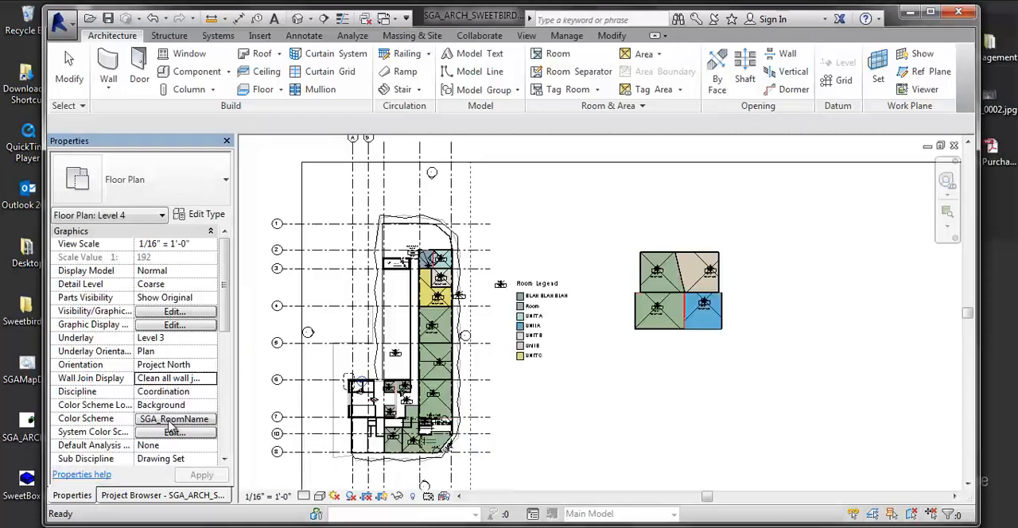
left_click(172, 420)
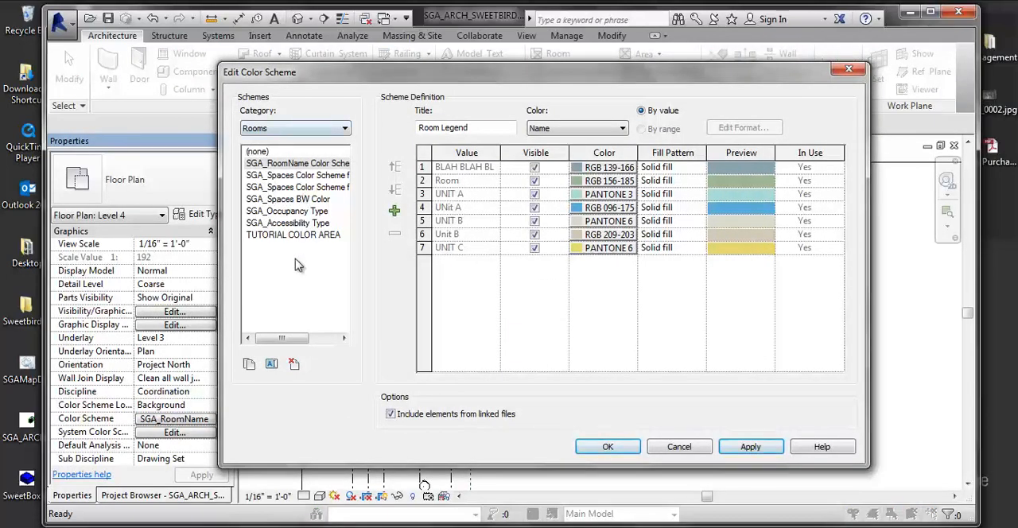
left_click(259, 152)
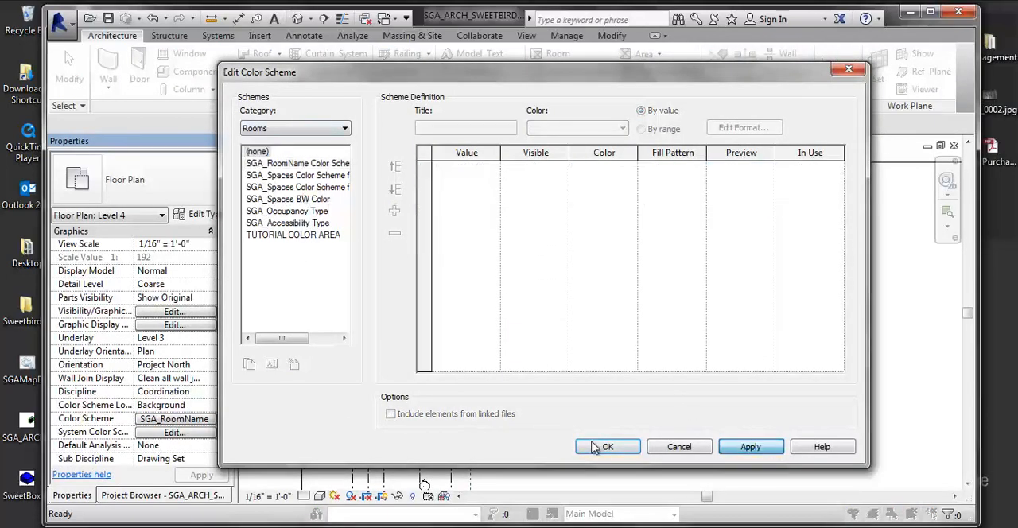
left_click(602, 448)
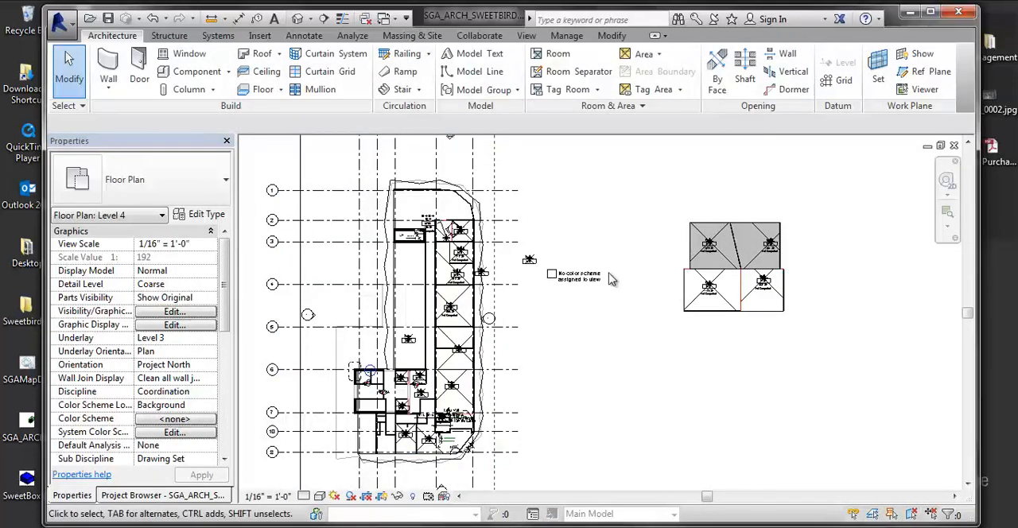
Step: Turn off the visibility of the Rooms Reference subcategory in the Level 4 floor plan
scroll(645, 419, "up", 5)
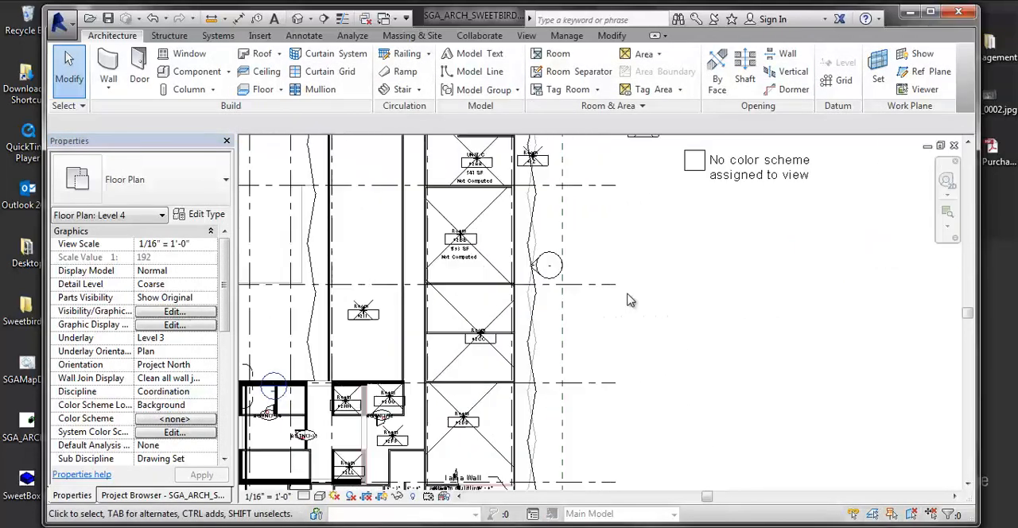
scroll(740, 247, "up", 2)
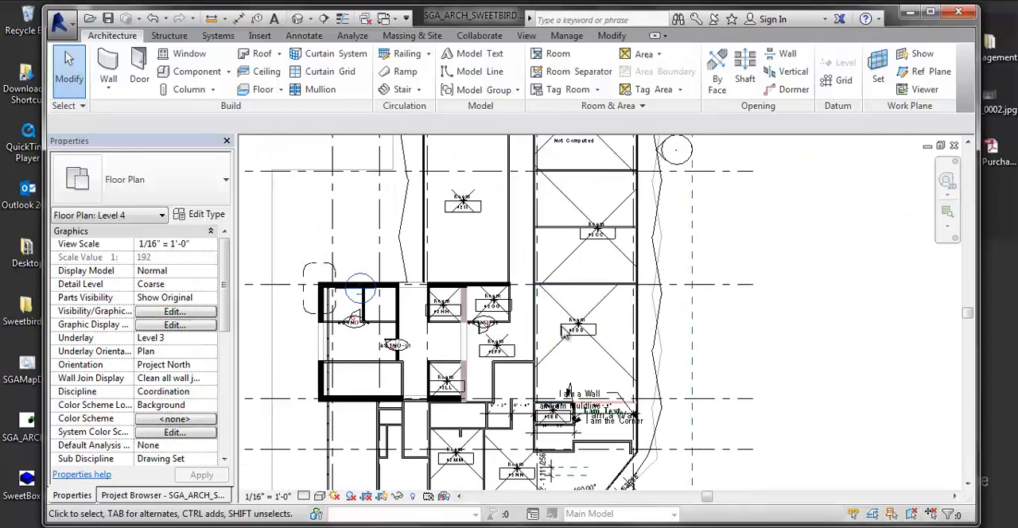
key("v")
key("v")
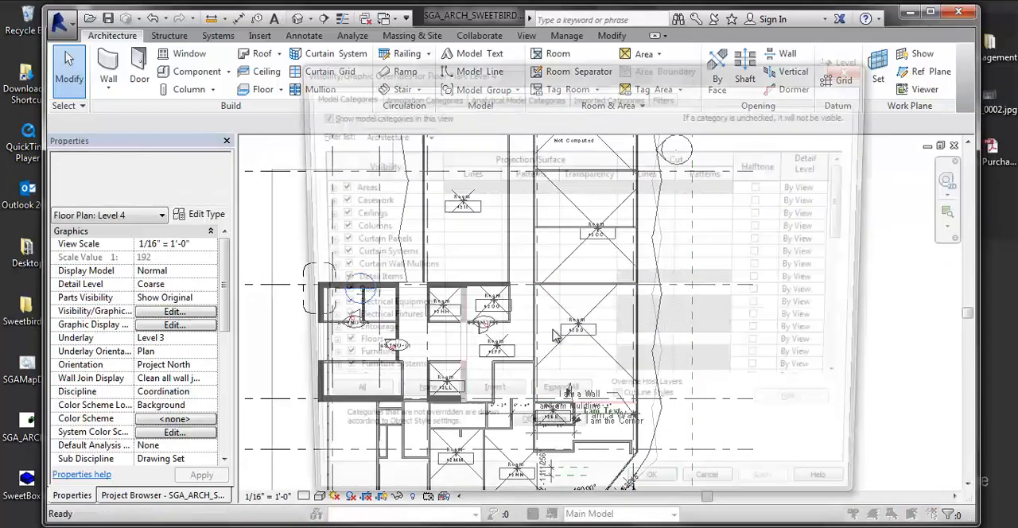
scroll(422, 314, "down", 1)
scroll(422, 314, "down", 3)
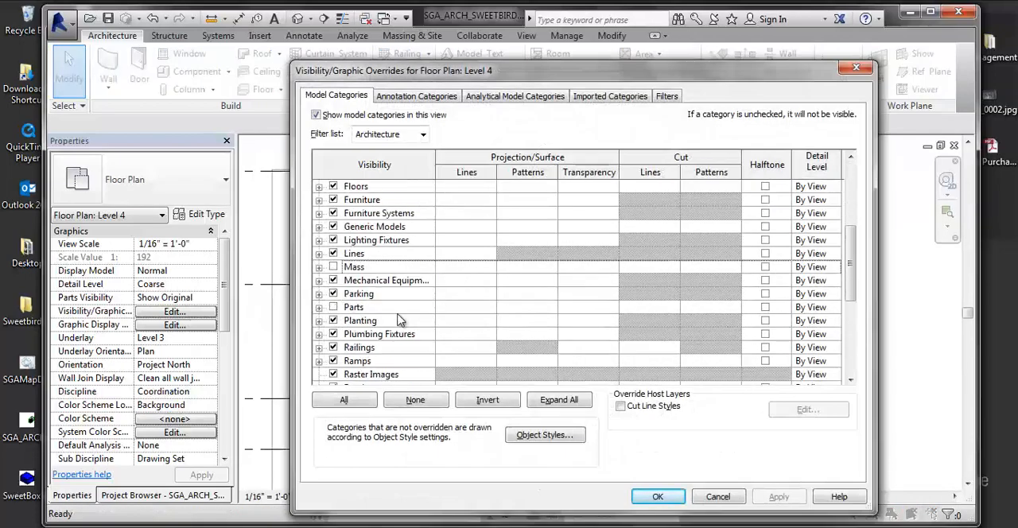
scroll(368, 320, "down", 1)
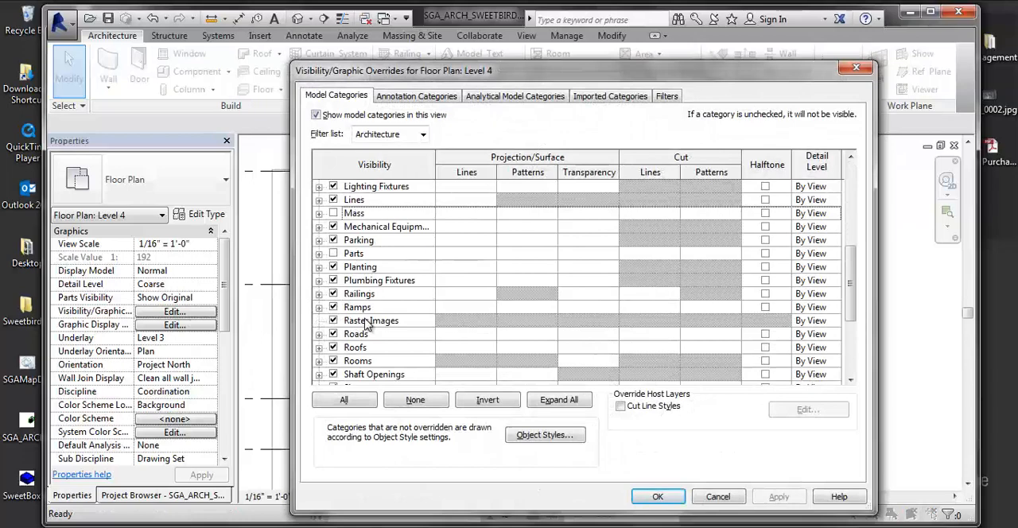
left_click(318, 361)
left_click(348, 374)
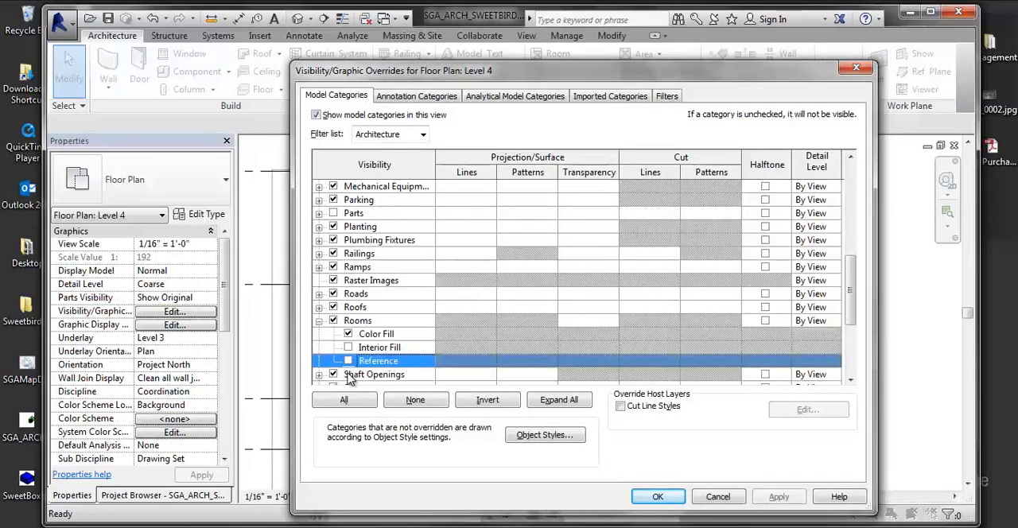
left_click(779, 497)
left_click(670, 496)
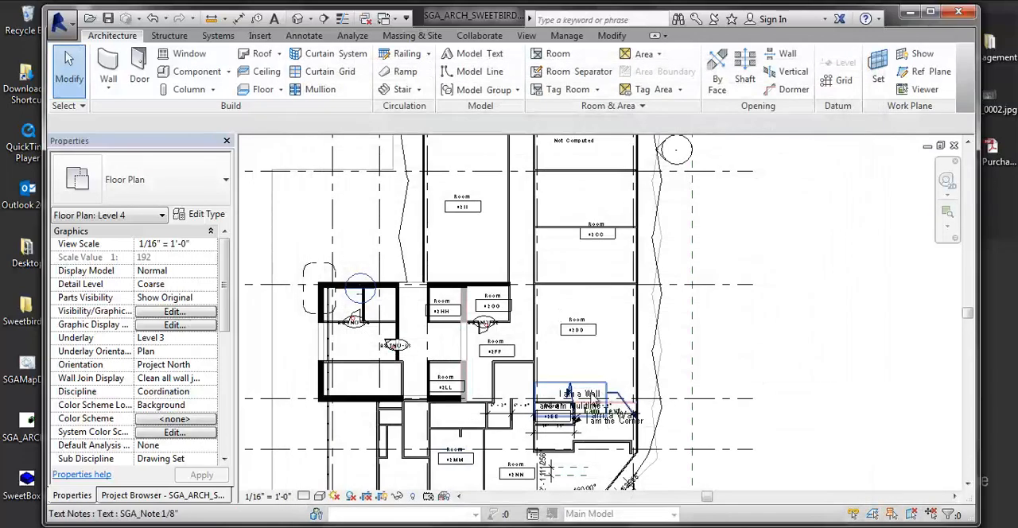
Step: Open the "Level 4 - Colored Plan" floor plan view
scroll(481, 387, "down", 5)
scroll(482, 387, "down", 3)
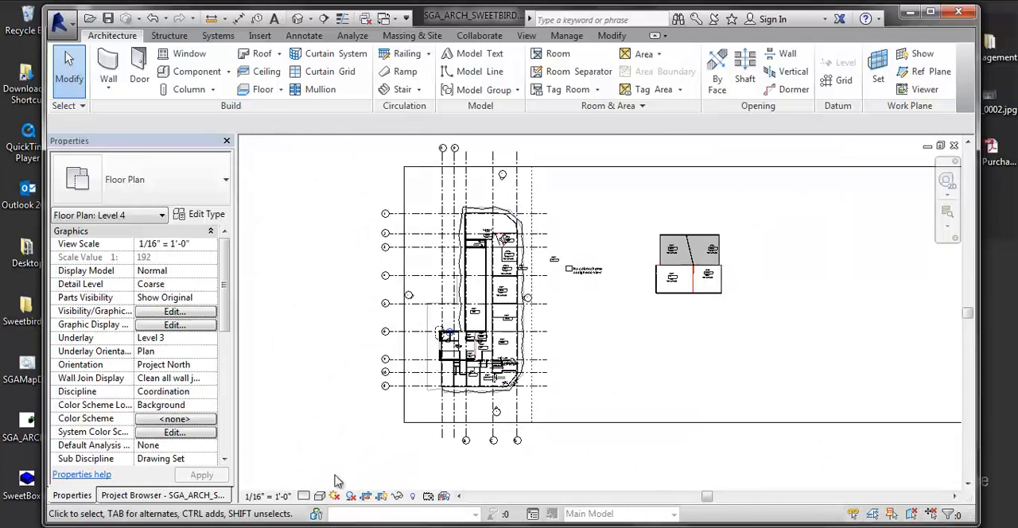
left_click(176, 495)
scroll(170, 368, "up", 4)
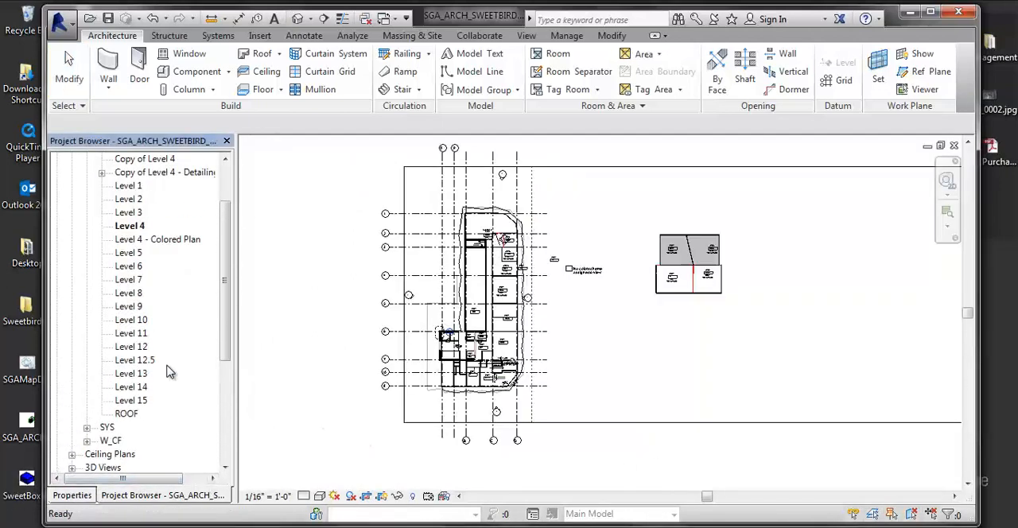
scroll(170, 368, "up", 2)
double_click(177, 307)
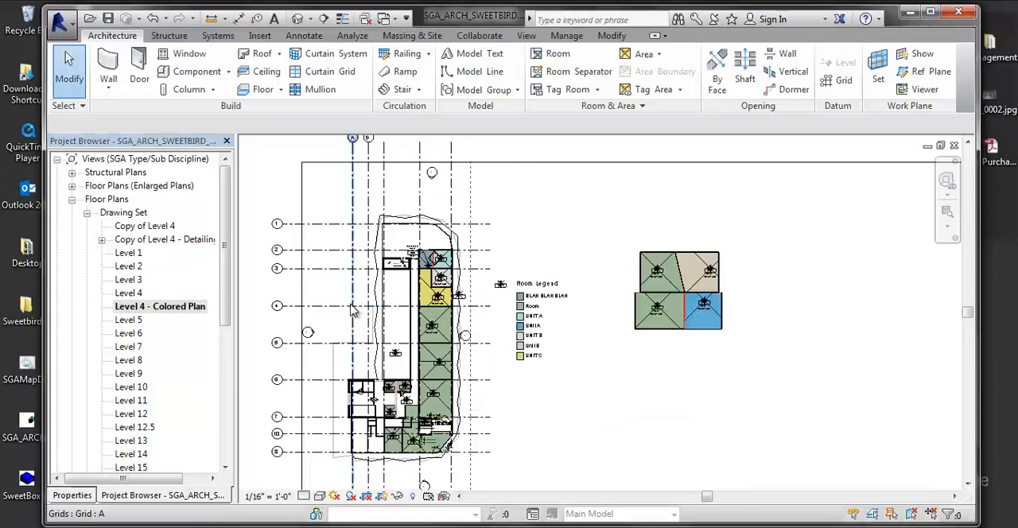
Step: Place three Chair-Task furniture components near the tag of room 02BB, spaced apart on the side facing the exterior wall
scroll(402, 367, "up", 3)
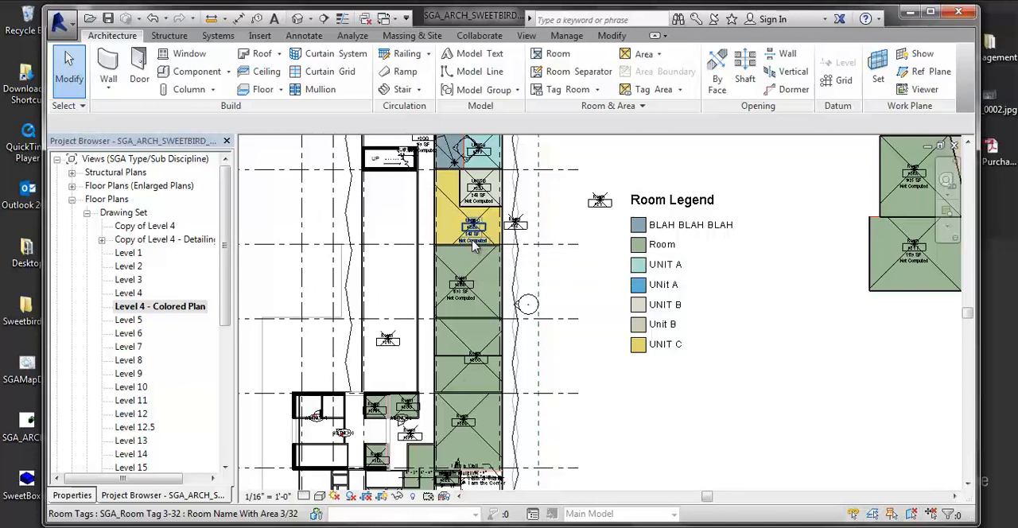
left_click(229, 72)
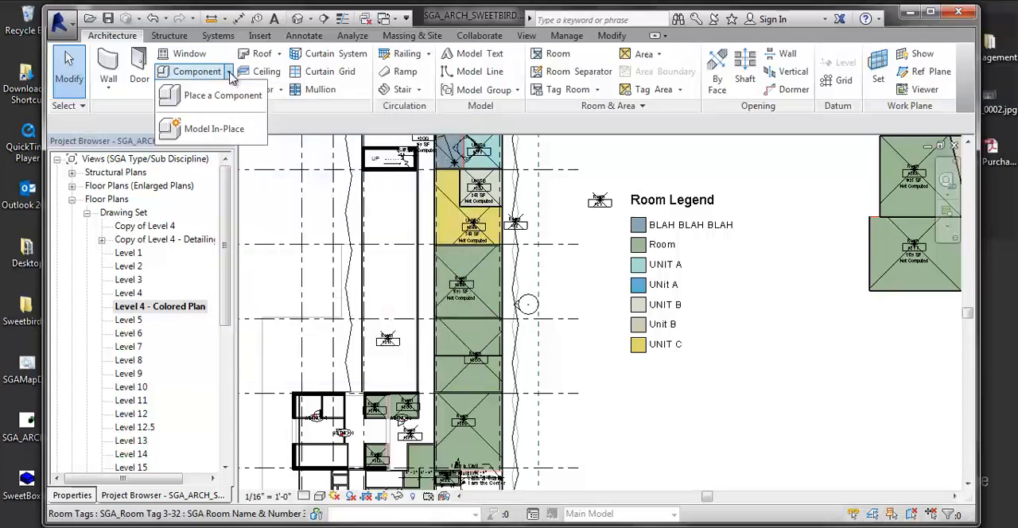
left_click(211, 94)
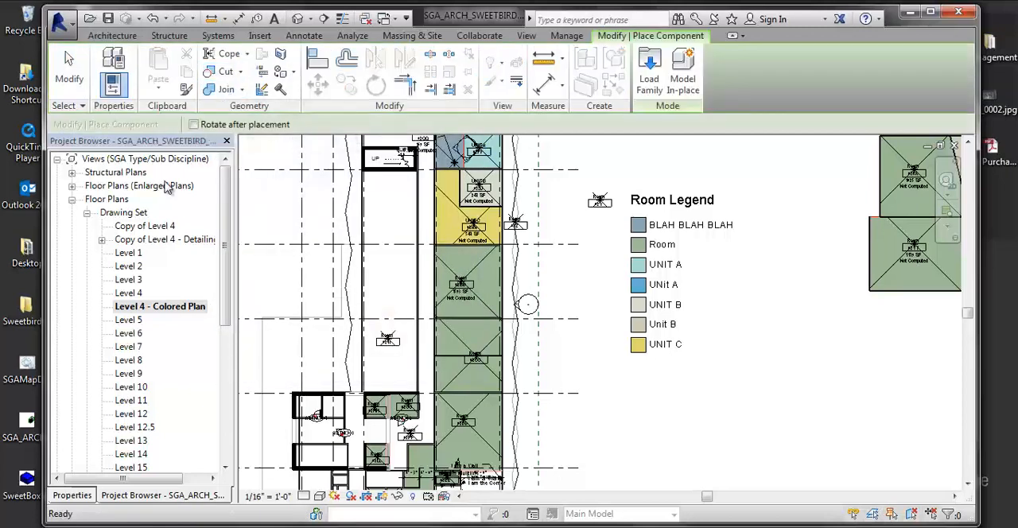
left_click(84, 495)
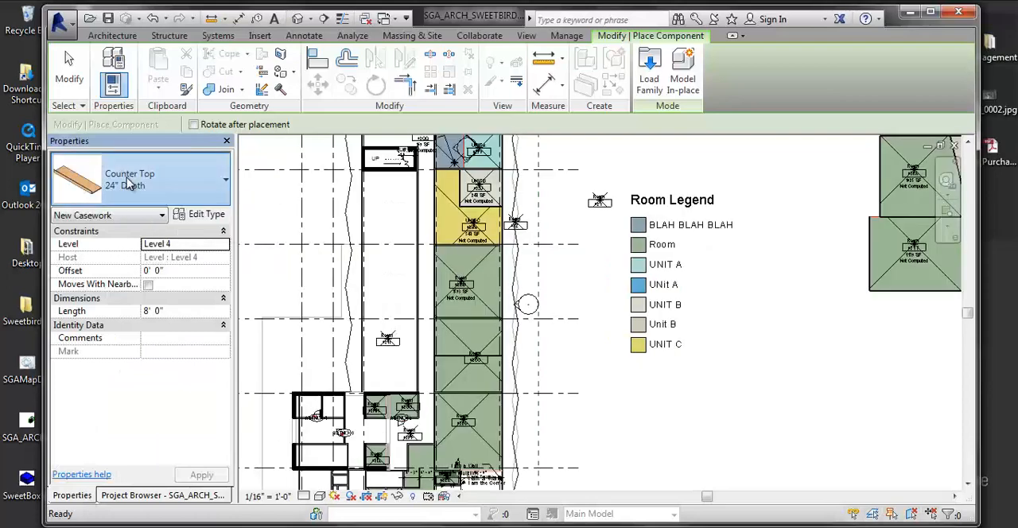
left_click(202, 184)
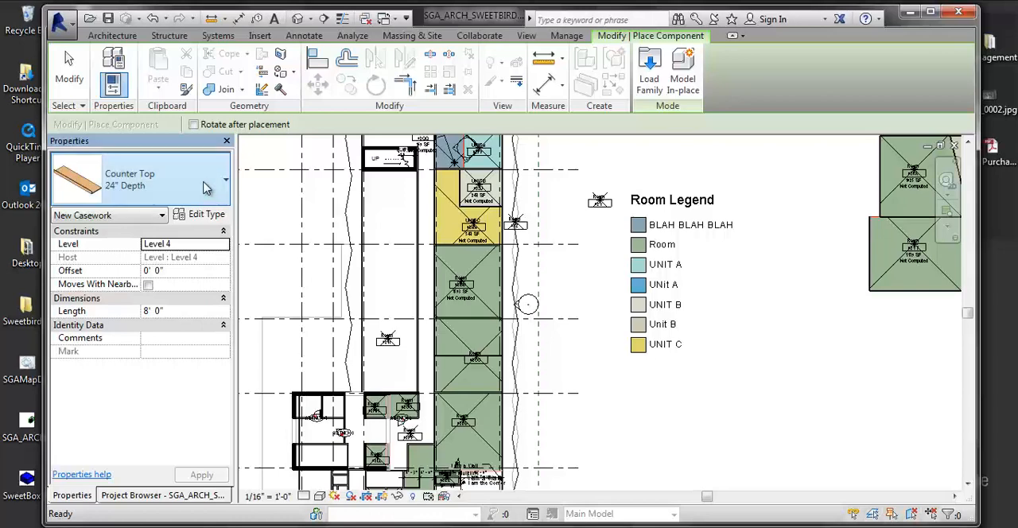
left_click(206, 188)
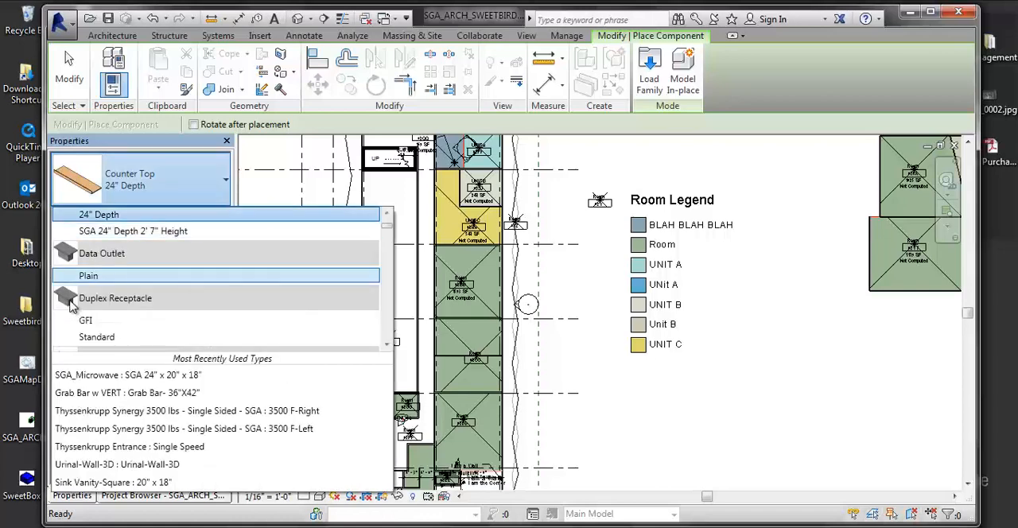
scroll(80, 283, "up", 2)
scroll(88, 271, "up", 1)
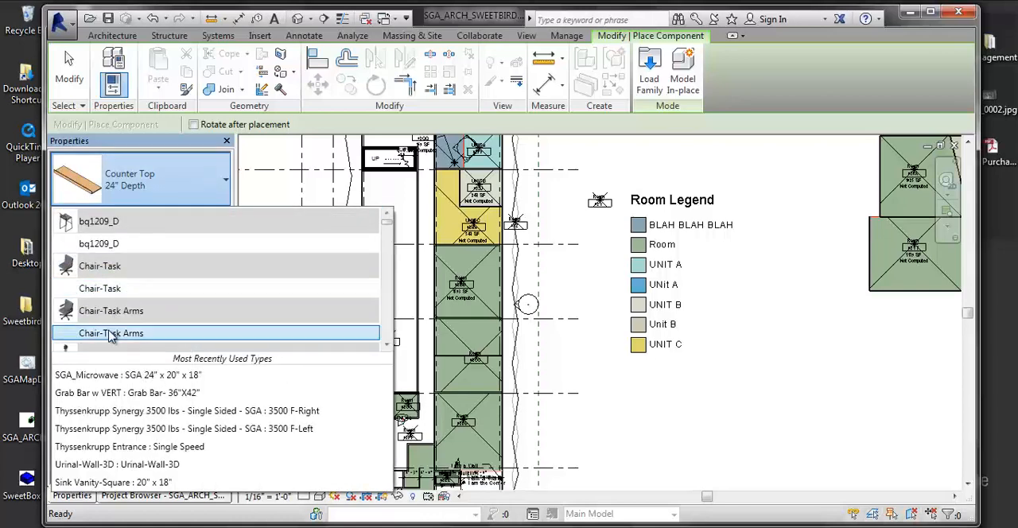
left_click(110, 289)
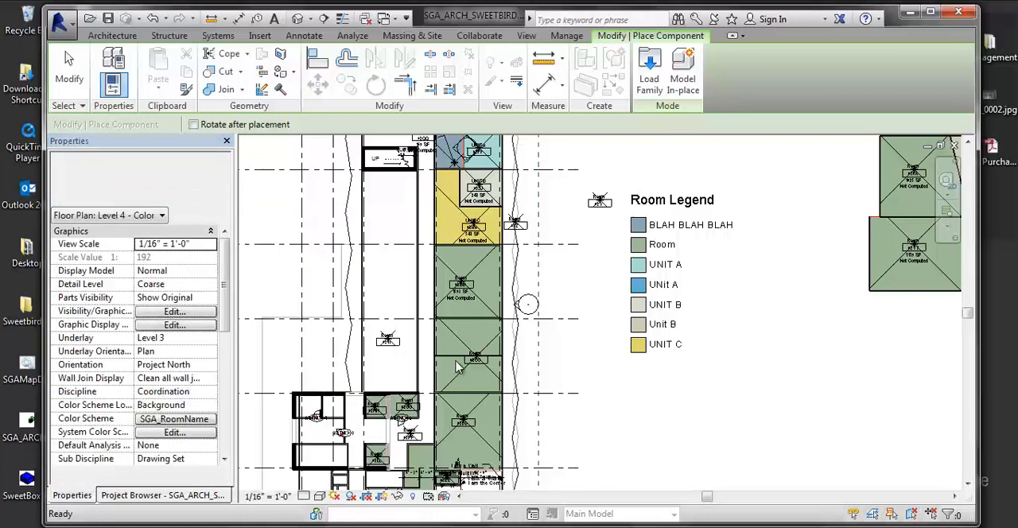
scroll(480, 287, "up", 1)
scroll(483, 288, "up", 3)
left_click(484, 300)
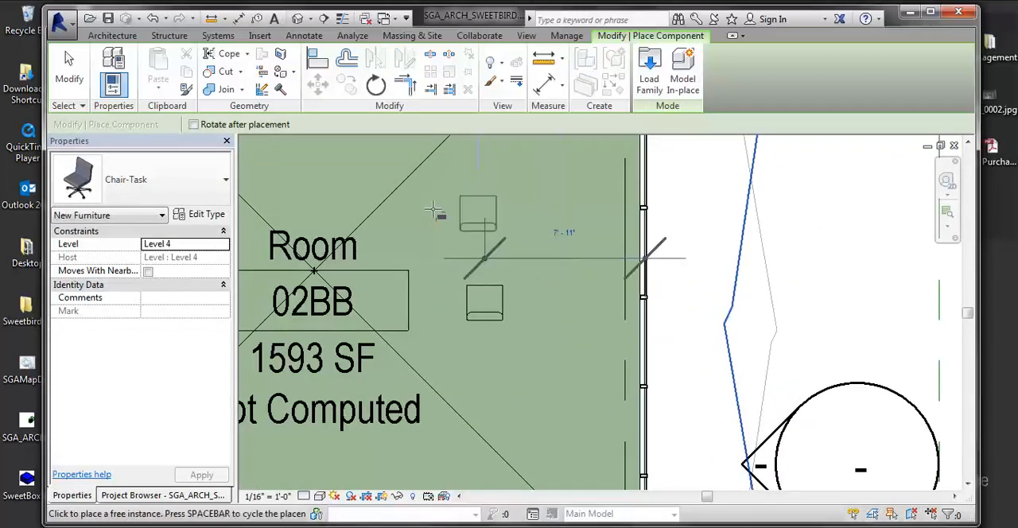
left_click(407, 232)
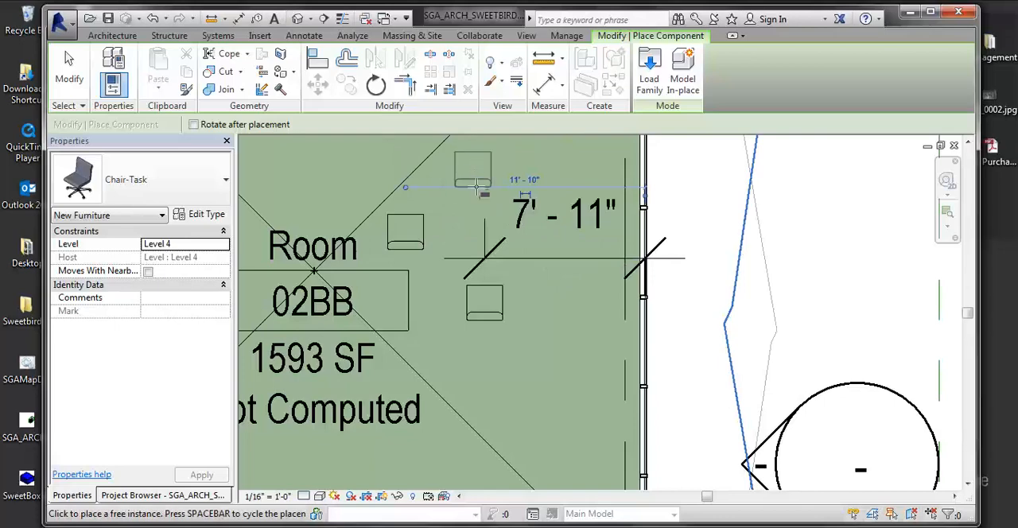
left_click(473, 167)
key("Escape")
key("Escape")
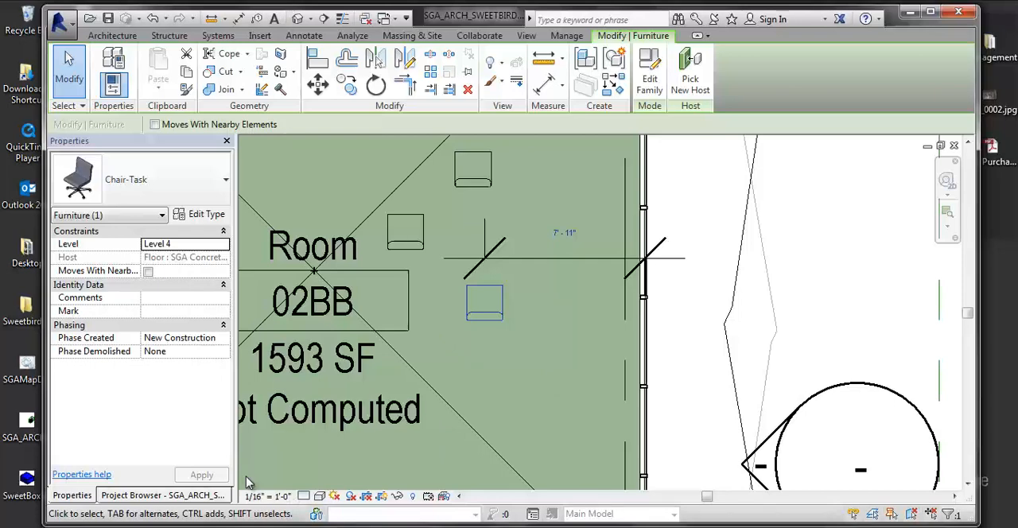
Step: Turn on the Interior Fill subcategory of Rooms in the colored plan's visibility/graphic overrides and apply it
key("v")
key("g")
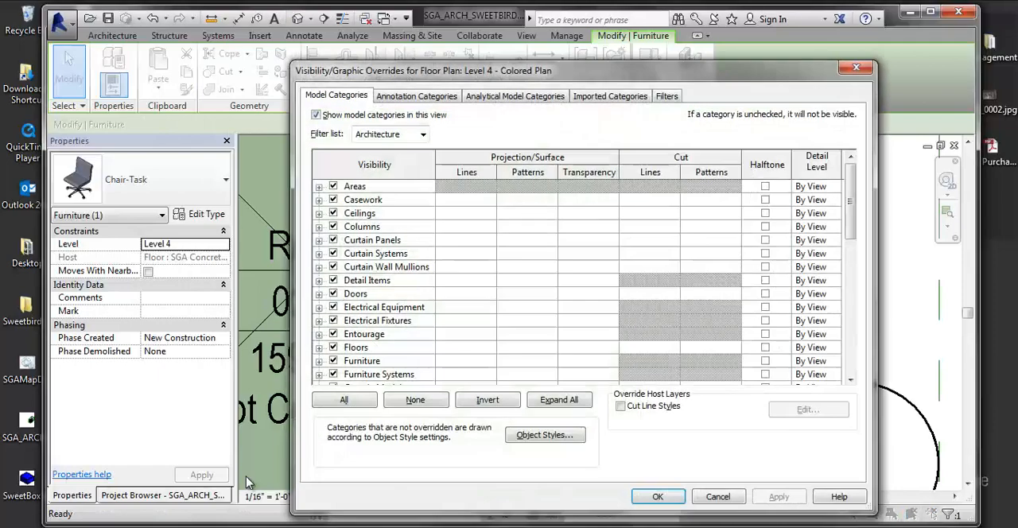
scroll(385, 303, "down", 5)
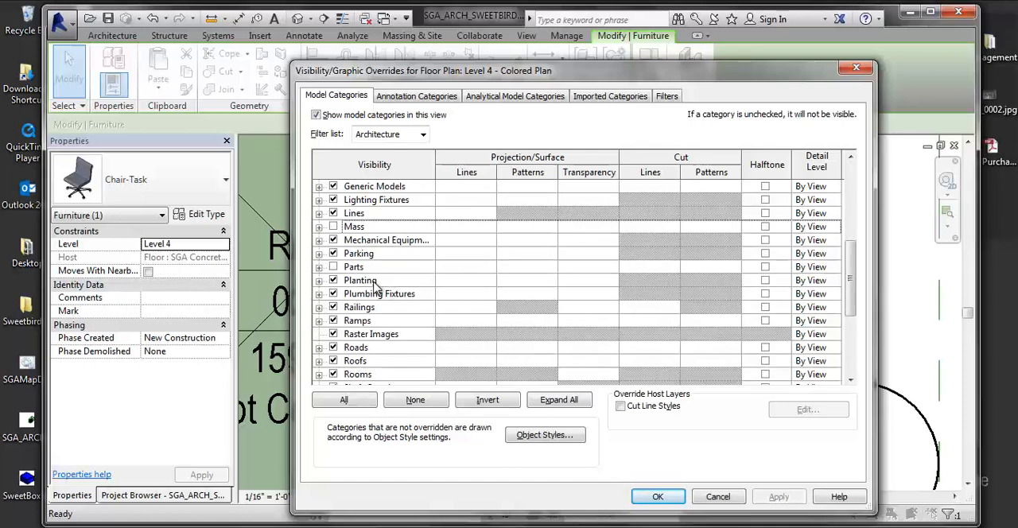
scroll(355, 318, "down", 2)
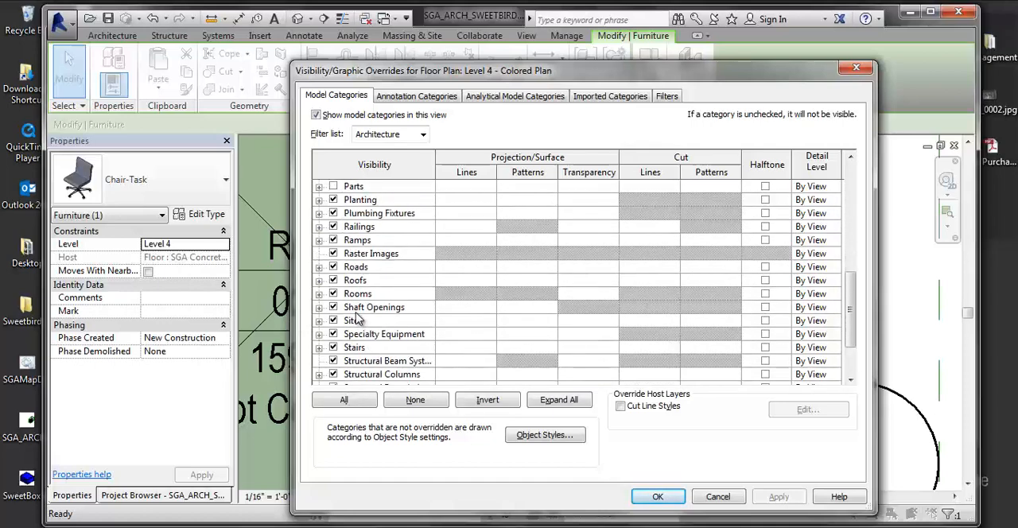
left_click(319, 294)
left_click(349, 321)
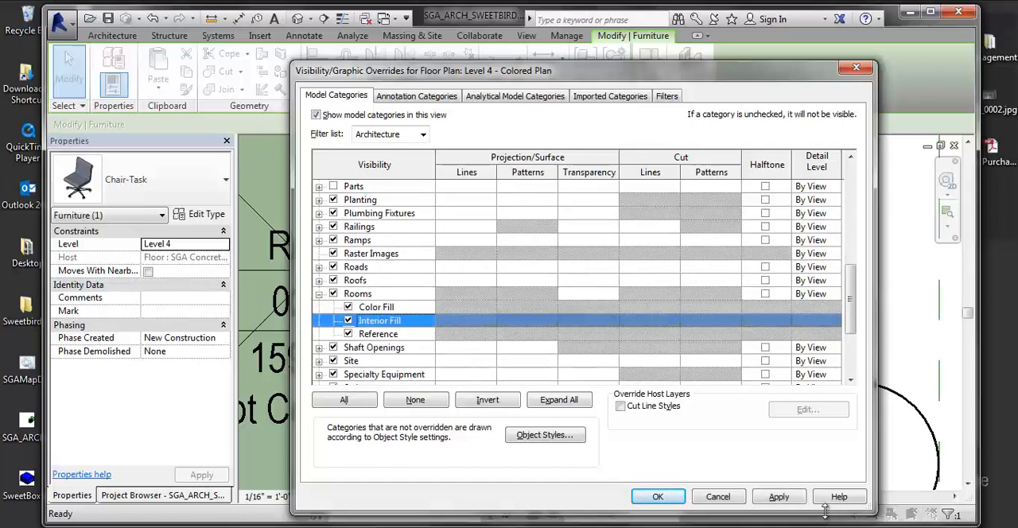
left_click(779, 497)
left_click(658, 497)
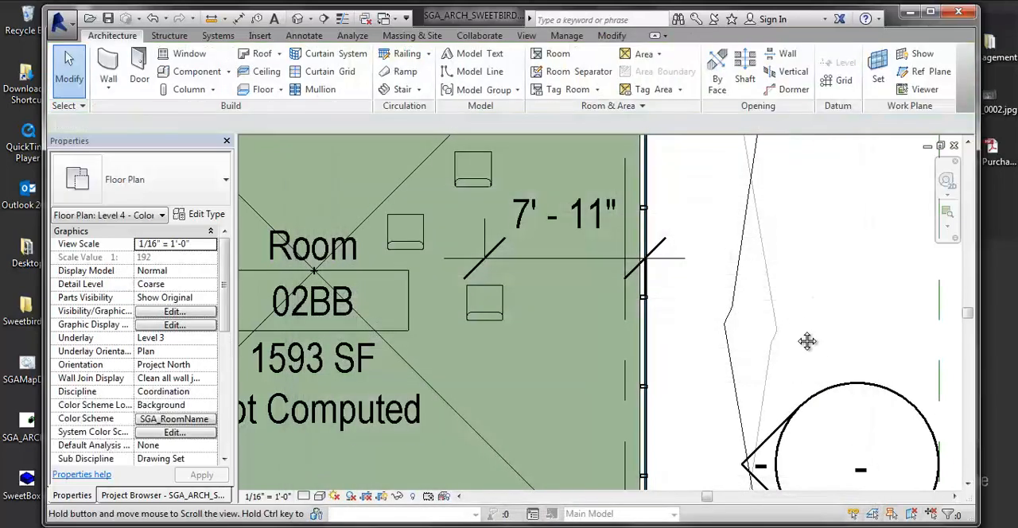
Step: Review the type properties of the lowest Chair-Task chair in room 02BB without changing them
middle_click_drag(807, 341, 800, 363)
scroll(799, 363, "down", 1)
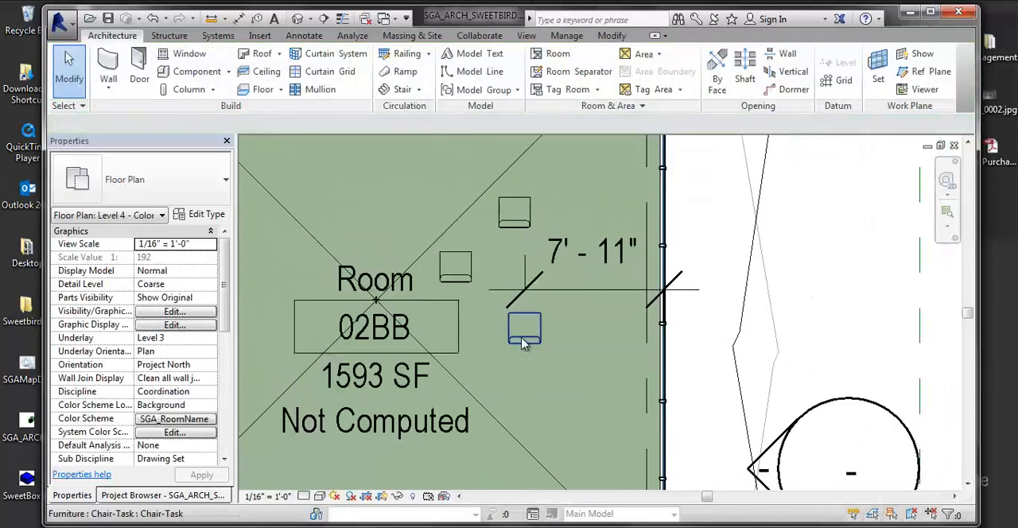
left_click(524, 342)
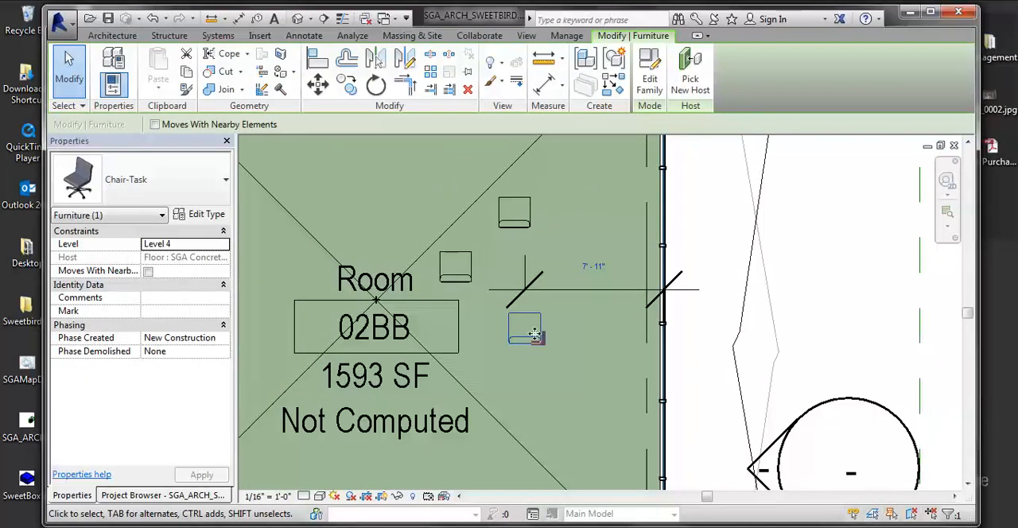
left_click(201, 217)
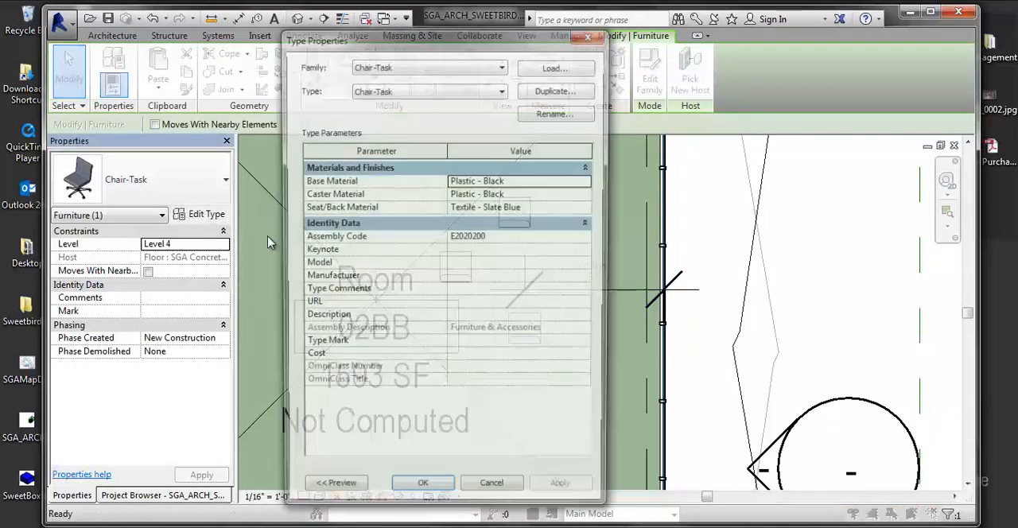
left_click(493, 494)
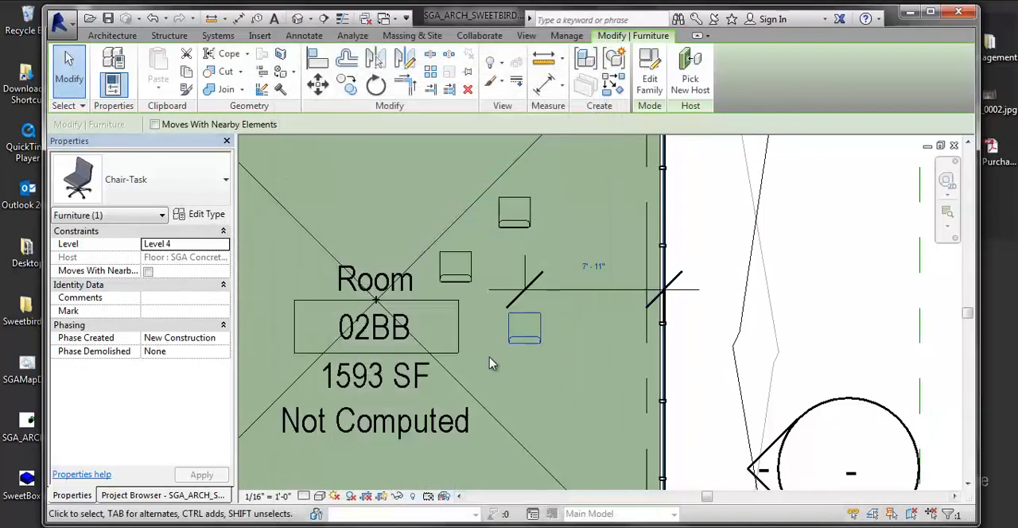
Step: Place a SAARINEN_COFFEE_TABLE_6865 component of type 30" W x 30" between the three chairs in room 02BB
middle_click_drag(740, 269, 883, 350)
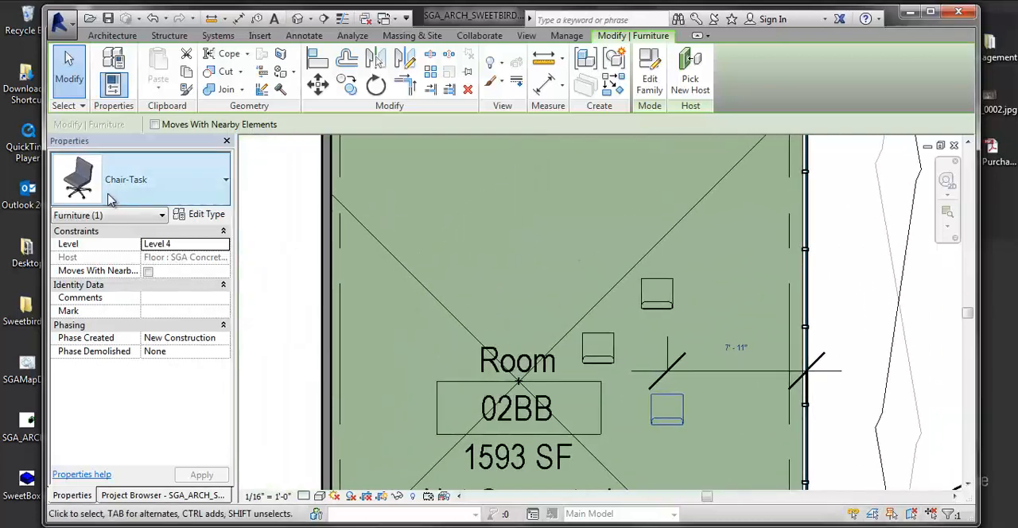
left_click(112, 36)
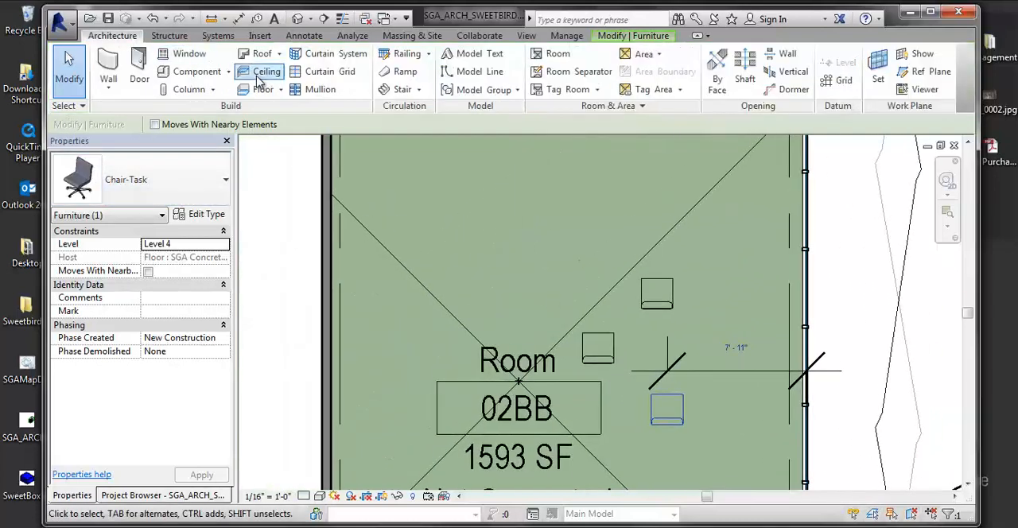
left_click(230, 78)
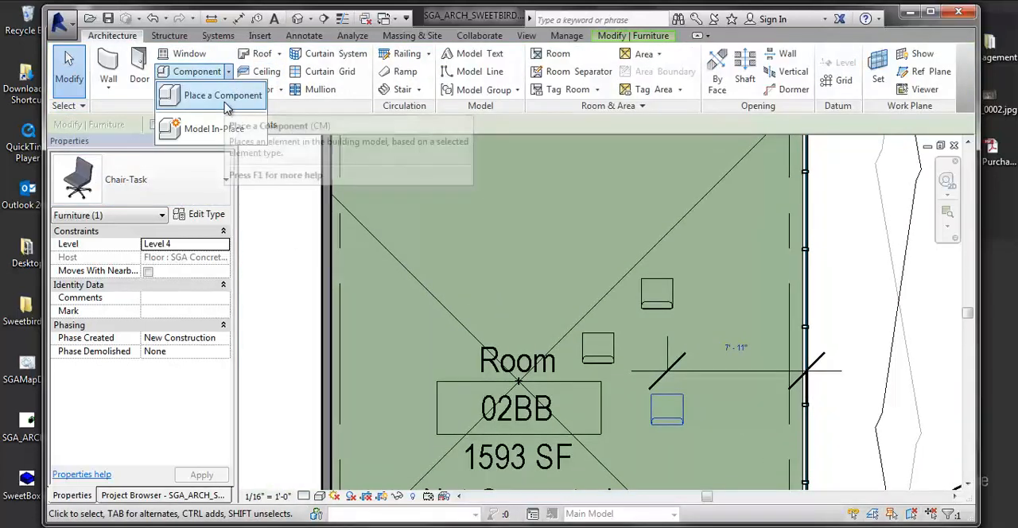
left_click(224, 97)
left_click(203, 182)
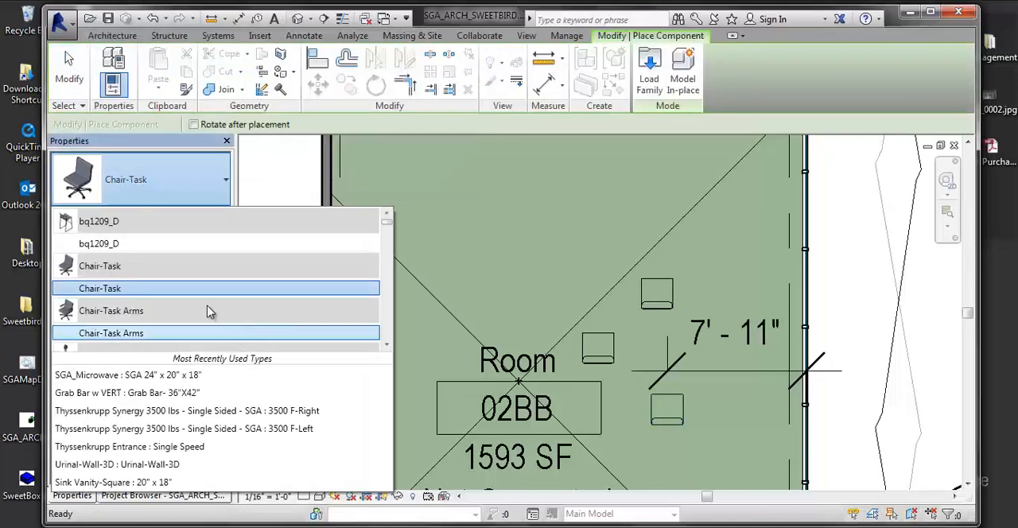
scroll(118, 295, "down", 7)
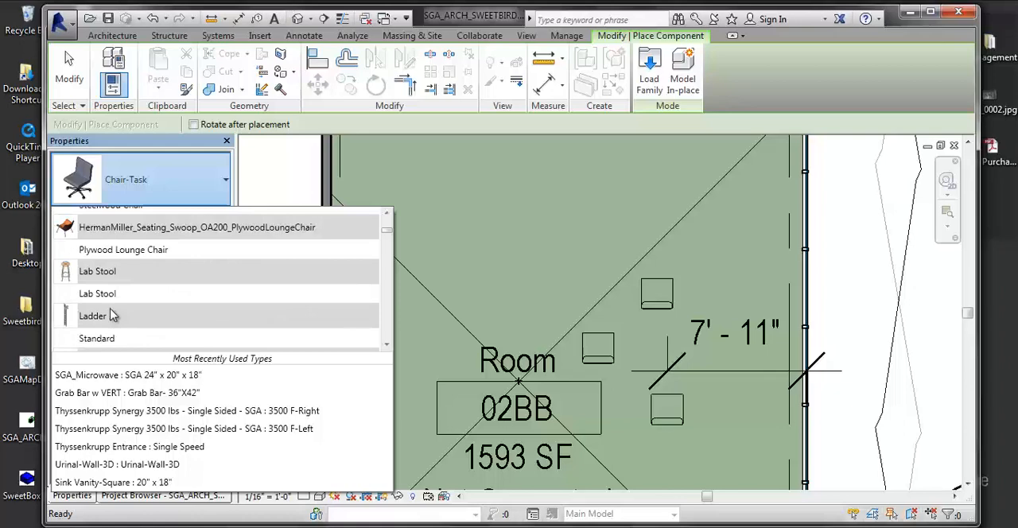
scroll(108, 317, "down", 5)
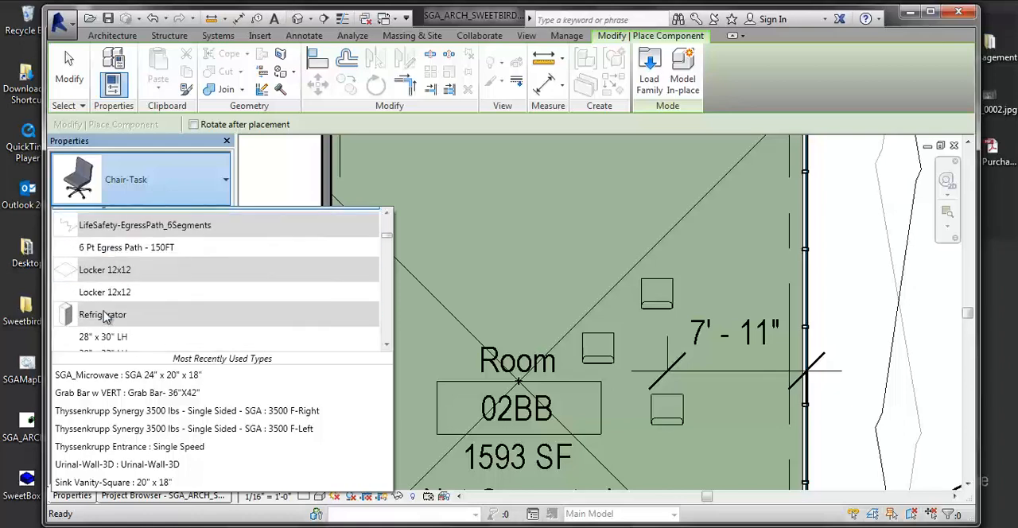
scroll(109, 317, "down", 3)
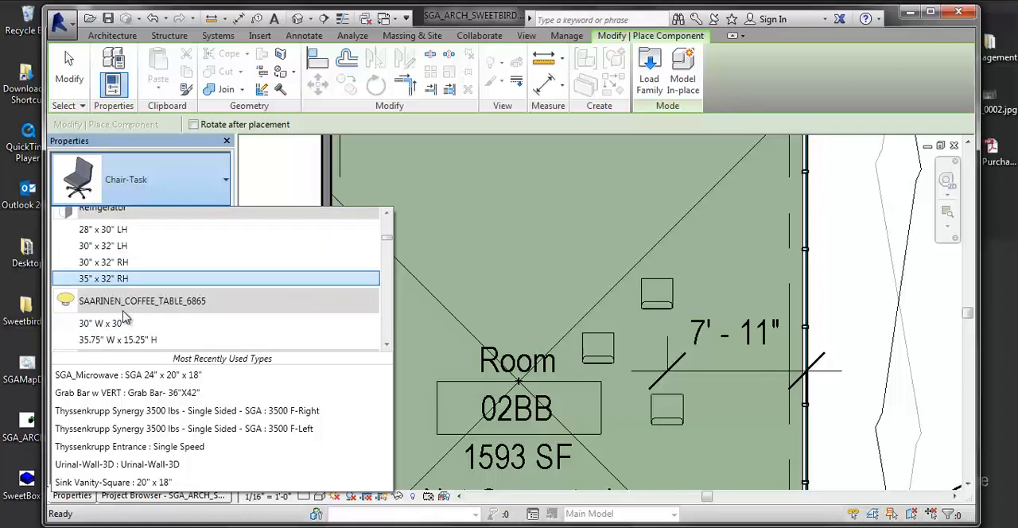
left_click(120, 323)
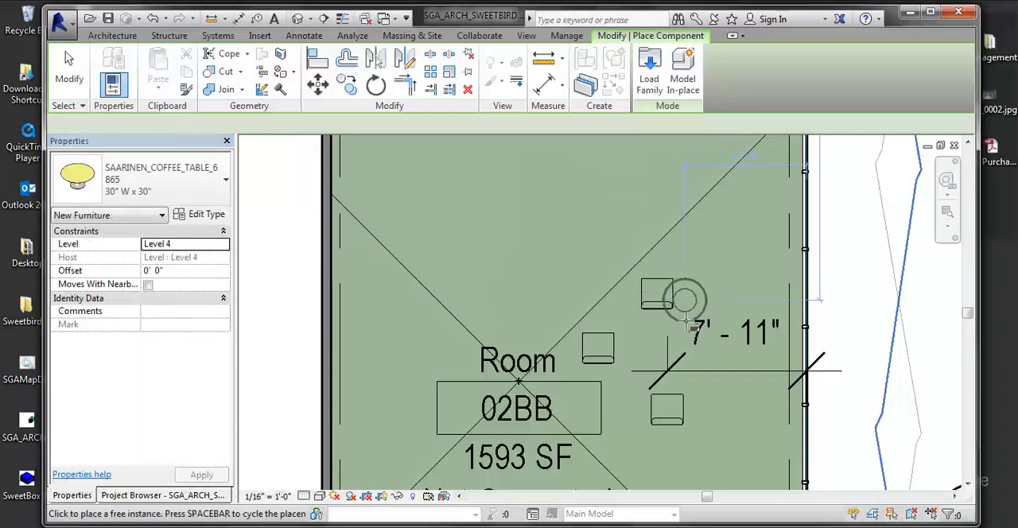
left_click(661, 348)
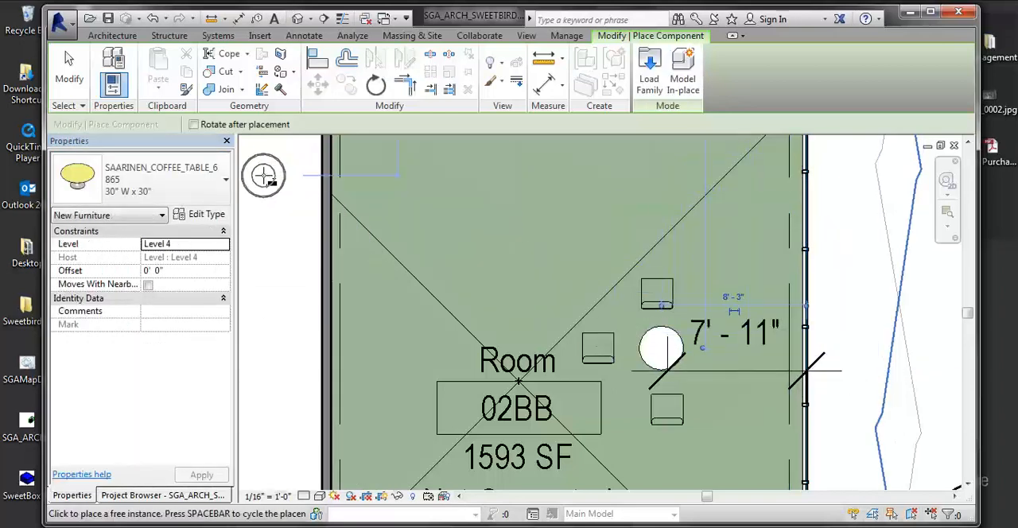
key("Escape")
Step: Turn off the Interior Fill subcategory of Rooms in the colored plan's visibility/graphic overrides and apply it
left_click(646, 366)
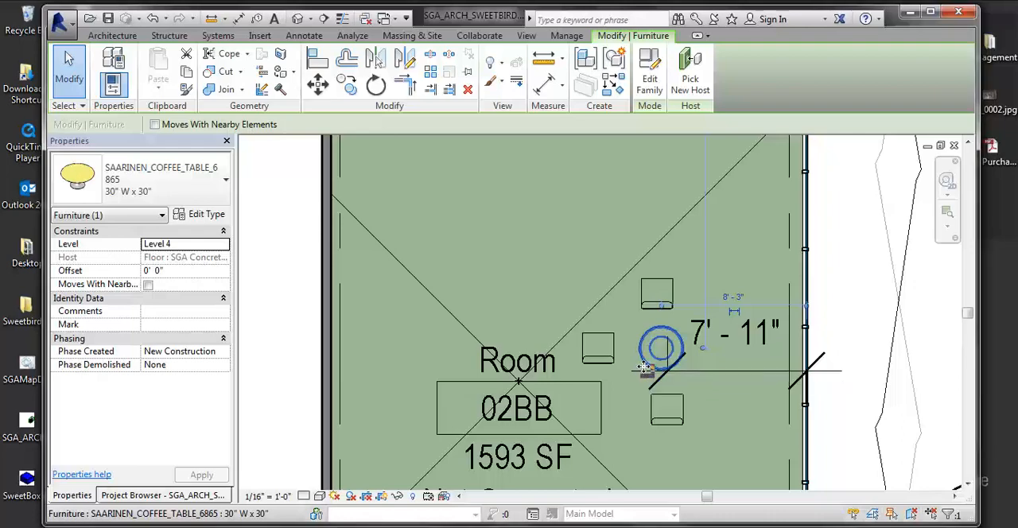
key("v")
key("v")
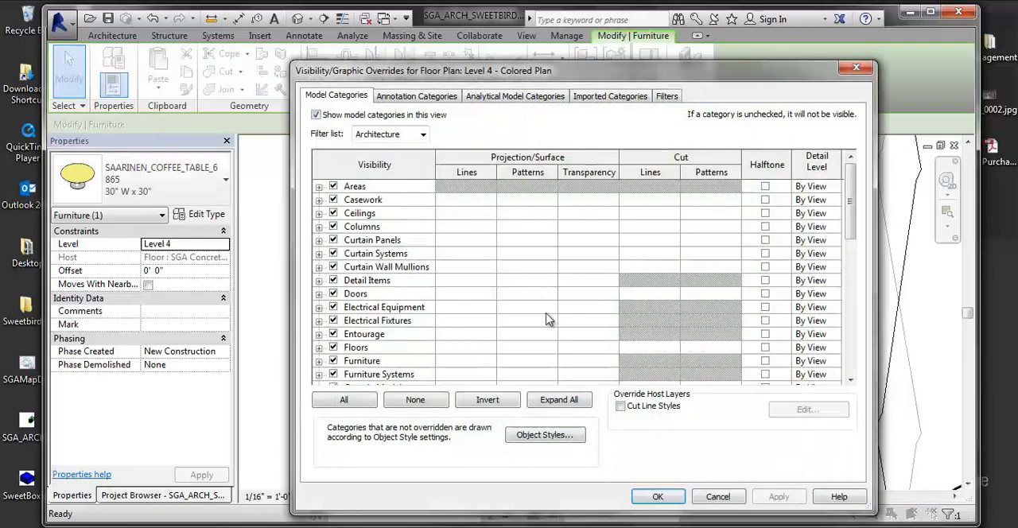
left_click(422, 375)
scroll(362, 317, "down", 3)
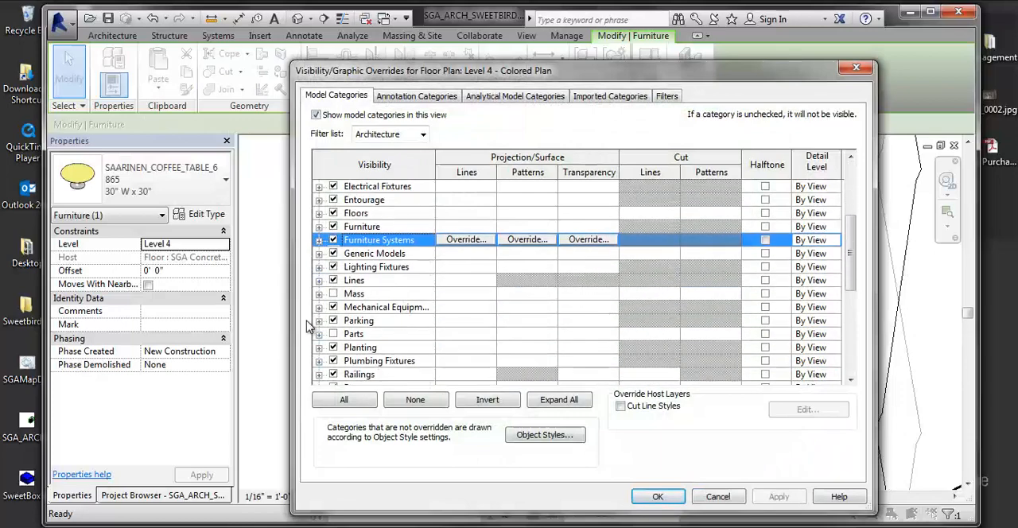
scroll(362, 318, "down", 3)
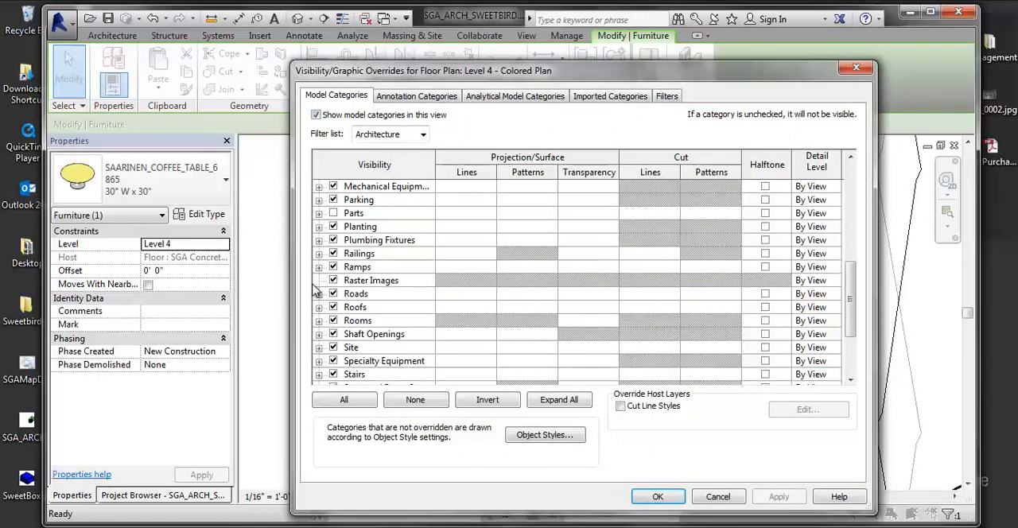
left_click(319, 321)
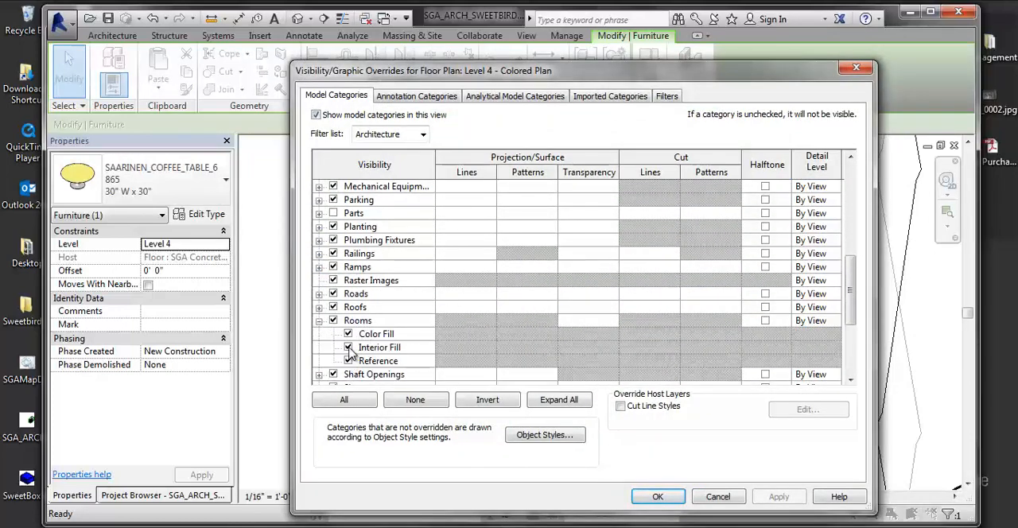
left_click(348, 349)
left_click(779, 496)
left_click(671, 495)
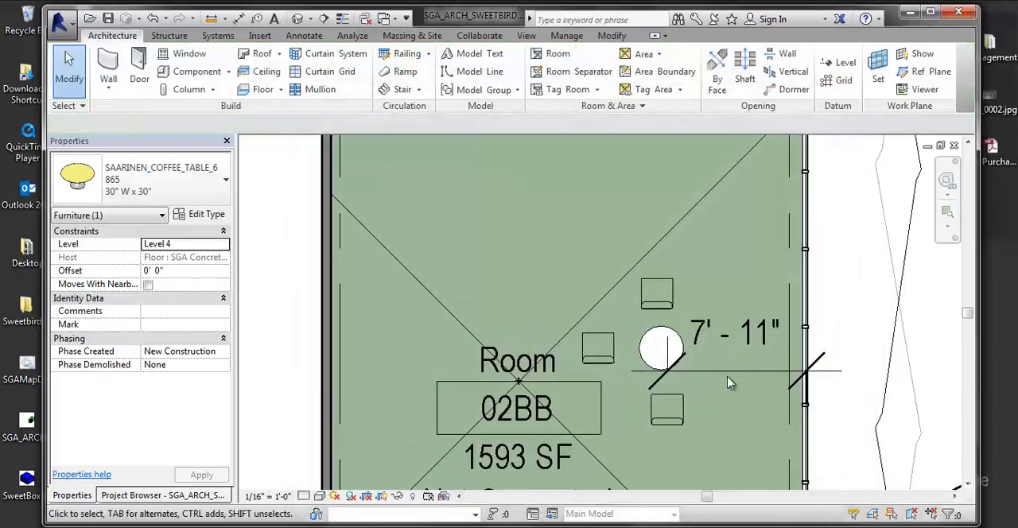
left_click(821, 363)
left_click(843, 351)
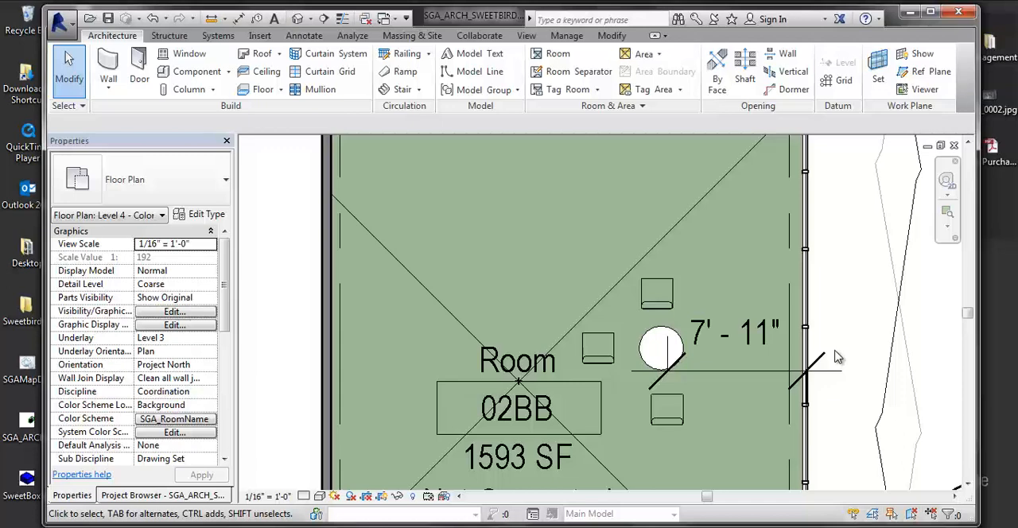
Step: Examine how the coffee table and the chair above it display against the color fill of room 02BB
middle_click_drag(848, 314, 759, 320)
scroll(716, 306, "up", 4)
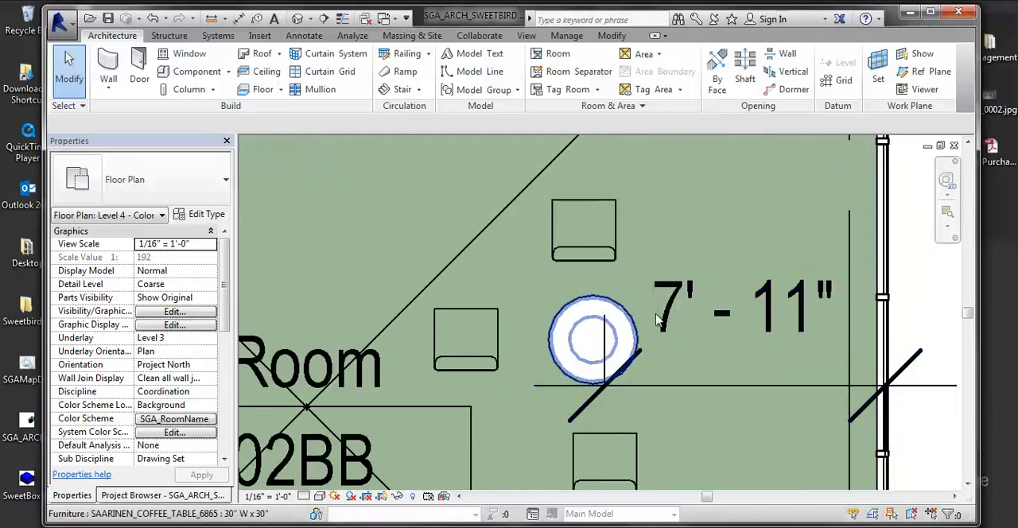
left_click(595, 336)
left_click(590, 248)
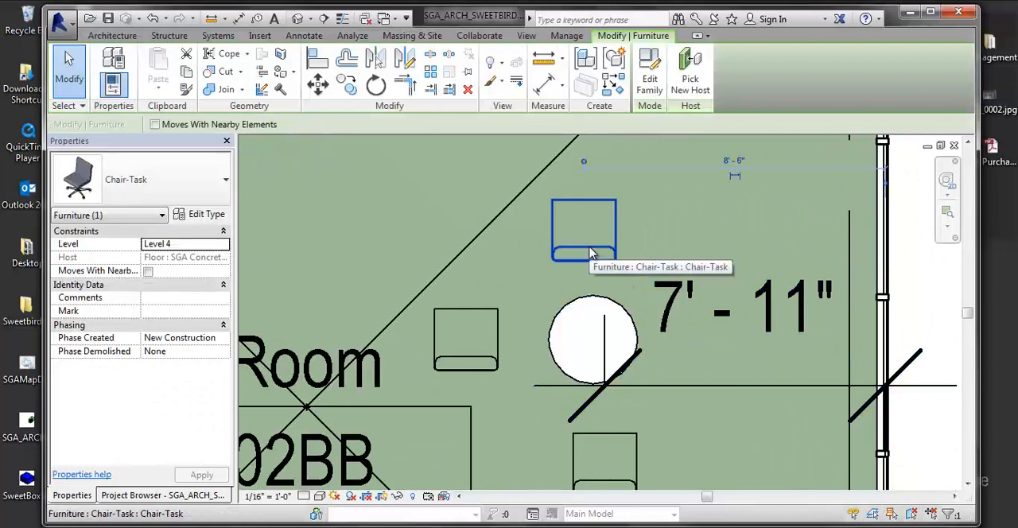
middle_click_drag(591, 249, 565, 273)
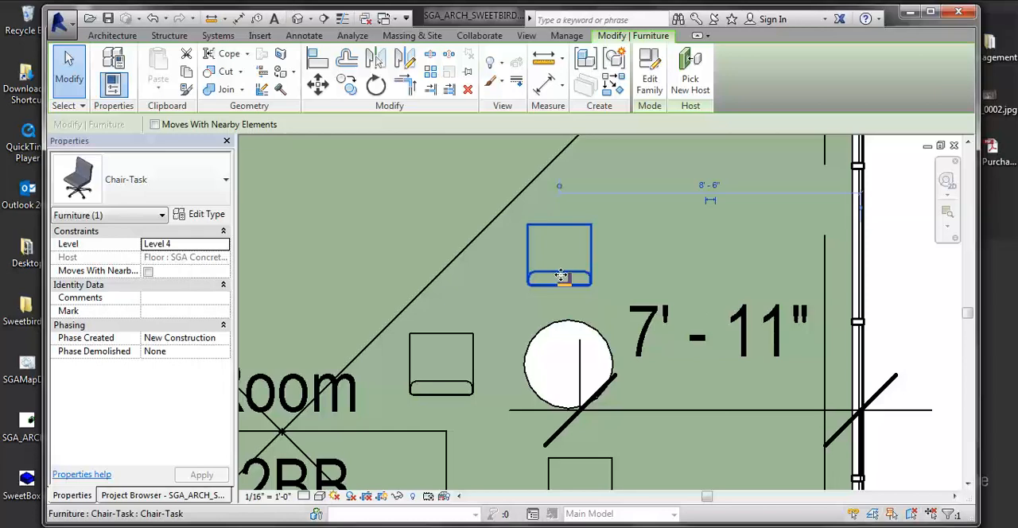
scroll(561, 276, "down", 3)
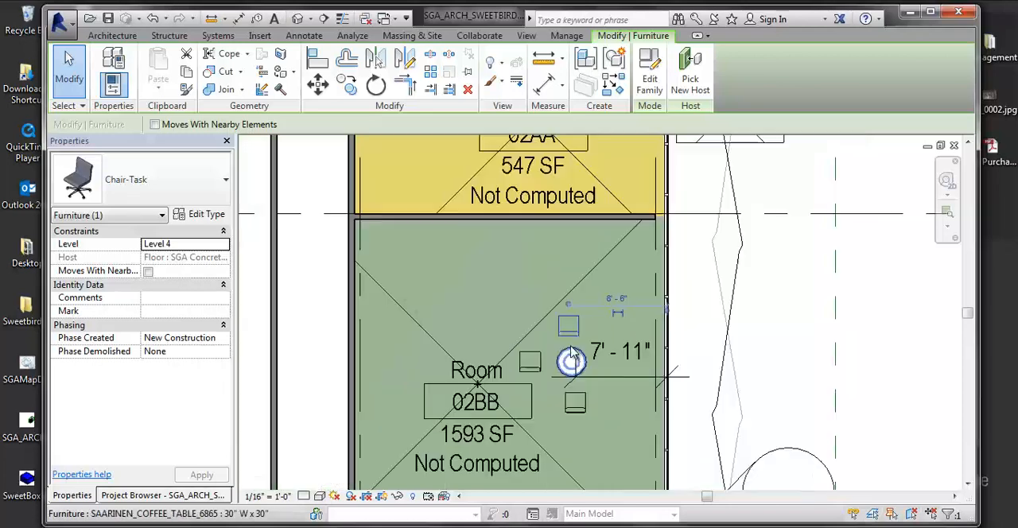
scroll(464, 284, "up", 6)
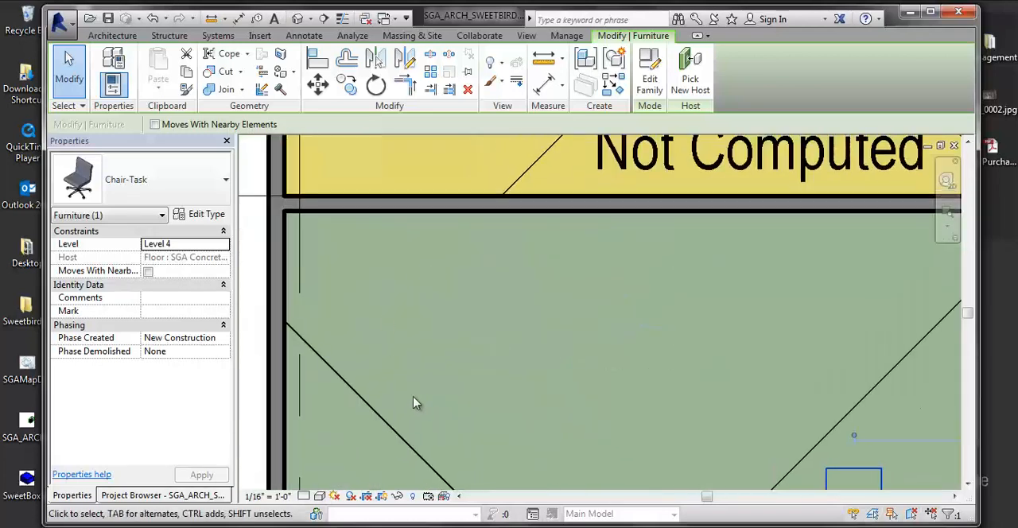
Step: Select room 02BB and set the view's visual style to Hidden Line
left_click(362, 397)
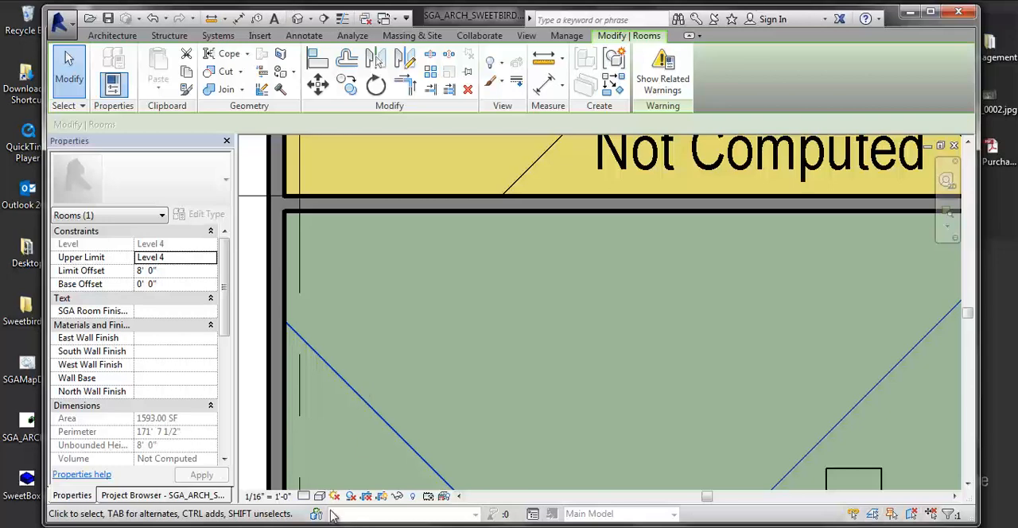
left_click(319, 497)
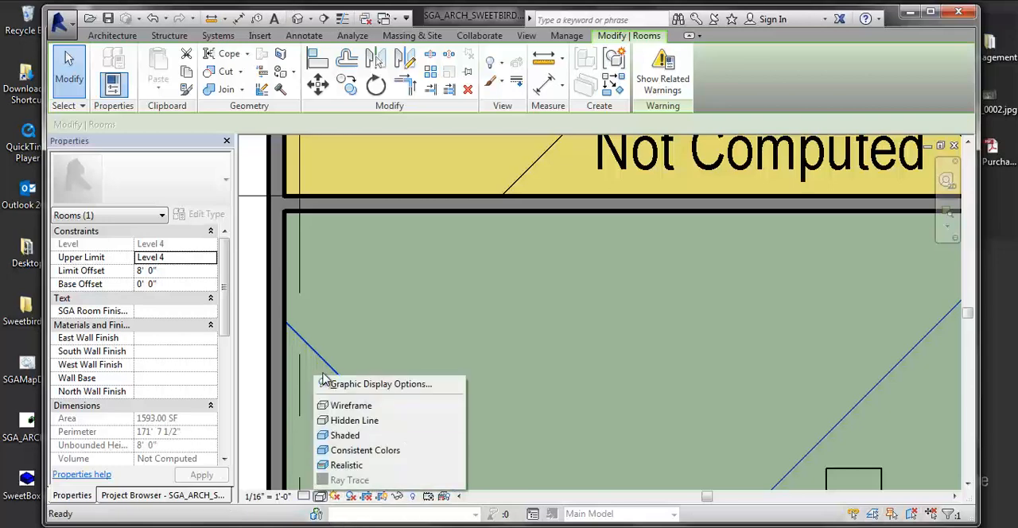
left_click(339, 422)
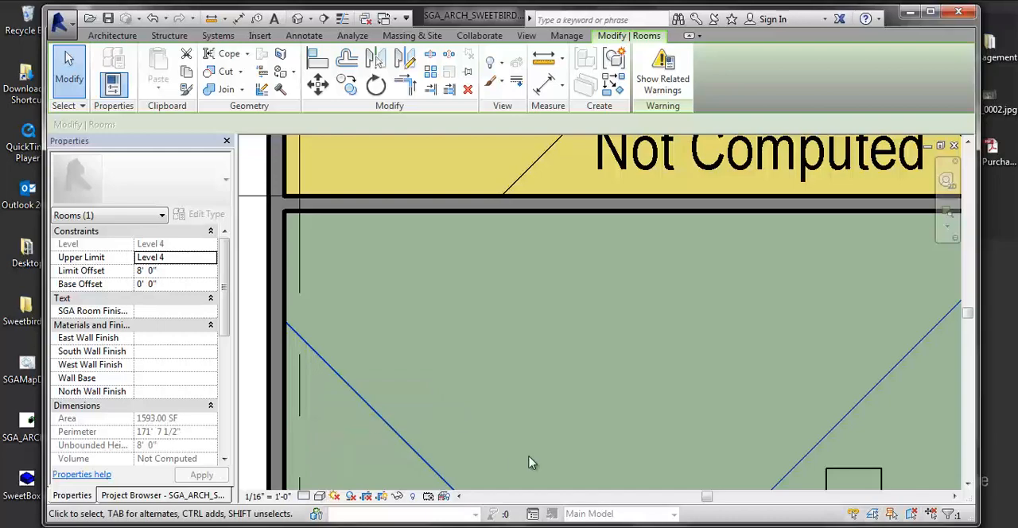
Step: Turn the Interior Fill subcategory of Rooms on in the colored plan's visibility/graphic overrides
key("v")
key("g")
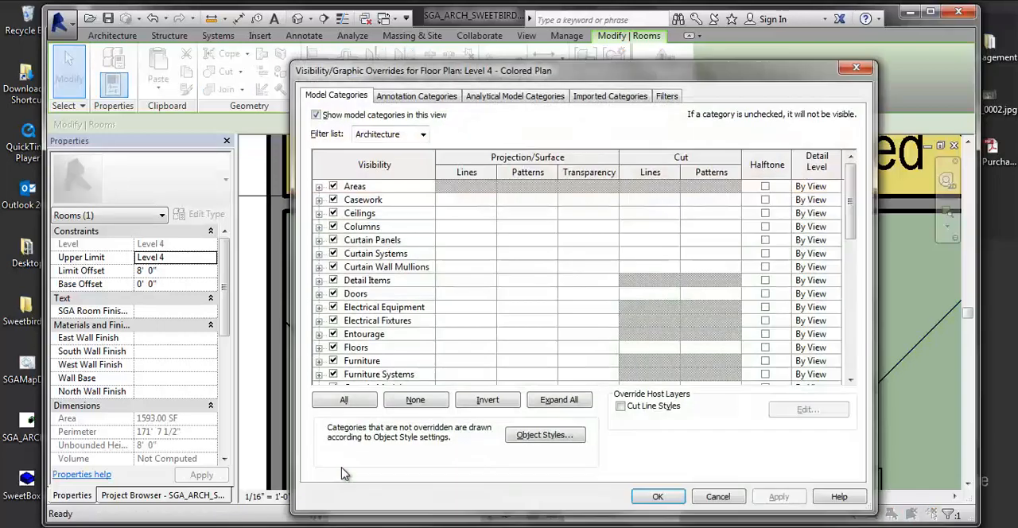
scroll(410, 295, "down", 6)
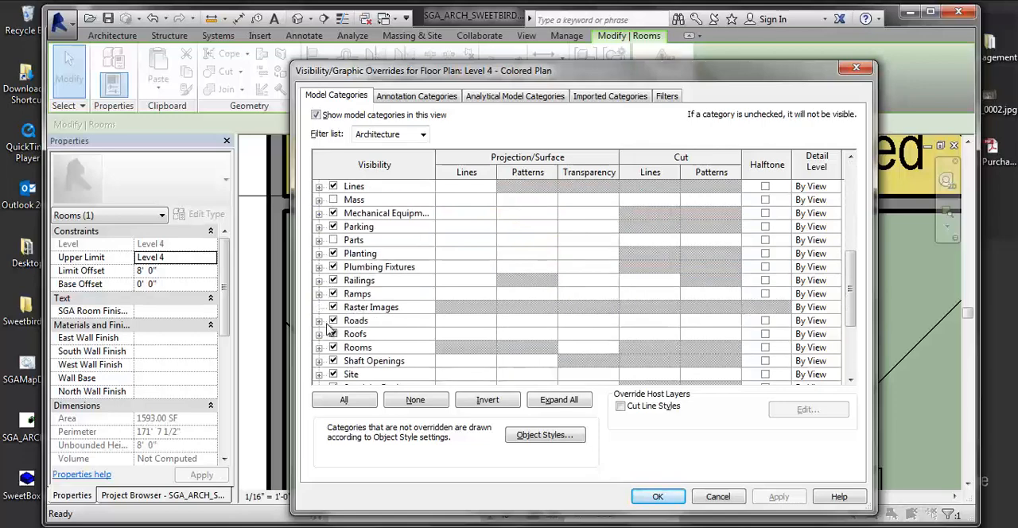
left_click(319, 348)
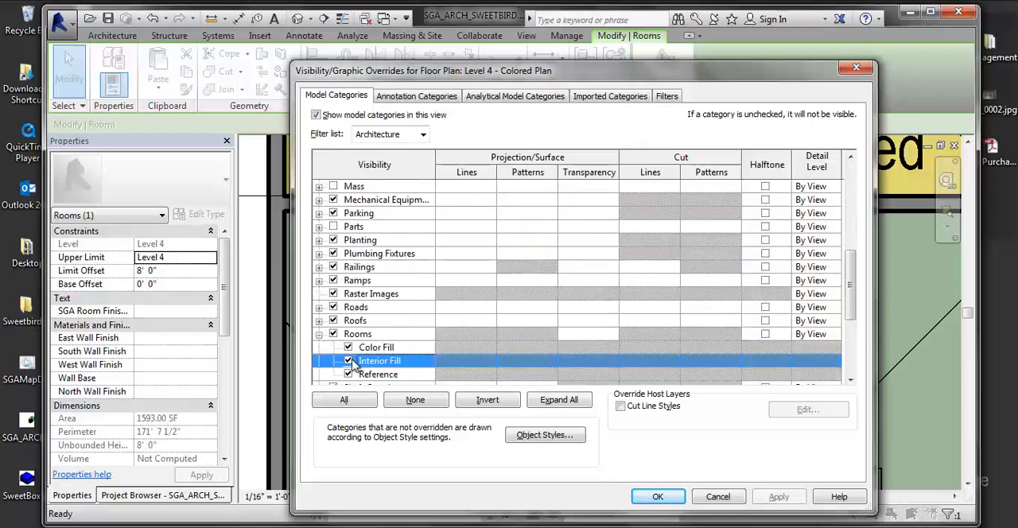
left_click(364, 361)
left_click(658, 496)
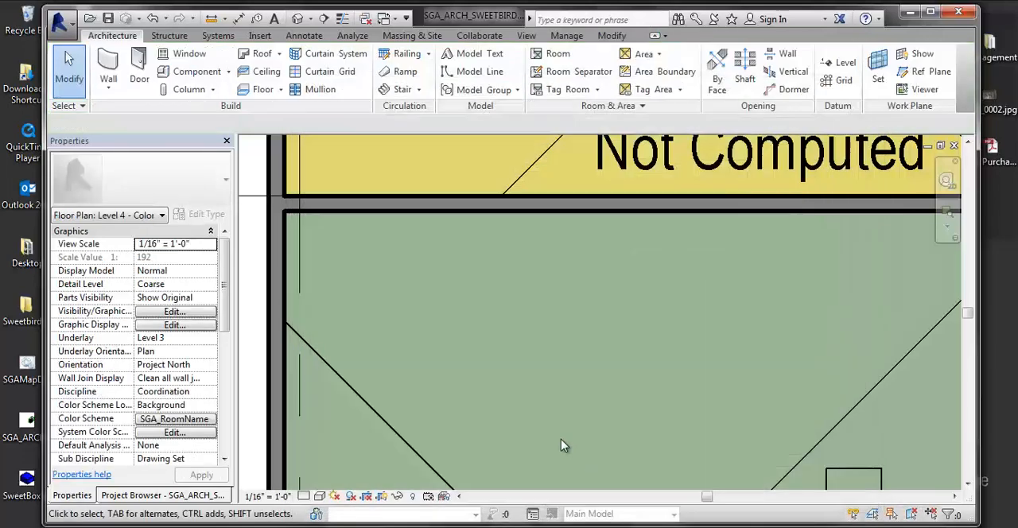
Step: Examine the partition wall between rooms 02AA and 02BB where the two color fills meet
left_click(477, 241)
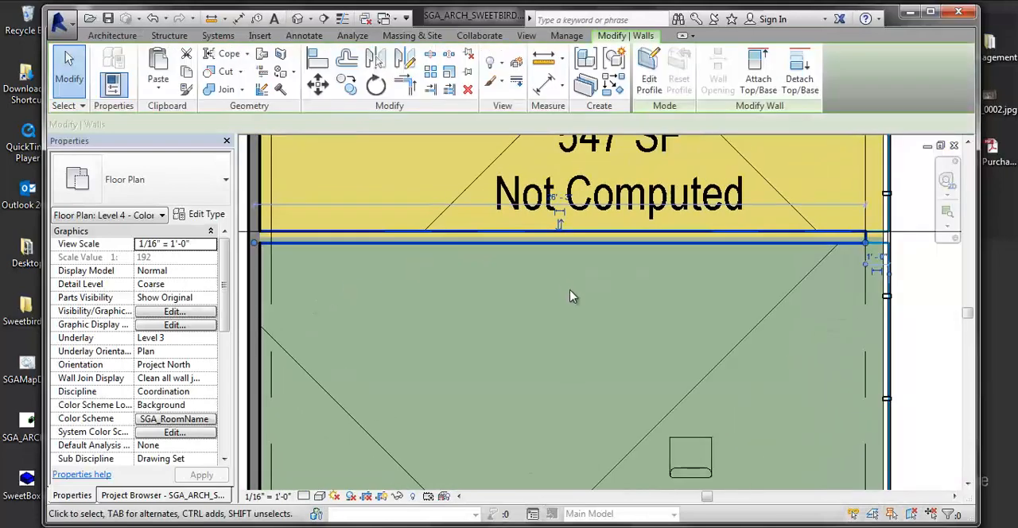
scroll(584, 291, "up", 4)
scroll(732, 228, "up", 2)
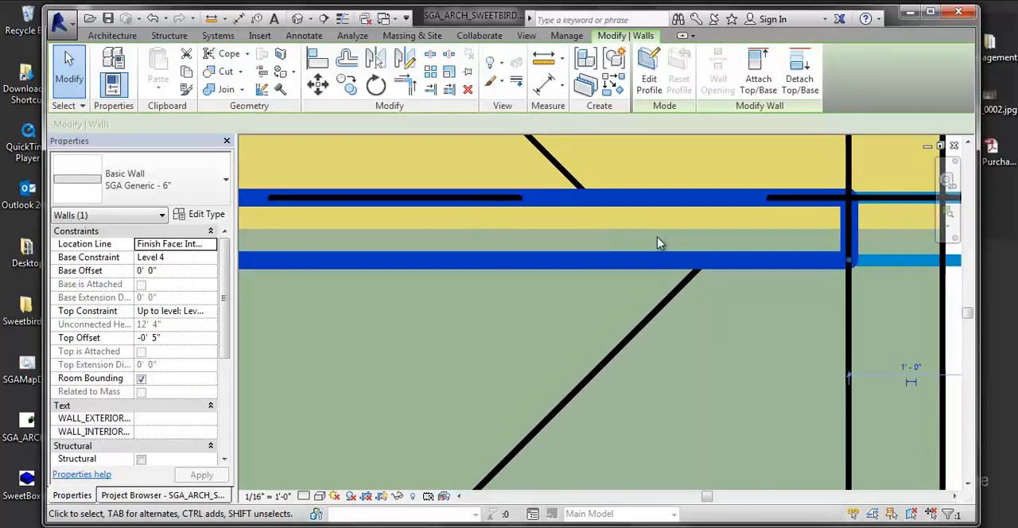
scroll(518, 286, "down", 4)
left_click(760, 337)
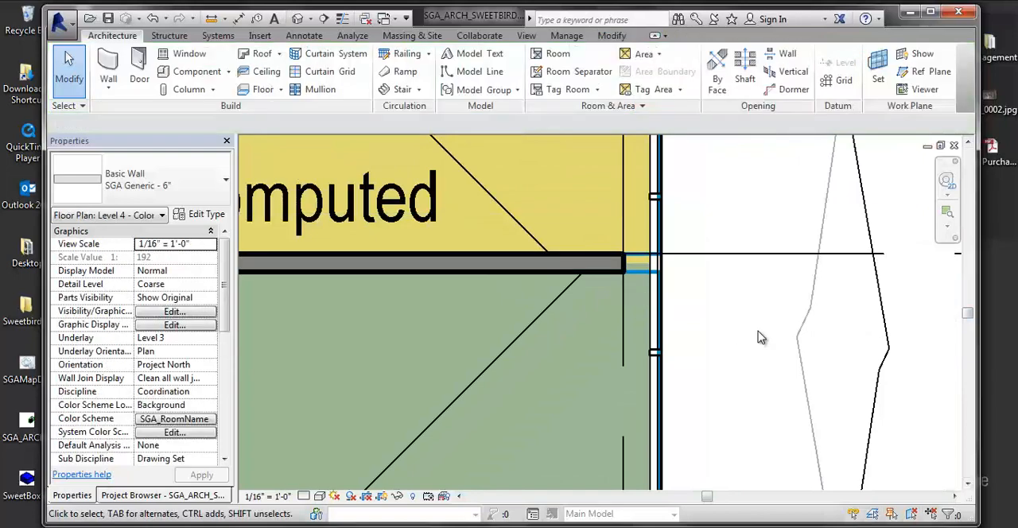
Step: Delete the room tag and its unenclosed room 02Z outside the exterior wall beside UNIT C
middle_click_drag(722, 339, 545, 365)
scroll(609, 342, "down", 2)
scroll(604, 388, "down", 2)
left_click(578, 280)
key("Delete")
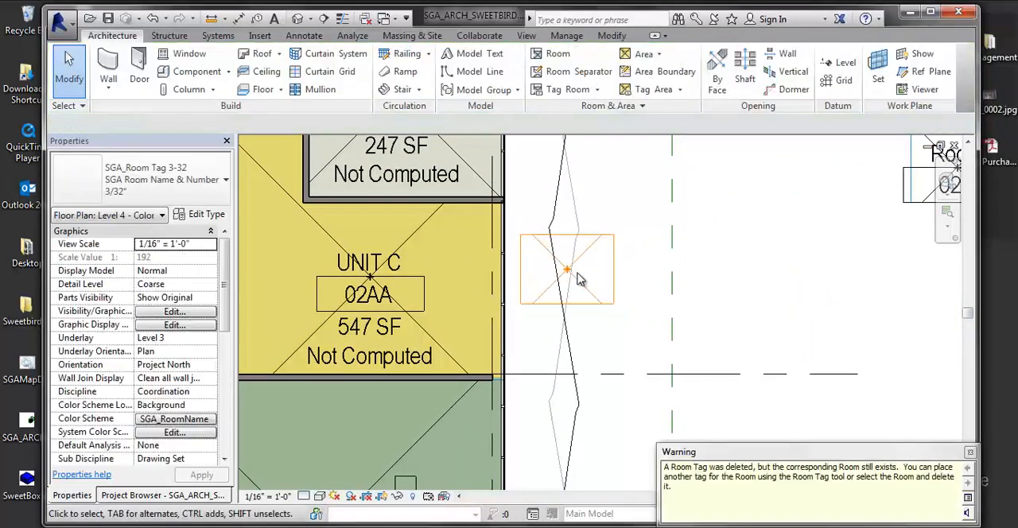
left_click(586, 292)
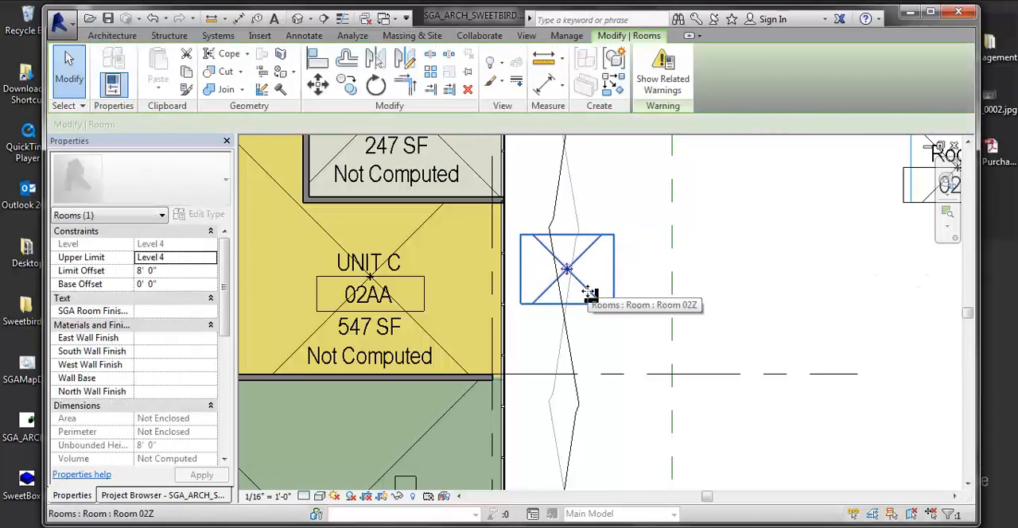
key("Delete")
scroll(672, 310, "down", 2)
scroll(780, 305, "down", 2)
middle_click_drag(768, 305, 542, 245)
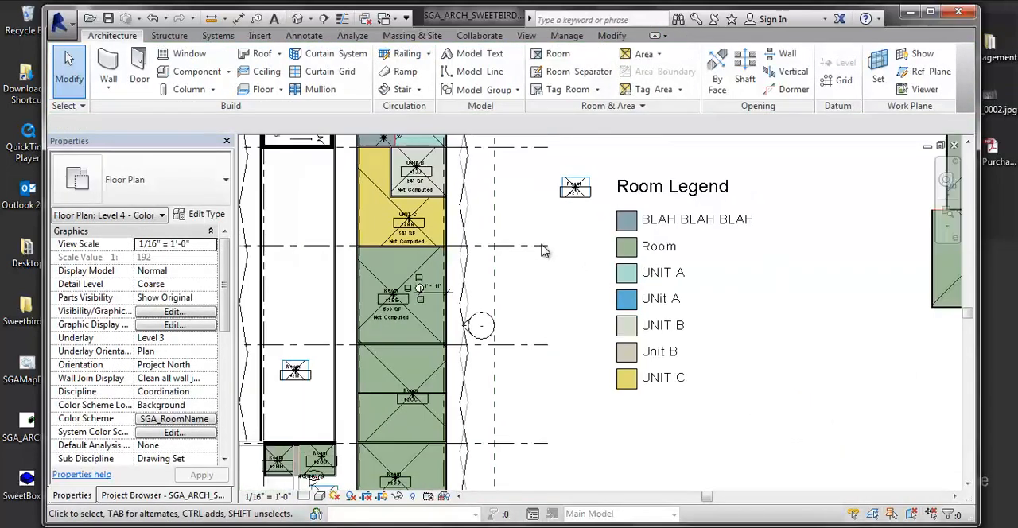
scroll(492, 323, "down", 1)
middle_click_drag(490, 325, 456, 302)
scroll(556, 300, "down", 2)
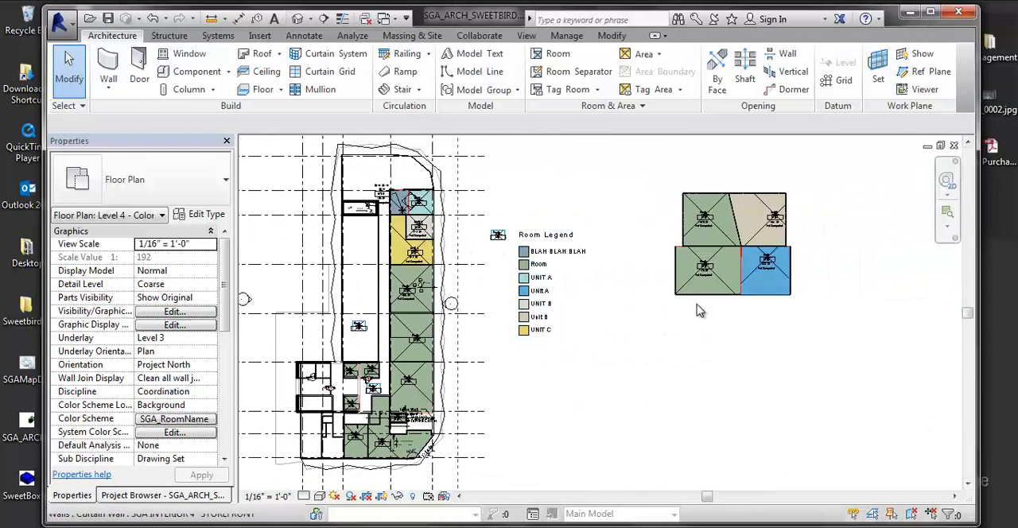
middle_click_drag(645, 321, 646, 328)
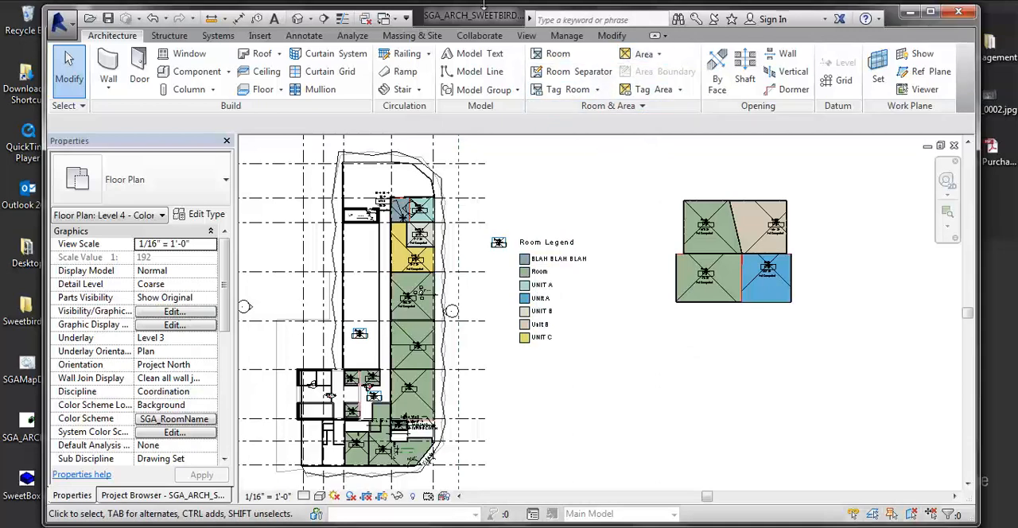
Step: Create a Gross Building area plan for Level 4 with area boundary lines generated automatically from the external walls
left_click(658, 56)
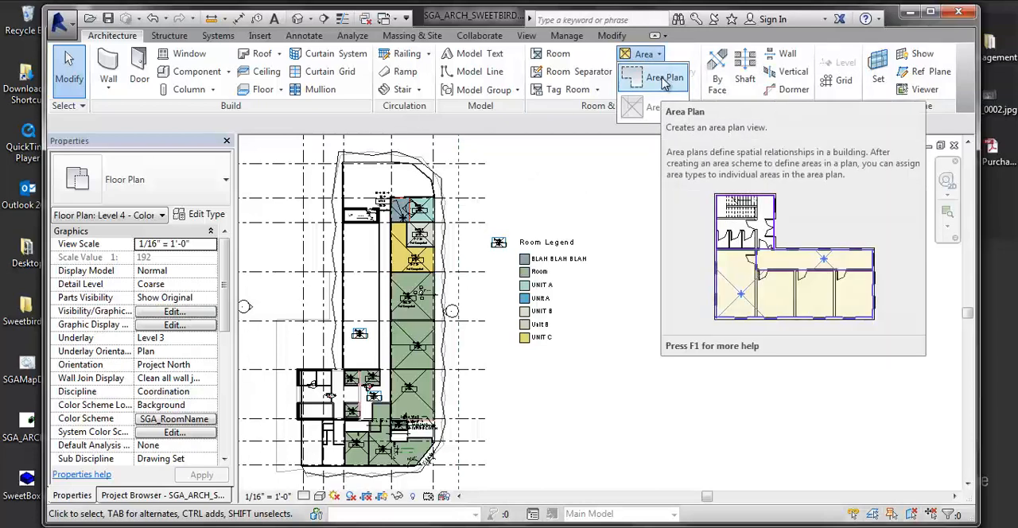
left_click(665, 80)
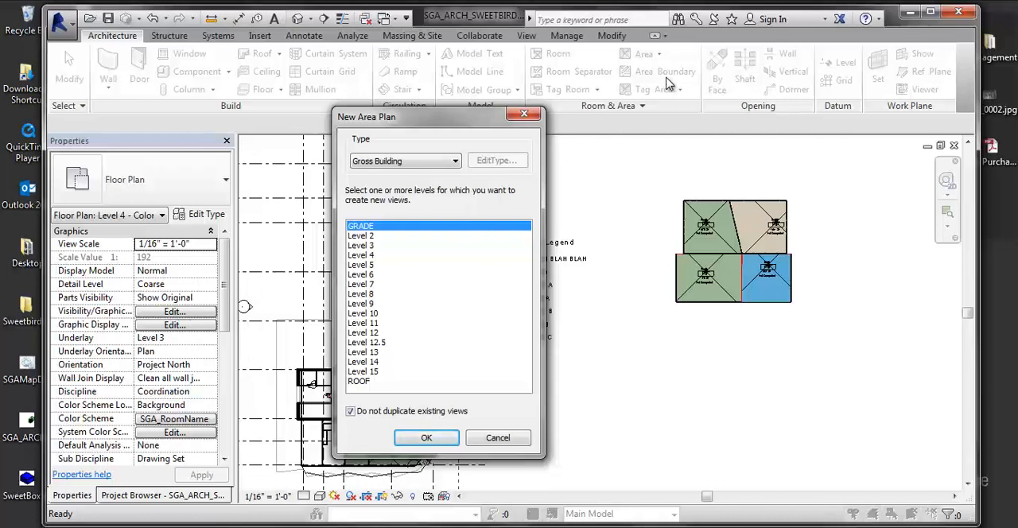
left_click(362, 255)
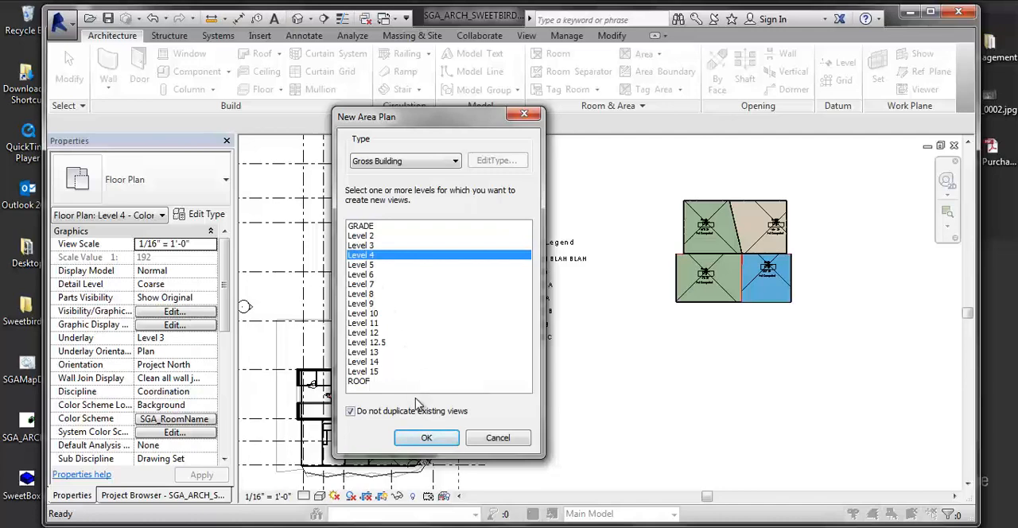
left_click(413, 443)
left_click_drag(479, 184, 393, 184)
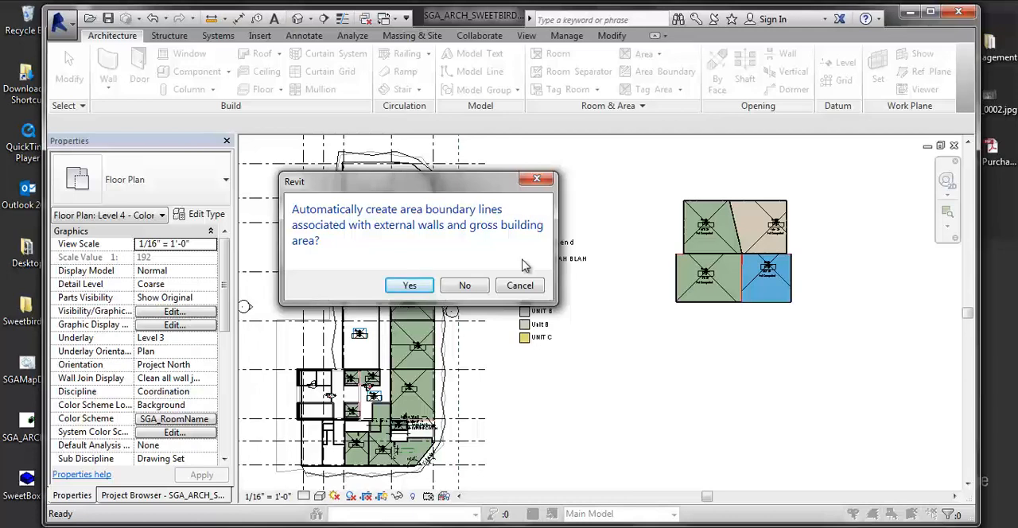
left_click(312, 526)
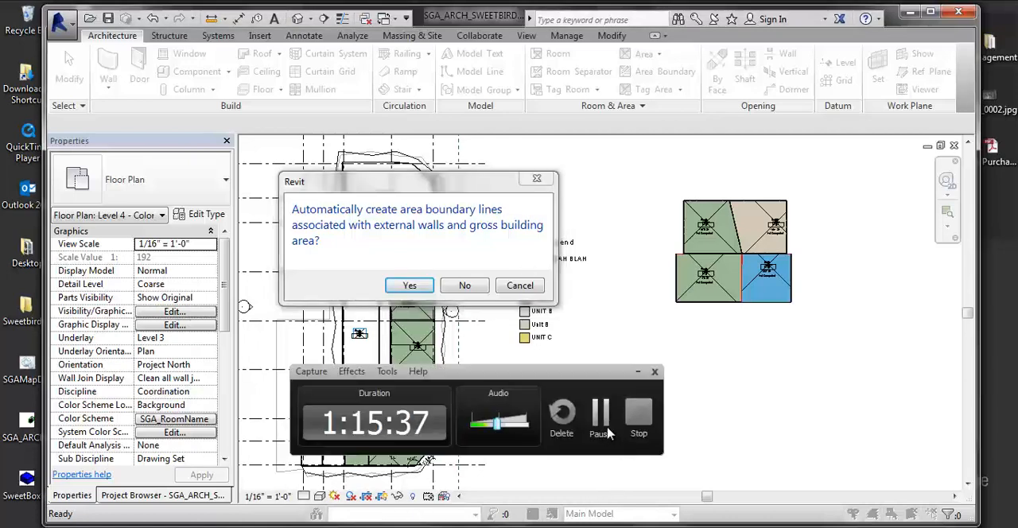
left_click_drag(423, 193, 637, 270)
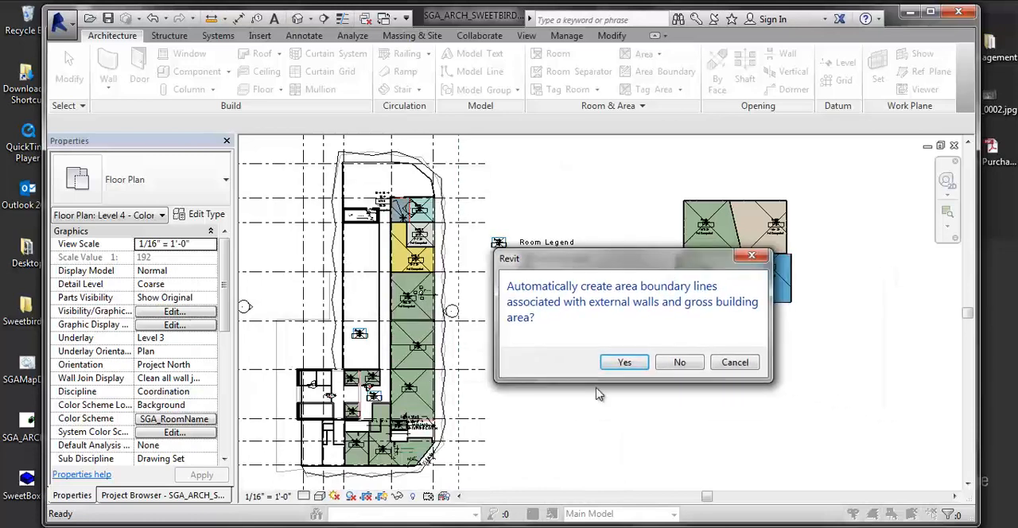
left_click(625, 362)
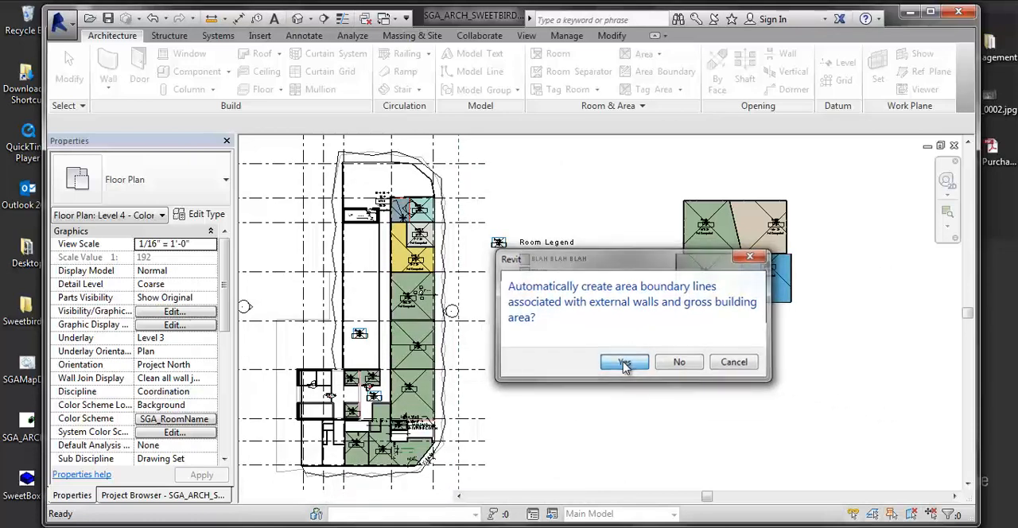
Step: Examine the new Level 4 area plan around the stair core, the exterior walls and the unit partitions
middle_click_drag(652, 296, 643, 384)
scroll(639, 384, "up", 5)
middle_click_drag(561, 307, 689, 345)
scroll(682, 322, "up", 1)
scroll(675, 299, "up", 4)
middle_click_drag(639, 250, 628, 393)
scroll(614, 298, "up", 2)
scroll(588, 283, "up", 8)
middle_click_drag(529, 268, 544, 241)
scroll(535, 251, "down", 6)
middle_click_drag(646, 432, 616, 340)
scroll(618, 342, "up", 1)
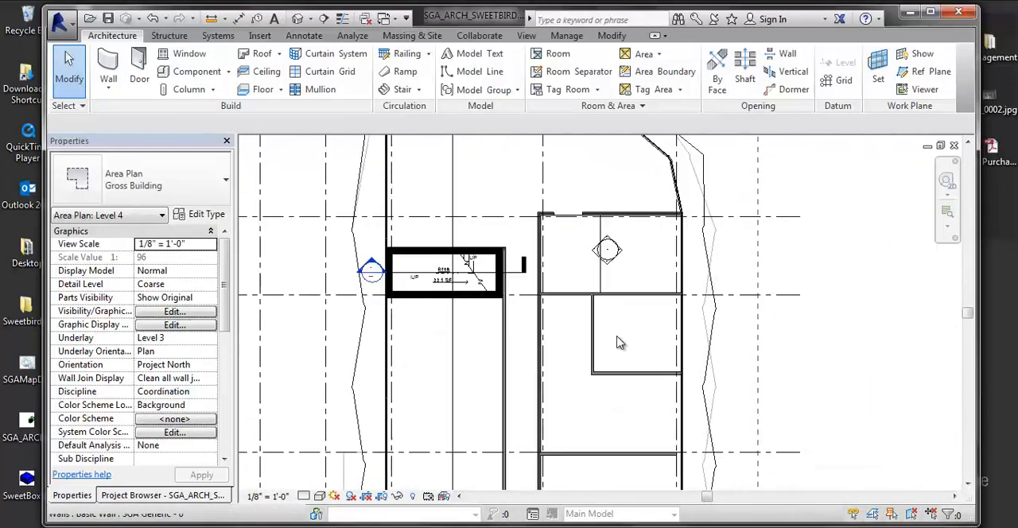
Step: Examine the detached grey-floored building beside the main plan and the storefront wall along its edge
middle_click_drag(680, 355, 599, 280)
scroll(671, 363, "down", 2)
scroll(601, 281, "down", 1)
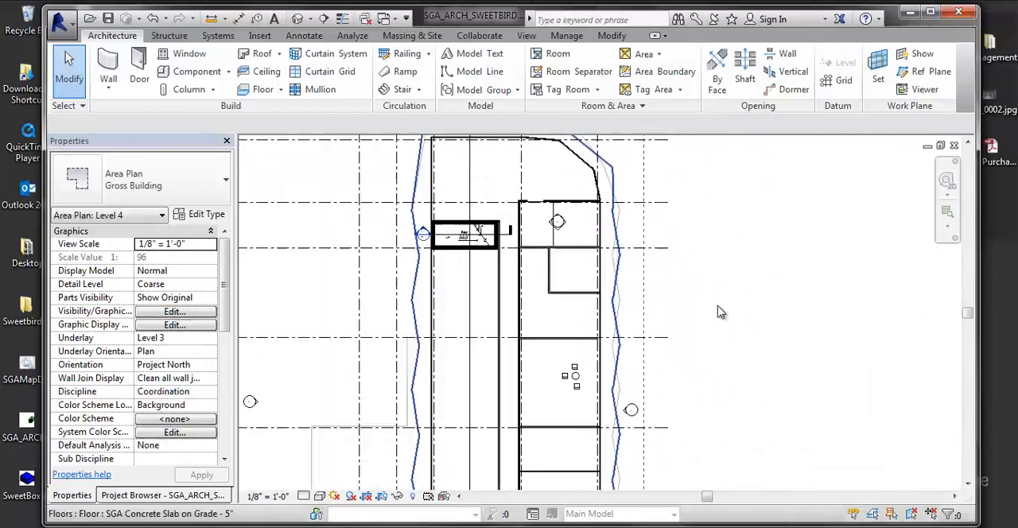
scroll(721, 309, "down", 2)
middle_click_drag(852, 282, 494, 293)
scroll(557, 267, "up", 3)
scroll(626, 237, "up", 3)
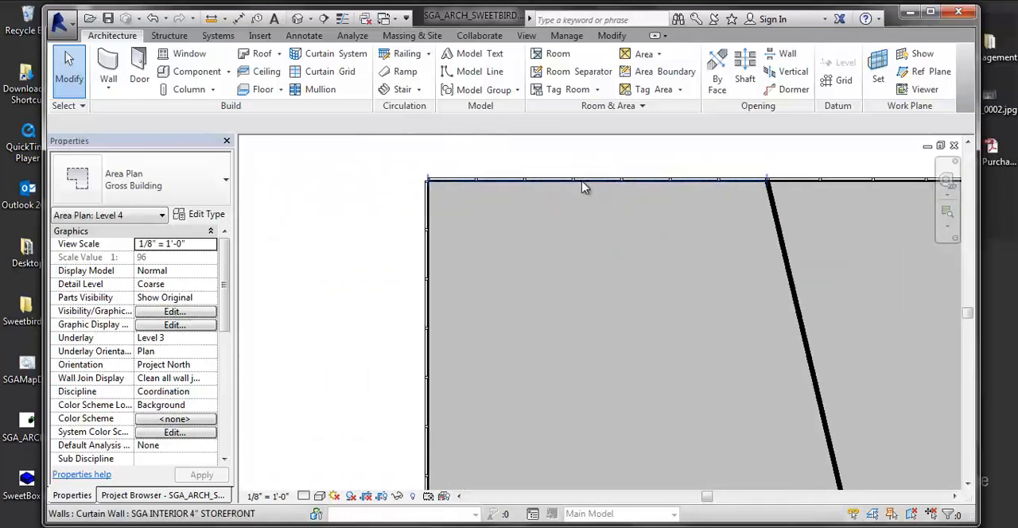
left_click(586, 188)
scroll(581, 191, "down", 4)
left_click(401, 281)
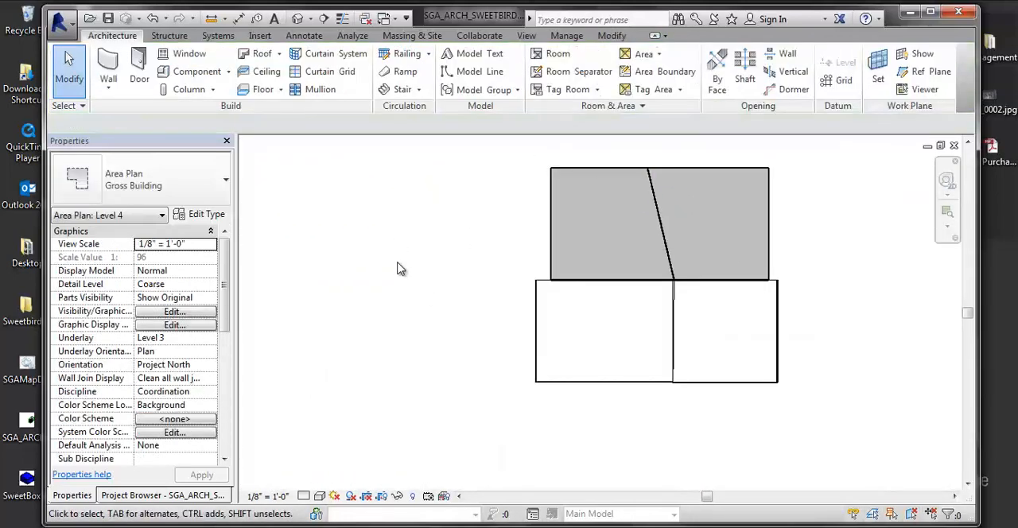
middle_click_drag(400, 268, 657, 257)
Step: Examine the exterior walls around the main building's chamfered lower end and the overall extent of the area plan
scroll(657, 257, "down", 3)
scroll(532, 375, "up", 4)
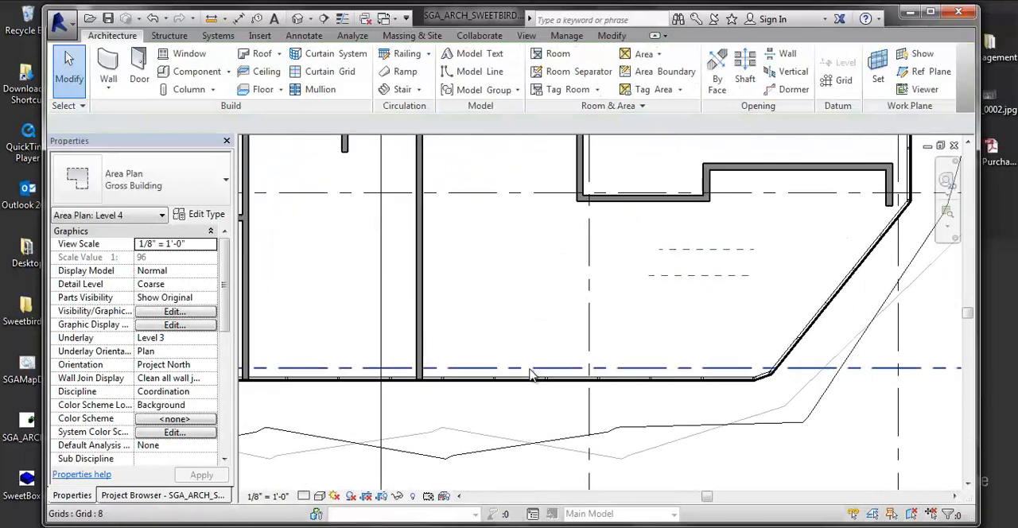
scroll(533, 375, "down", 2)
scroll(543, 369, "up", 2)
scroll(544, 369, "down", 2)
middle_click_drag(554, 391, 552, 400)
scroll(593, 393, "down", 3)
middle_click_drag(593, 393, 583, 471)
scroll(484, 389, "down", 3)
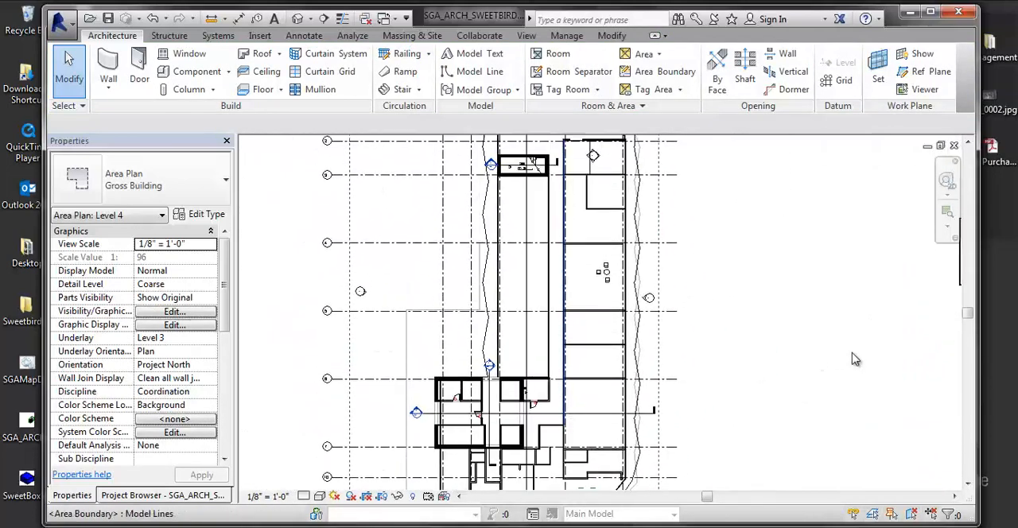
scroll(668, 317, "down", 4)
scroll(673, 314, "up", 1)
middle_click_drag(673, 314, 660, 332)
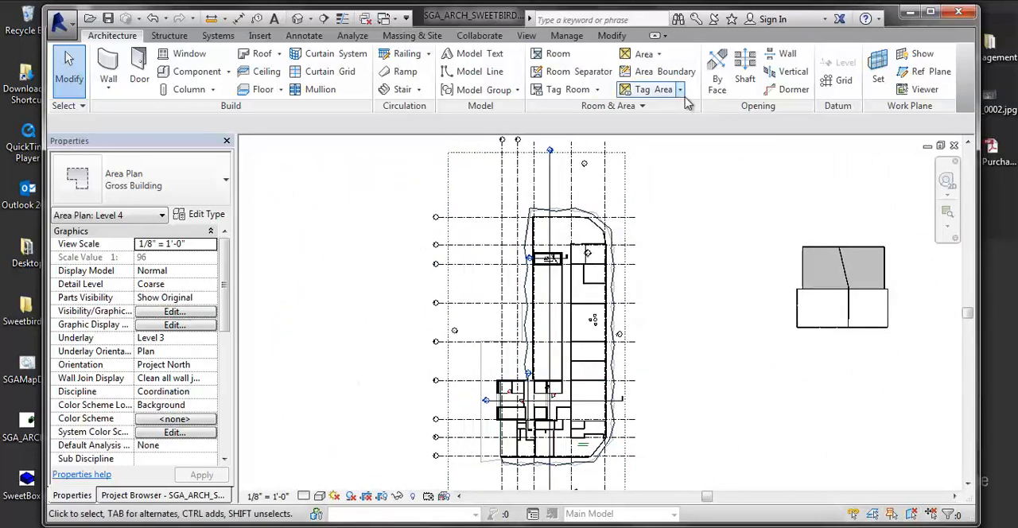
Step: Run the Area tool to examine the enclosed areas at the upper stair and the lower core rooms, leaving without placing one
left_click(653, 54)
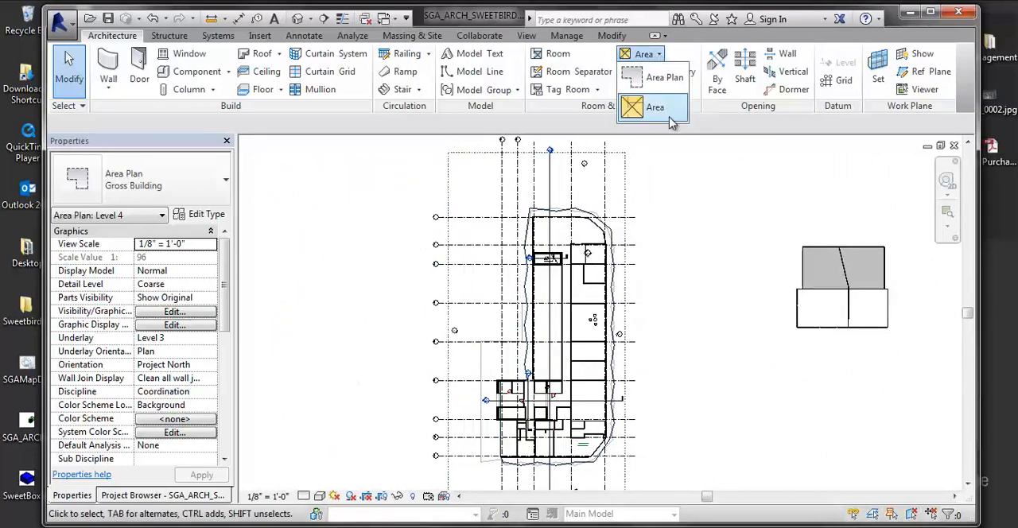
left_click(659, 93)
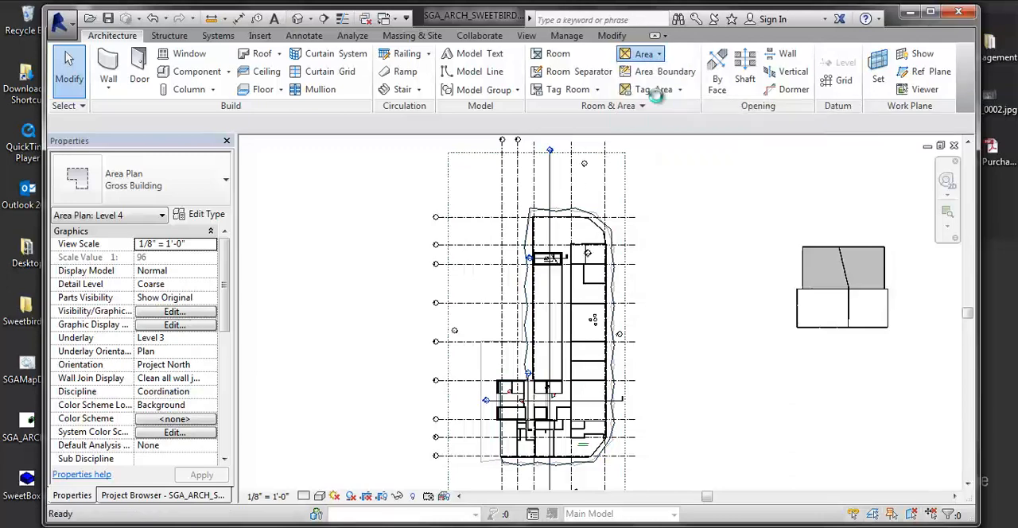
left_click(615, 334)
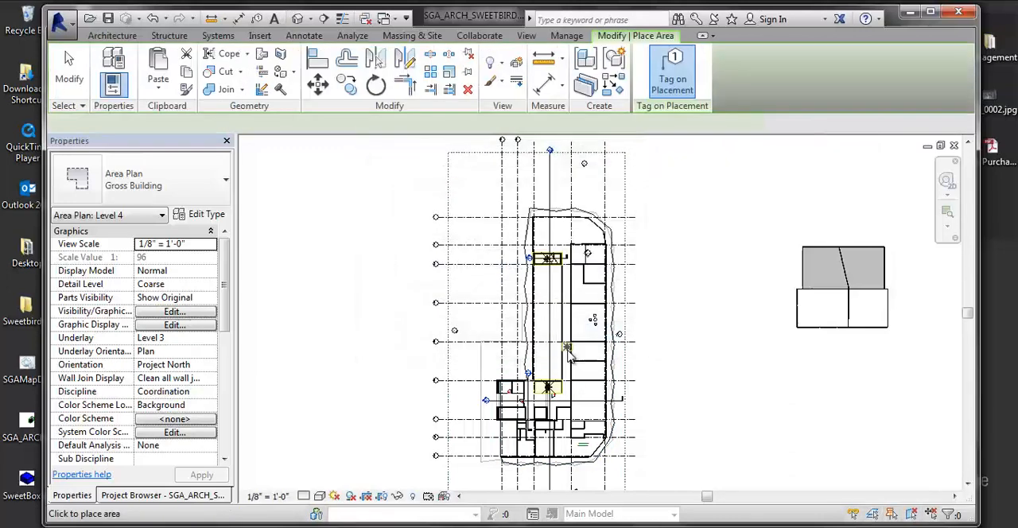
scroll(551, 259, "up", 8)
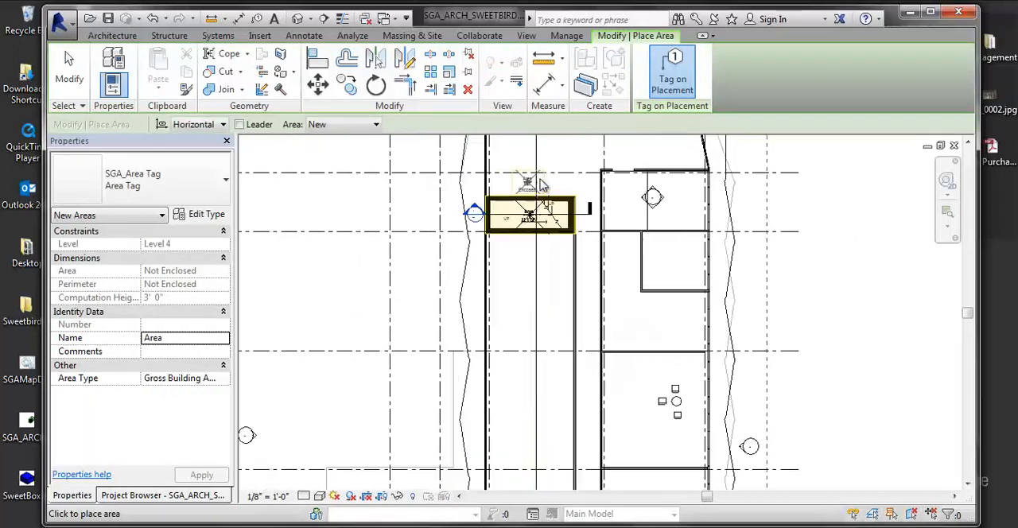
scroll(490, 251, "down", 3)
middle_click_drag(536, 433, 593, 145)
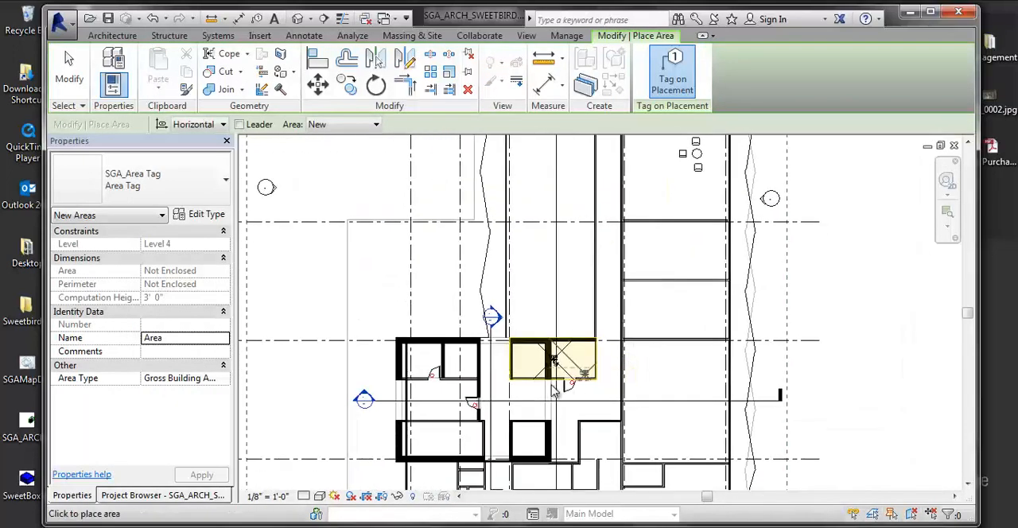
scroll(536, 366, "up", 4)
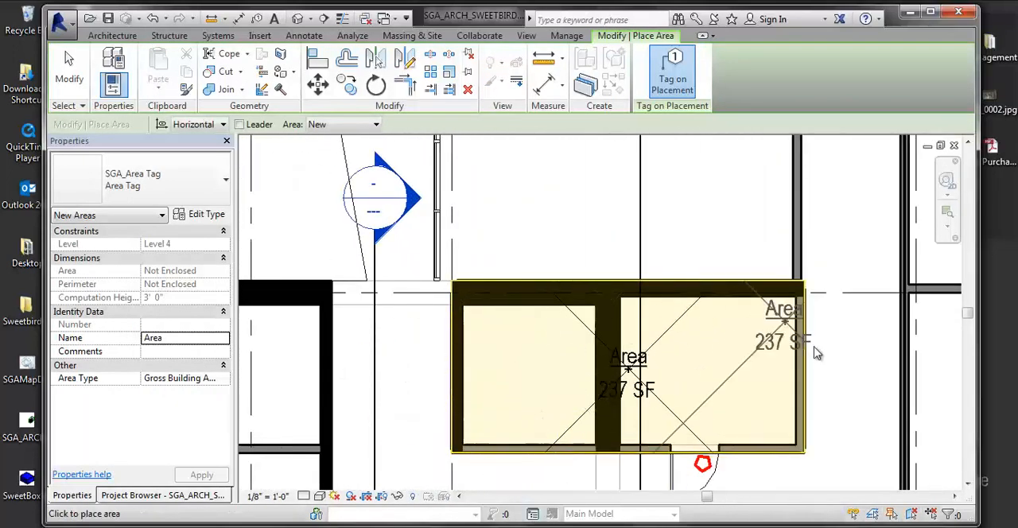
scroll(646, 374, "down", 3)
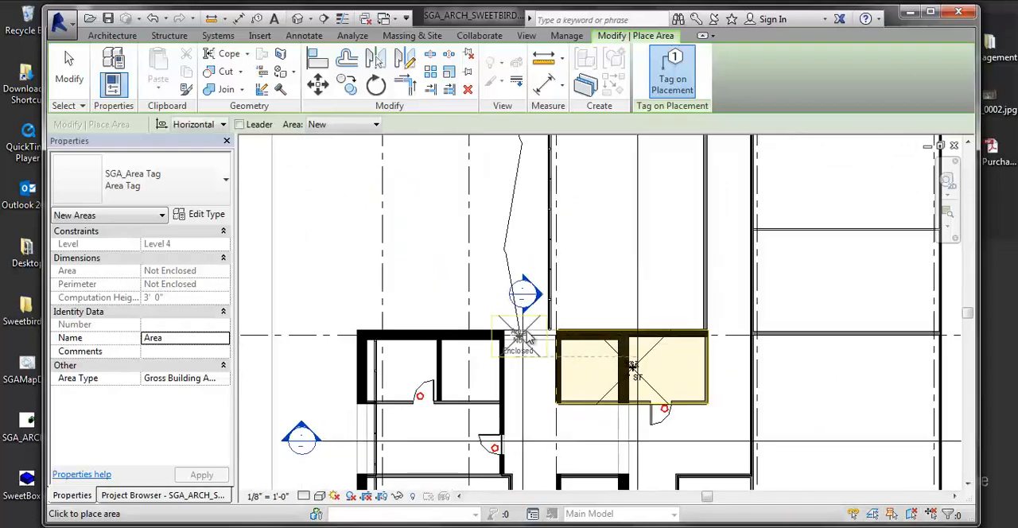
key("Escape")
Step: Select the area boundary along the lower core's outer side wall and inspect how it follows the wall face
scroll(677, 402, "up", 4)
scroll(712, 430, "down", 3)
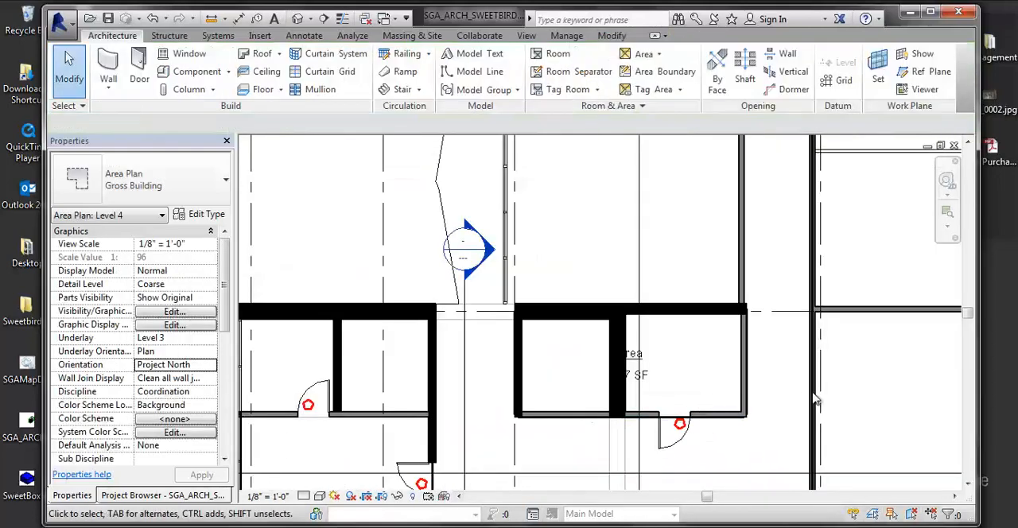
scroll(690, 378, "up", 2)
left_click(675, 374)
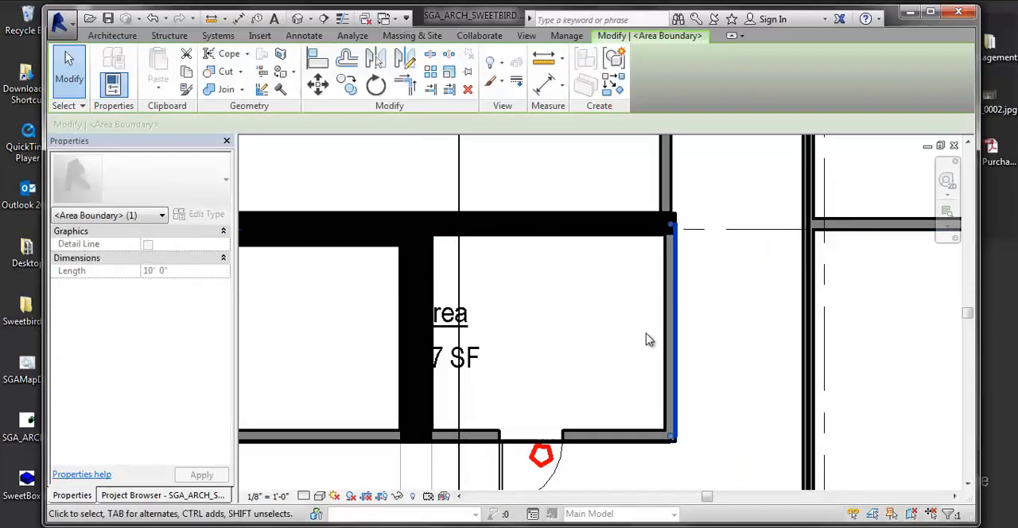
scroll(643, 301, "down", 4)
scroll(642, 304, "up", 3)
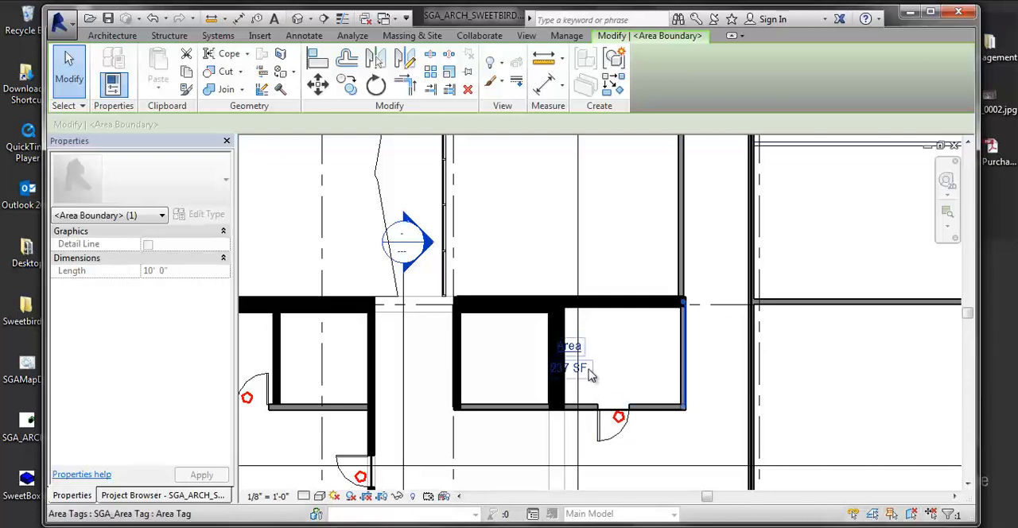
Step: Move the lower core's area tag off the thick dividing wall and section line into the room with the door
left_click(576, 366)
left_click_drag(576, 383, 599, 381)
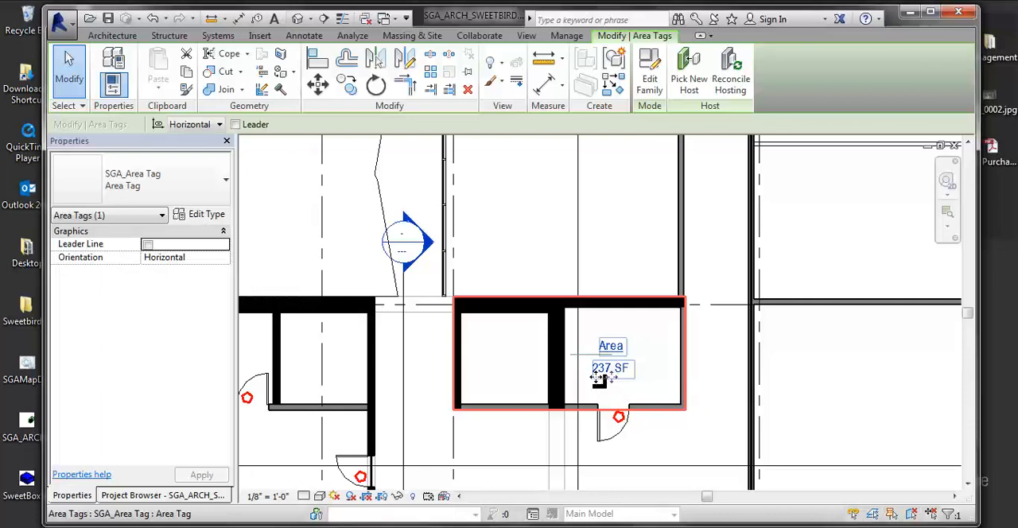
Step: Inspect the storefront wall end beside the lower core, the unit walls across the corridor and the area boundary at the core's door
left_click(445, 295)
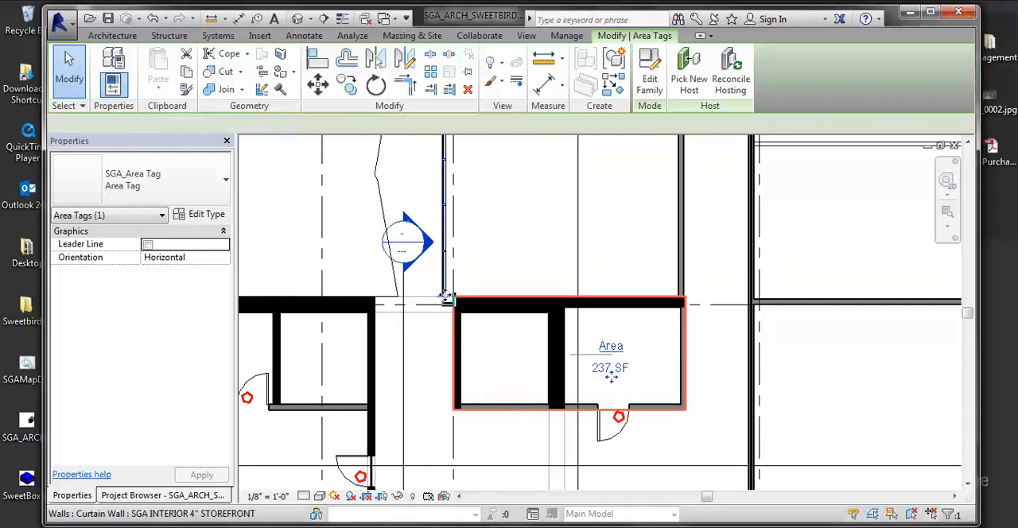
left_click(446, 297)
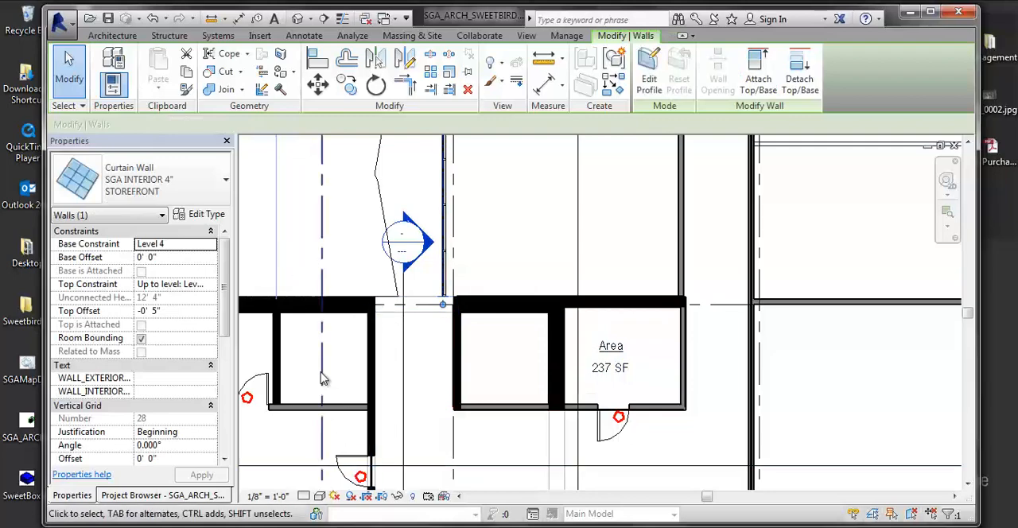
middle_click_drag(584, 354, 475, 442)
scroll(458, 345, "down", 1)
scroll(418, 330, "down", 4)
scroll(471, 272, "up", 1)
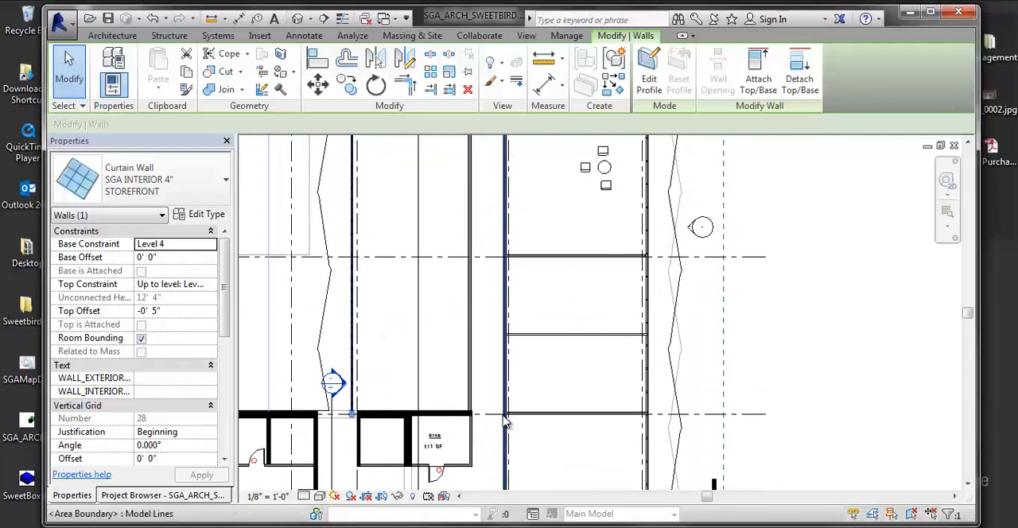
middle_click_drag(518, 372, 524, 373)
middle_click_drag(603, 339, 636, 259)
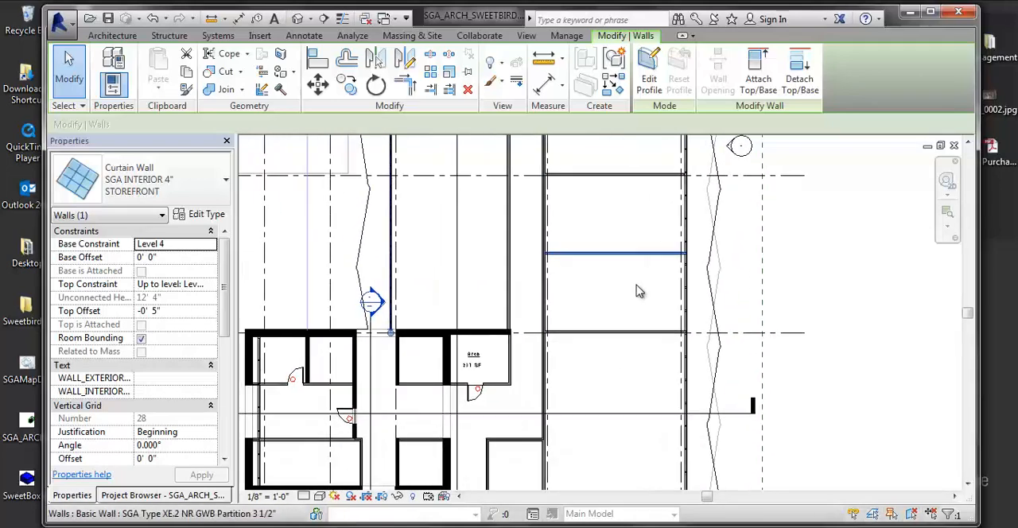
scroll(533, 352, "up", 4)
middle_click_drag(523, 352, 755, 289)
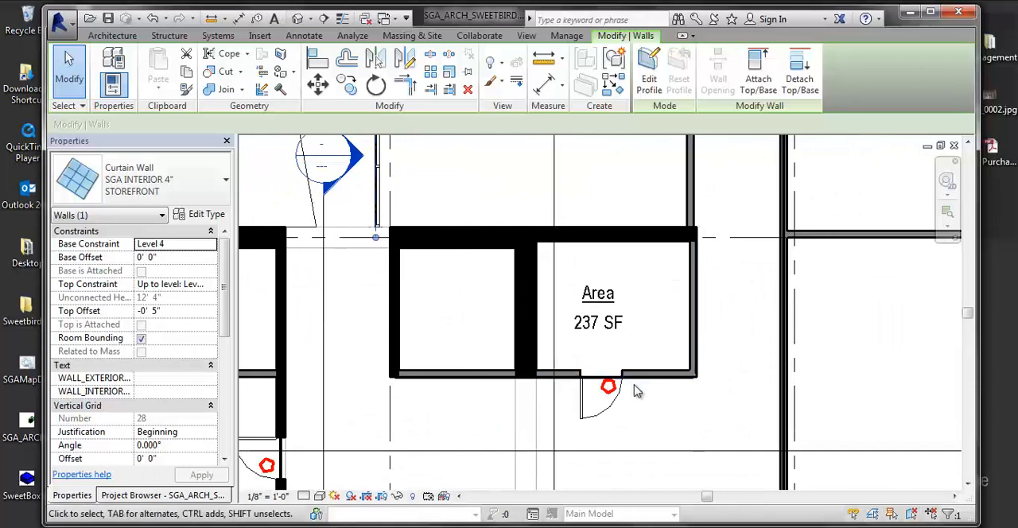
left_click(609, 377)
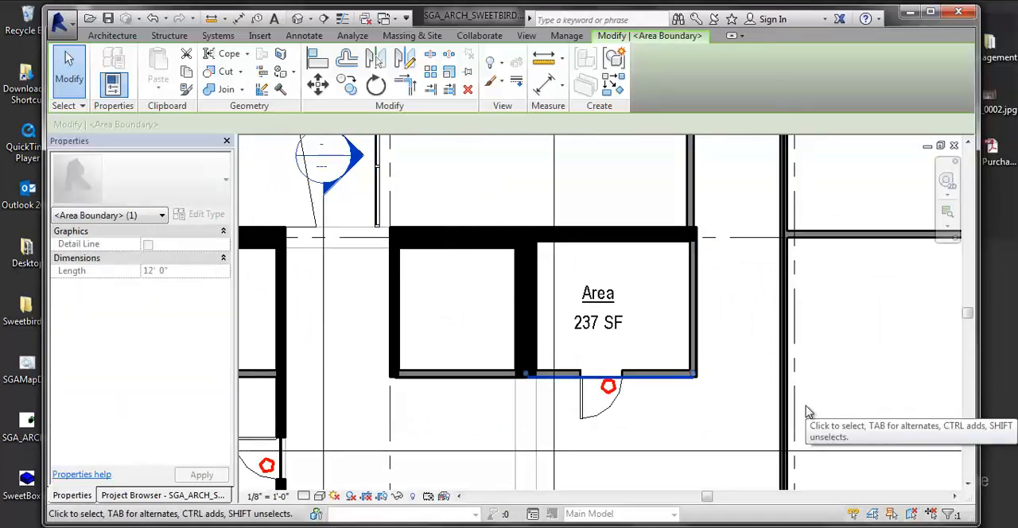
Step: Turn on the Reference subcategory of Areas in the view's visibility overrides, keep Color Fill on, and select the lower core area
key("v")
key("g")
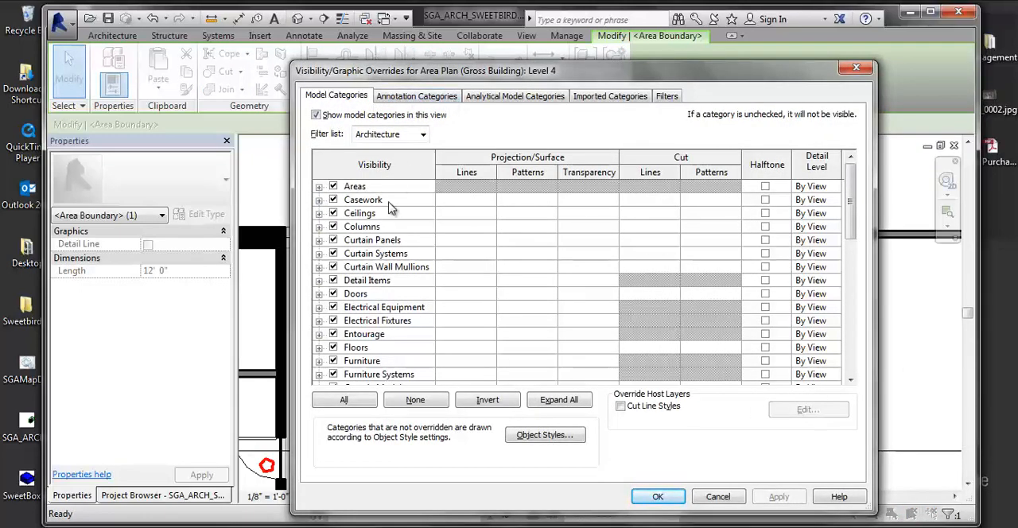
left_click(319, 188)
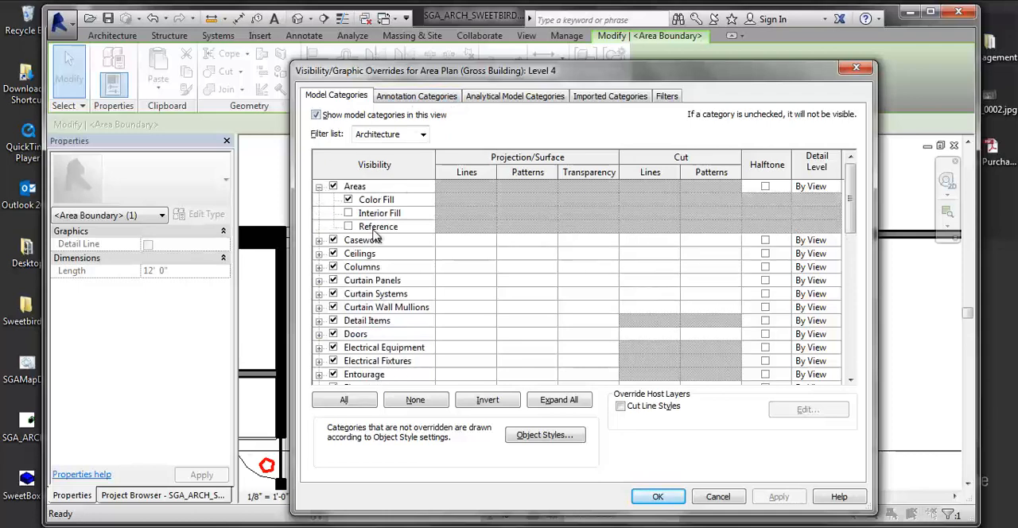
left_click(348, 199)
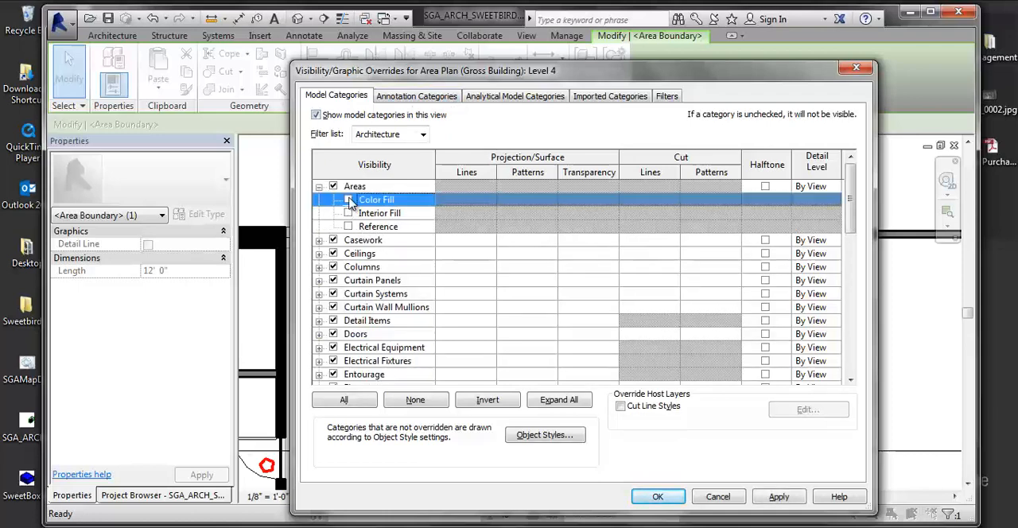
left_click(348, 227)
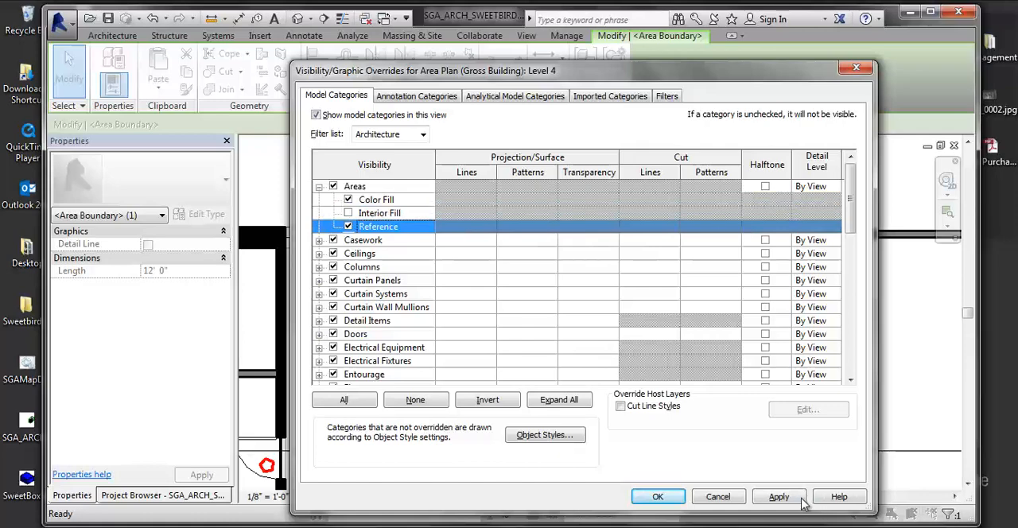
left_click(802, 499)
left_click(659, 497)
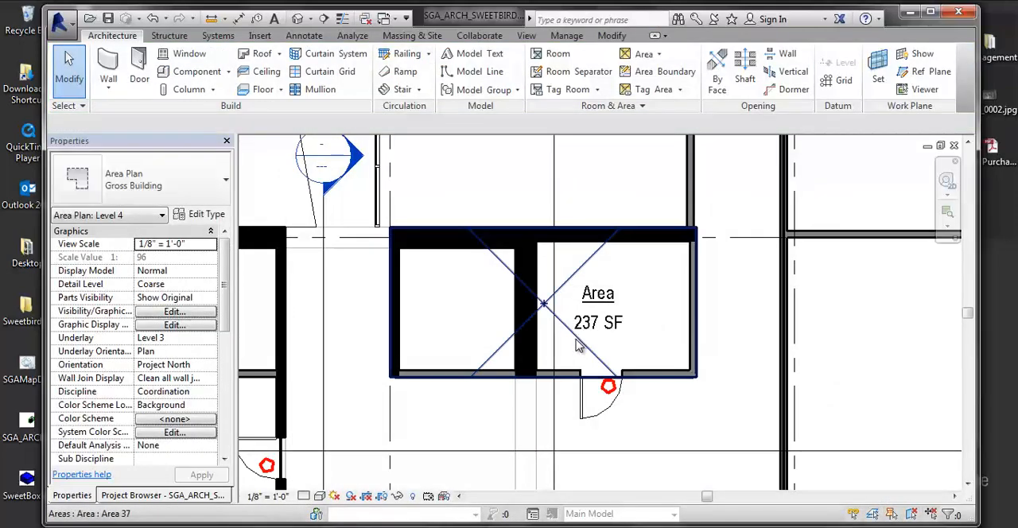
left_click(579, 345)
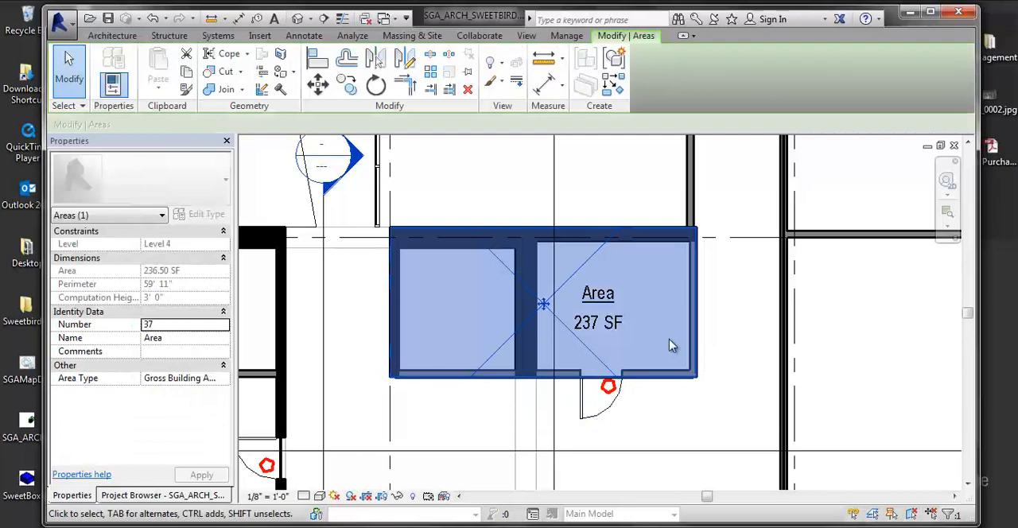
Step: Open the view's visibility overrides and find the <Area Boundary> subcategory within the Lines model category
key("v")
key("g")
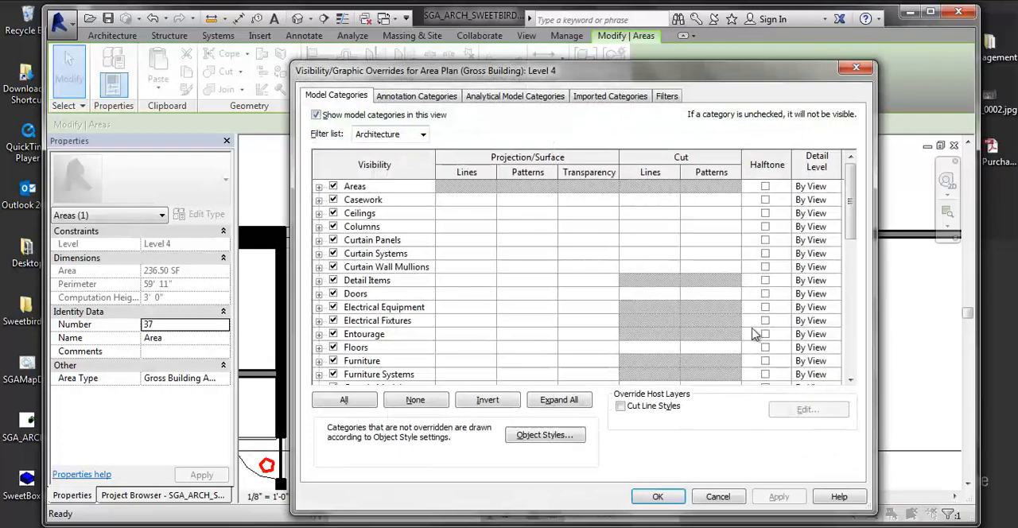
left_click(436, 96)
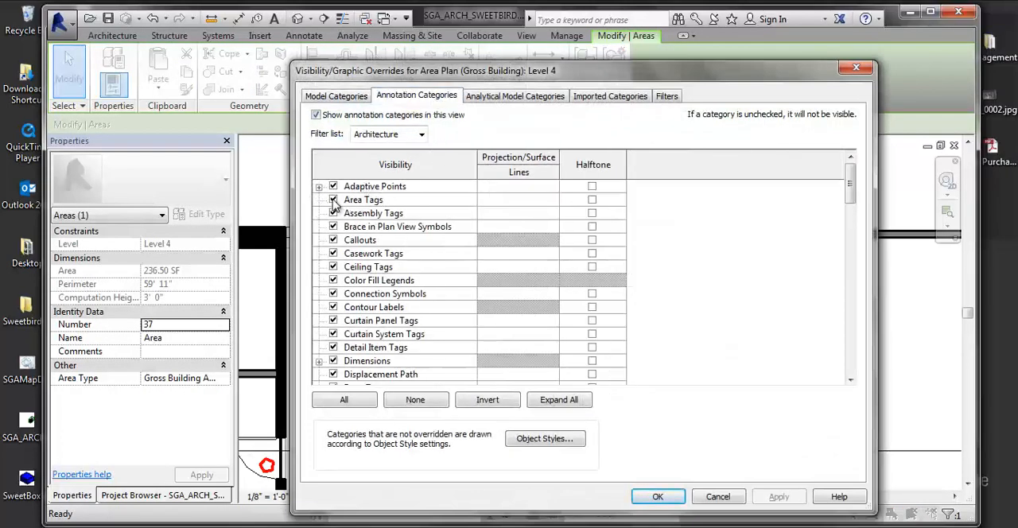
left_click(357, 202)
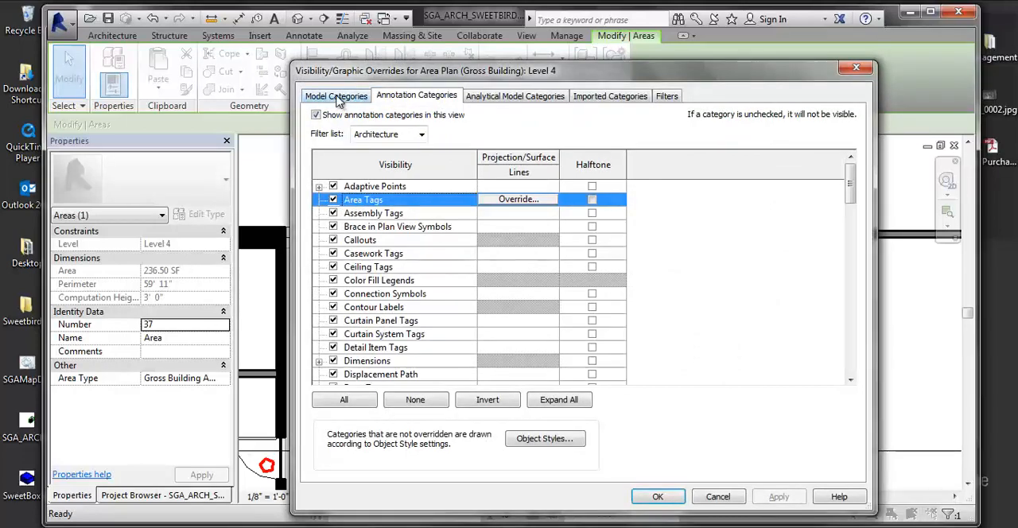
left_click(337, 97)
scroll(358, 334, "down", 4)
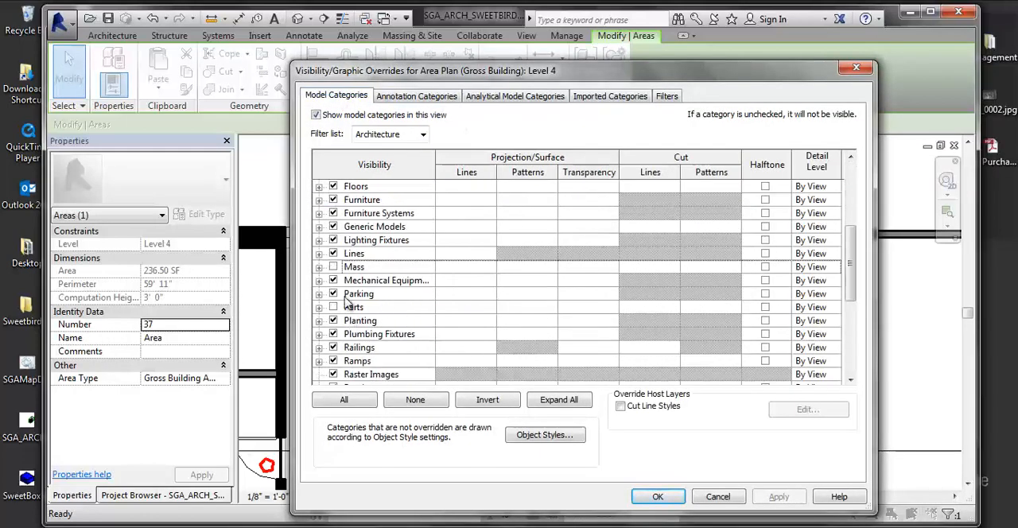
scroll(348, 276, "up", 1)
left_click(354, 310)
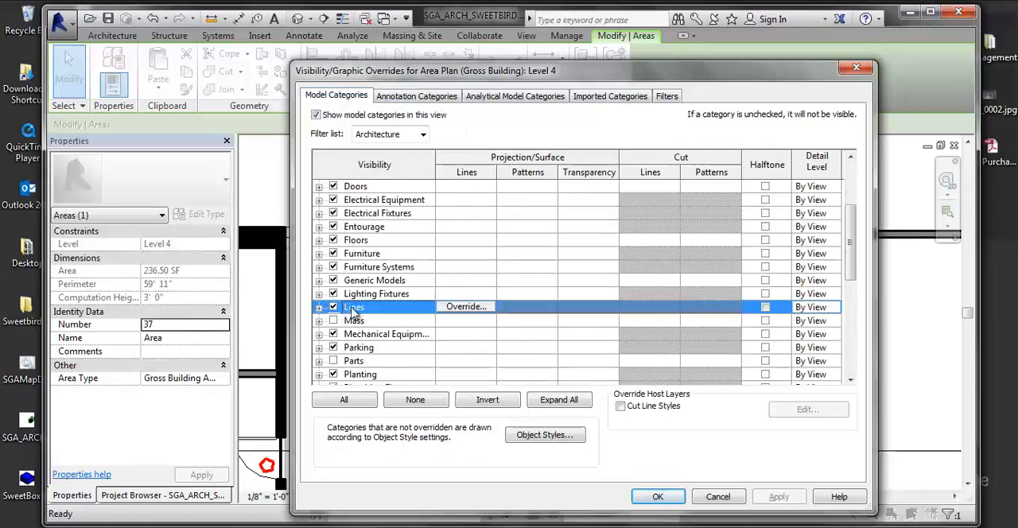
left_click(319, 307)
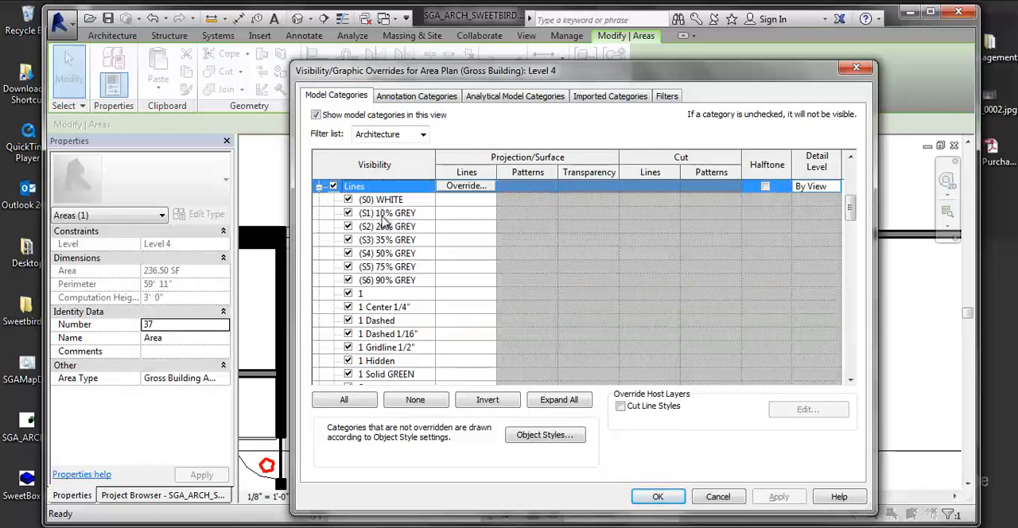
scroll(385, 223, "down", 10)
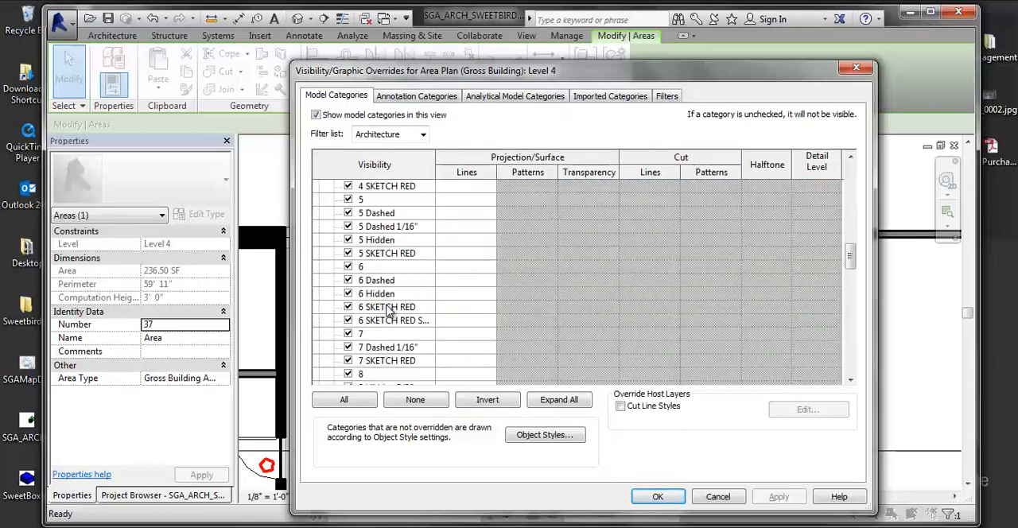
scroll(389, 312, "down", 4)
left_click(383, 296)
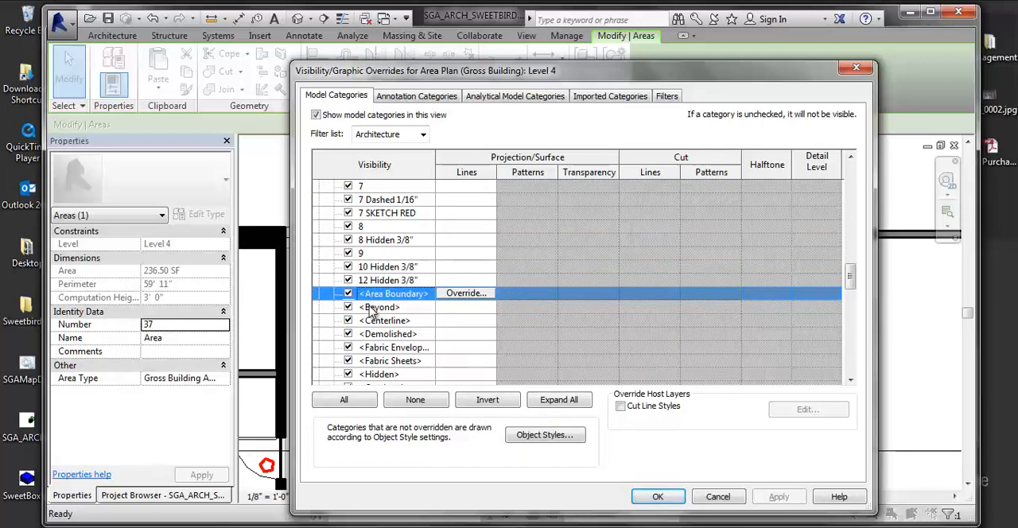
Step: Override the <Area Boundary> projection lines with weight 6, magenta color and Solid pattern, and apply the overrides to the view
left_click(471, 294)
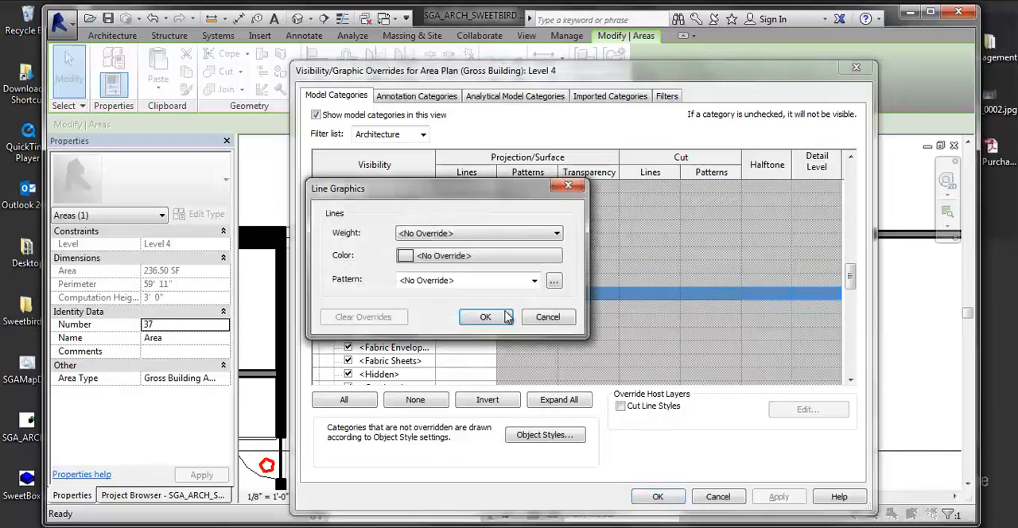
left_click(506, 234)
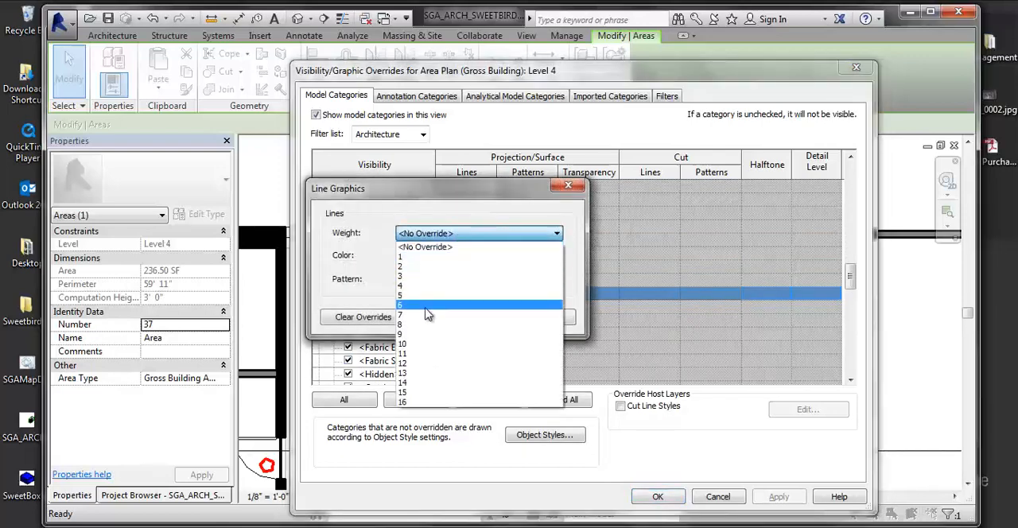
left_click(423, 306)
left_click(438, 257)
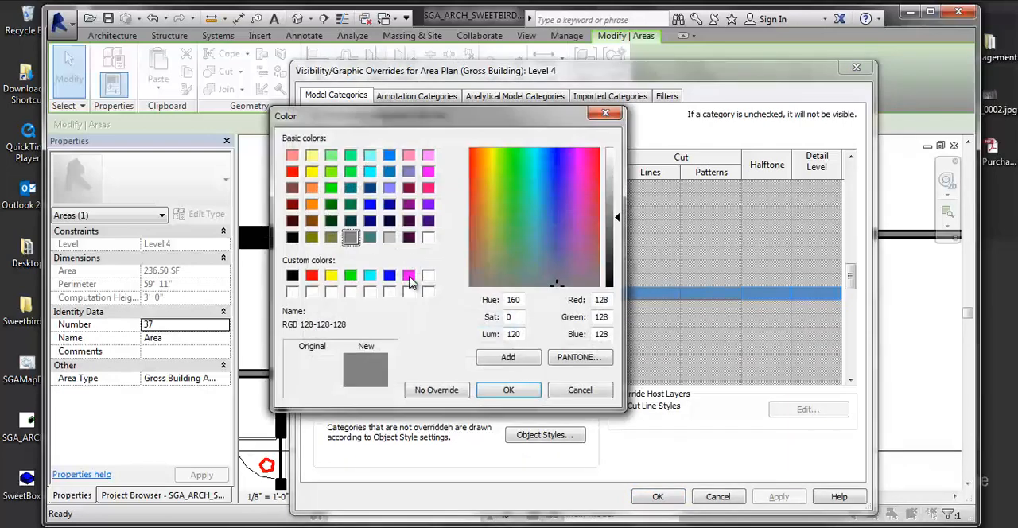
left_click(409, 277)
left_click(508, 390)
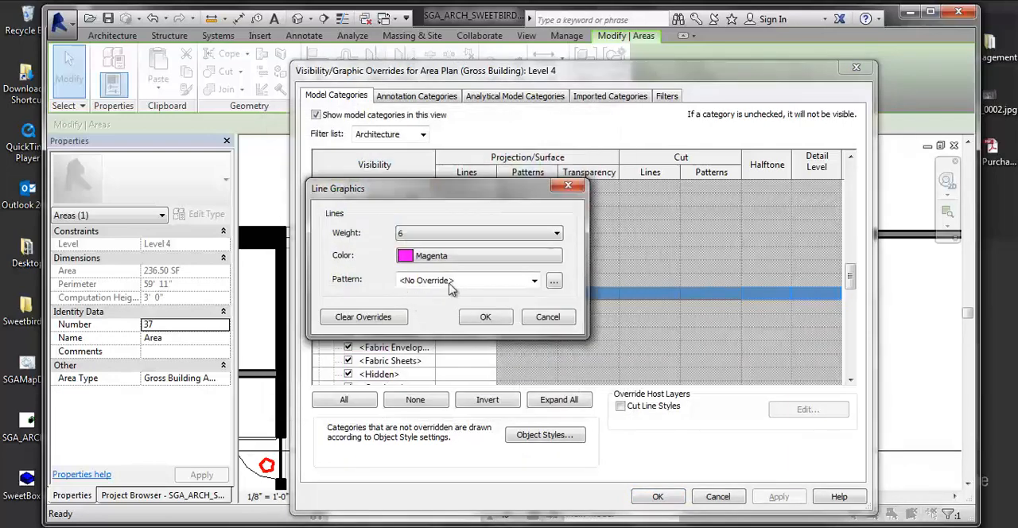
left_click(449, 289)
left_click(483, 396)
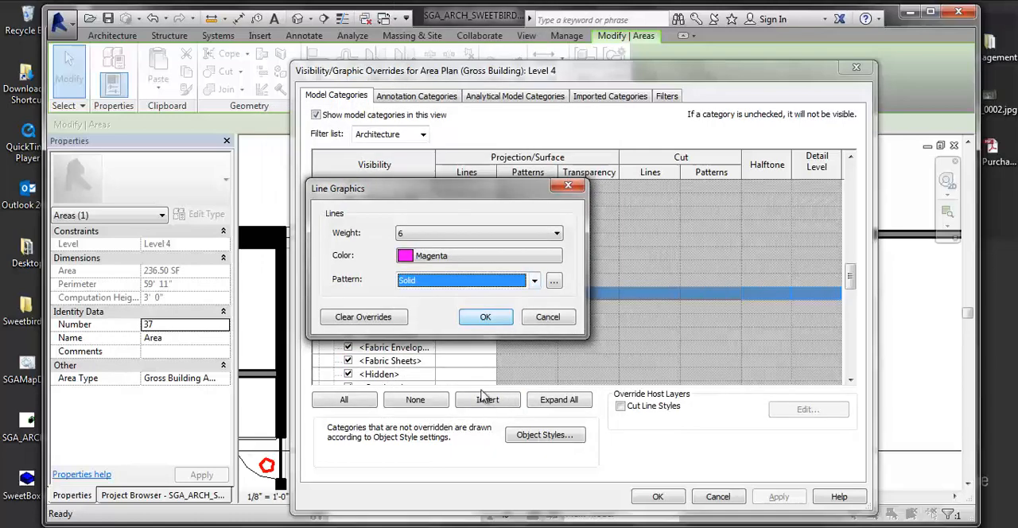
left_click(485, 317)
left_click(658, 496)
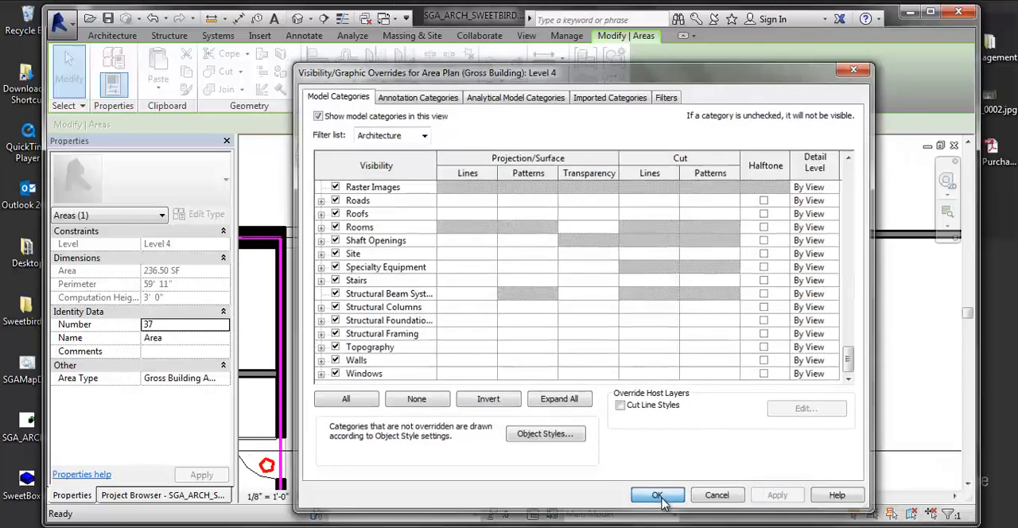
Step: Inspect the recolored area boundaries across the floor plan and select the one along the upper unit's end wall beside the opening
left_click(606, 412)
scroll(314, 238, "down", 8)
middle_click_drag(313, 238, 484, 354)
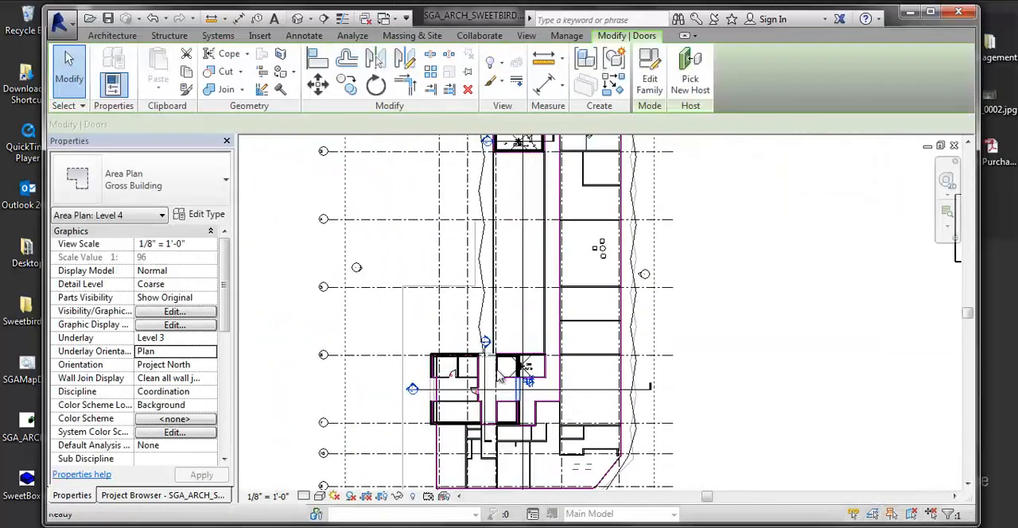
scroll(494, 359, "up", 1)
middle_click_drag(423, 326, 401, 438)
middle_click_drag(575, 239, 540, 245)
scroll(453, 262, "up", 2)
middle_click_drag(453, 263, 365, 416)
scroll(543, 296, "up", 3)
scroll(540, 296, "up", 1)
left_click(485, 266)
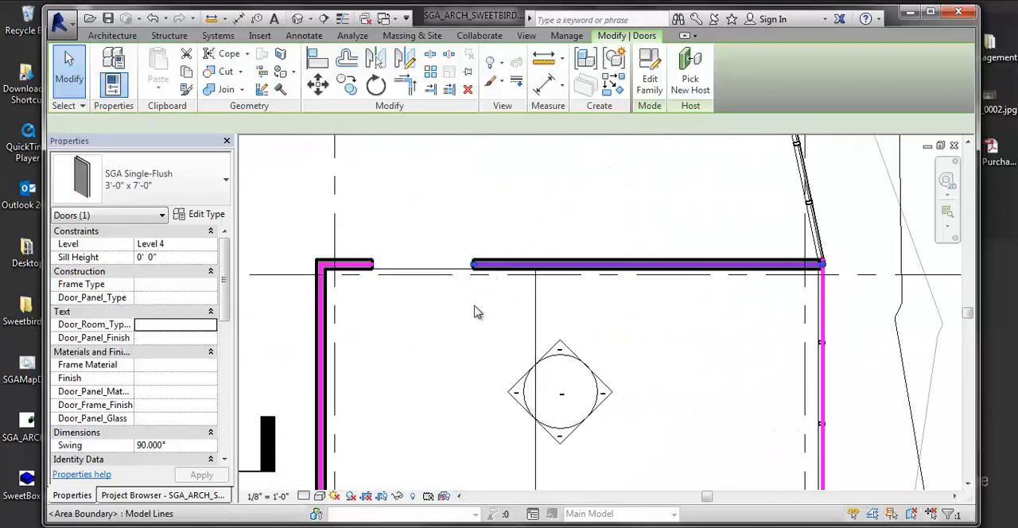
middle_click_drag(477, 312, 533, 313)
scroll(533, 313, "down", 2)
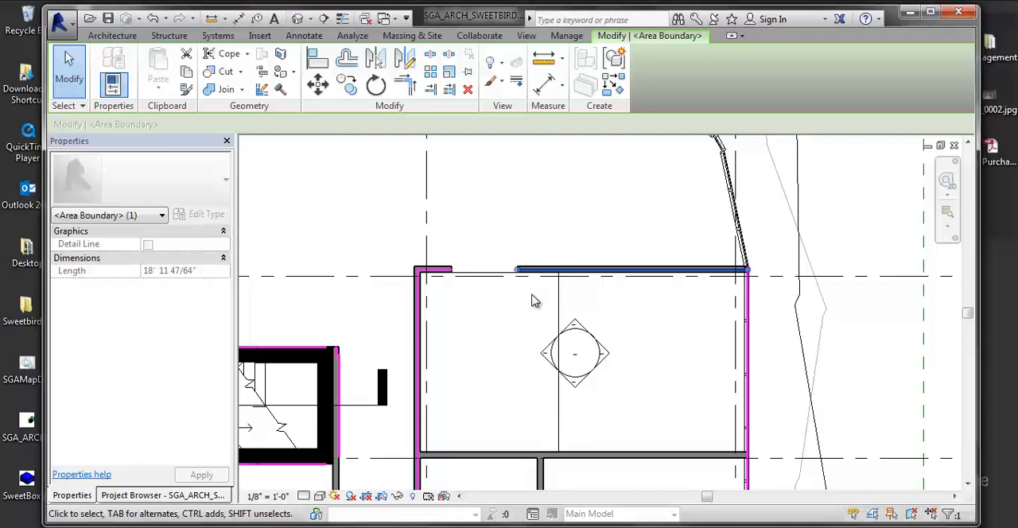
Step: Review the <Area Boundary> override under Lines and the Color Fill, Interior Fill and Reference subcategories of Areas in the visibility overrides
key("v")
key("v")
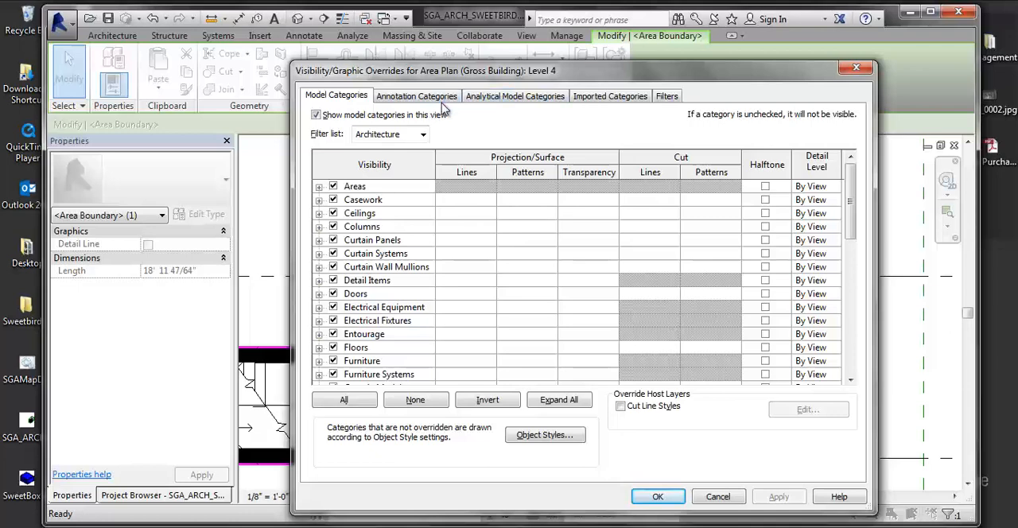
left_click(356, 348)
scroll(347, 350, "down", 3)
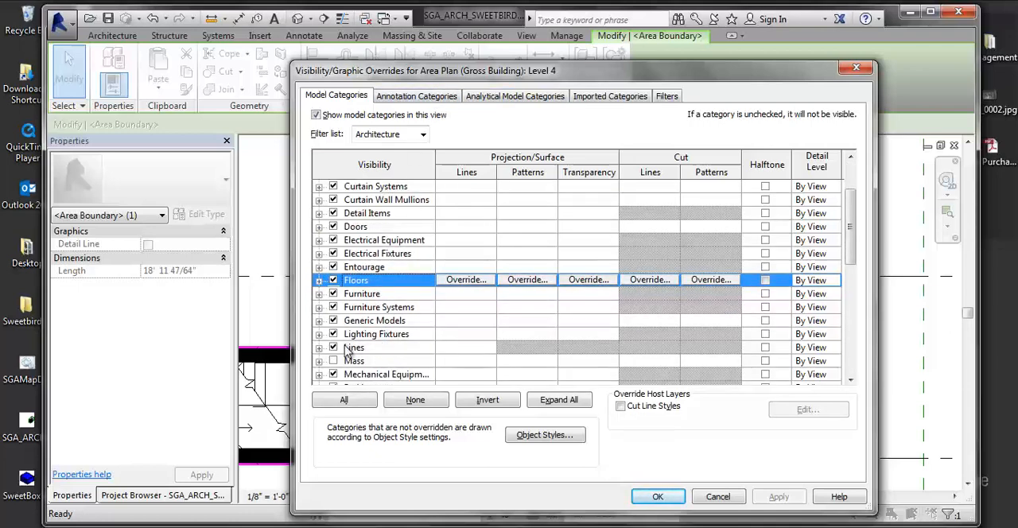
left_click(318, 348)
scroll(402, 334, "down", 15)
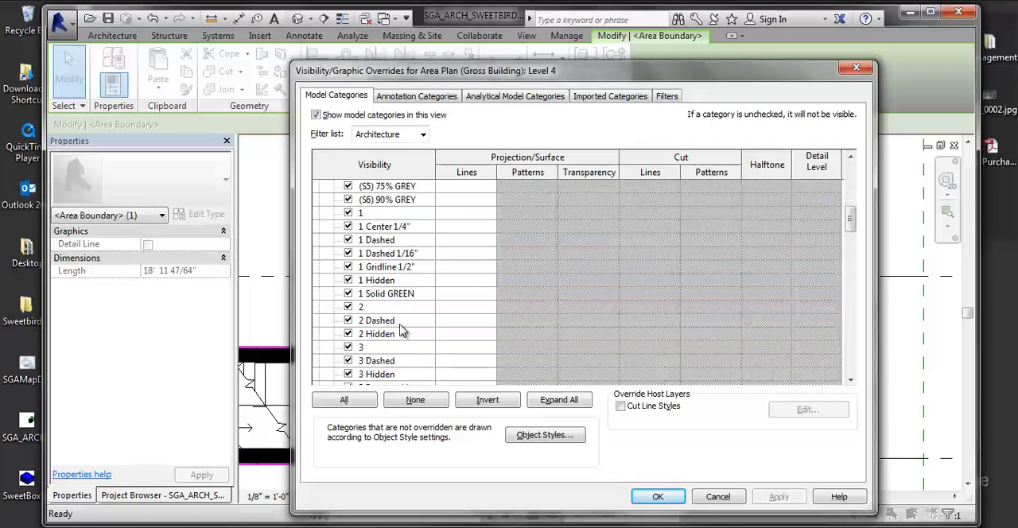
scroll(402, 318, "down", 7)
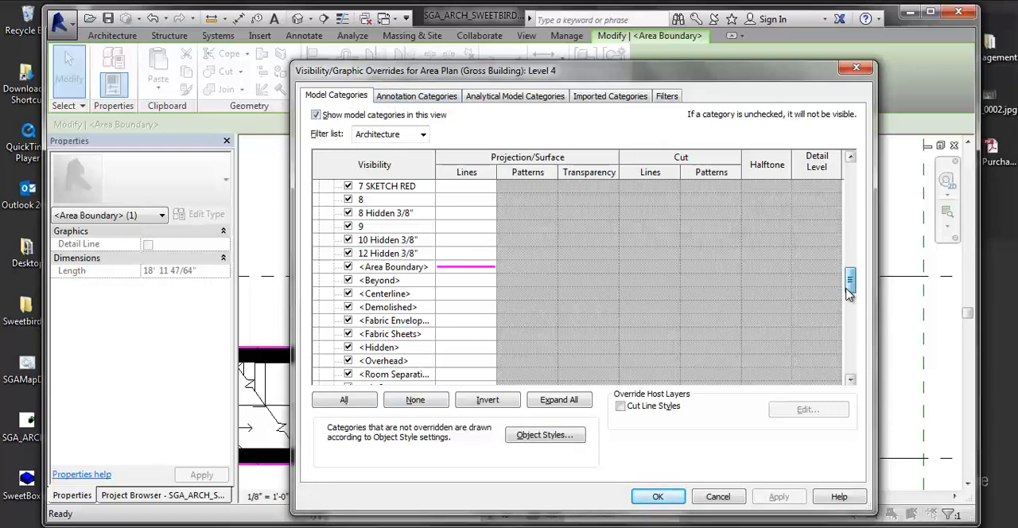
left_click_drag(849, 280, 849, 175)
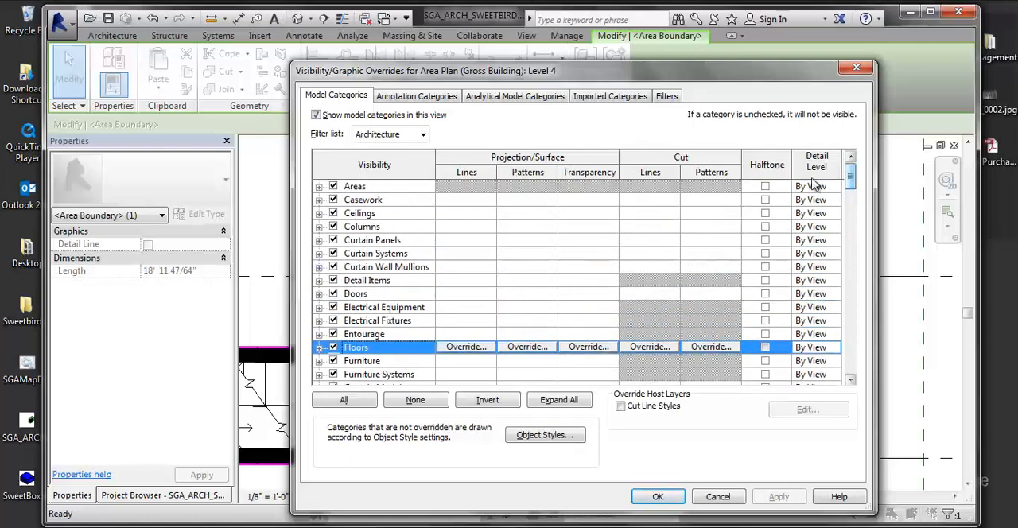
left_click(318, 188)
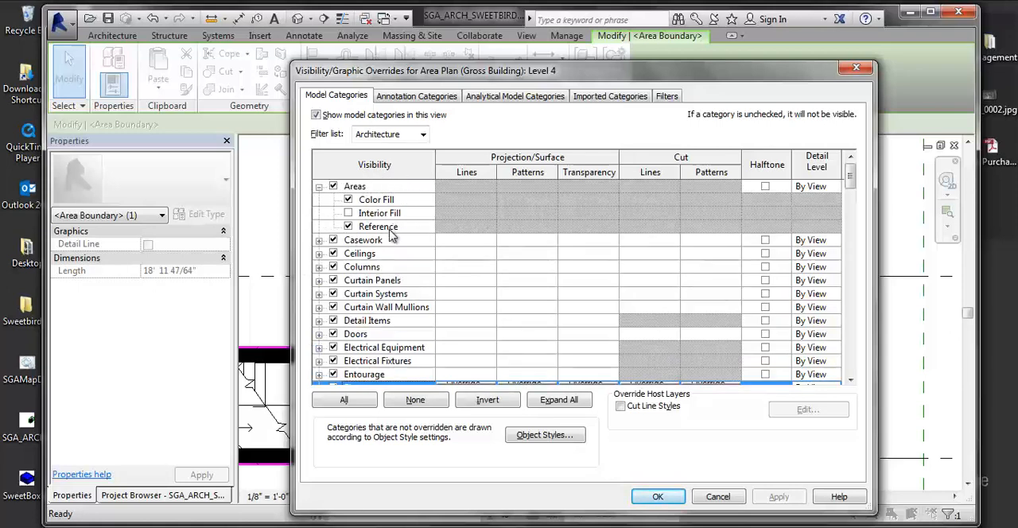
left_click(675, 497)
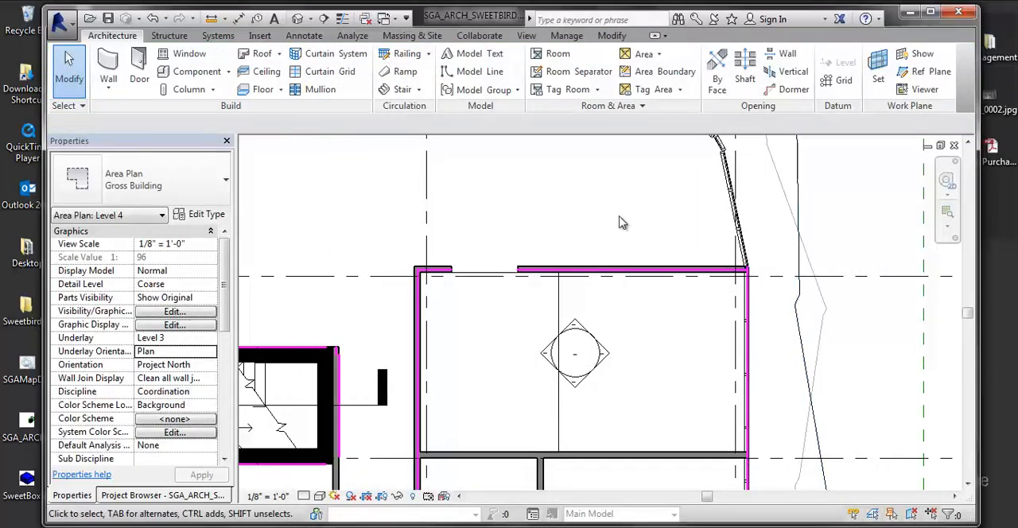
Step: Stretch the area boundary along the upper unit's end wall across the opening to meet the wall piece on its other side
scroll(639, 243, "down", 5)
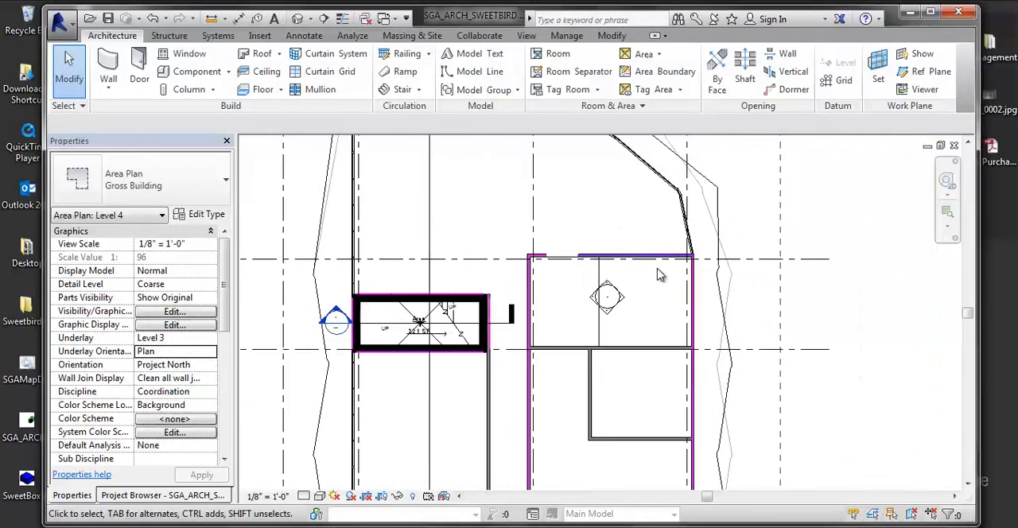
middle_click_drag(601, 254, 591, 276)
scroll(591, 276, "up", 6)
scroll(575, 285, "up", 3)
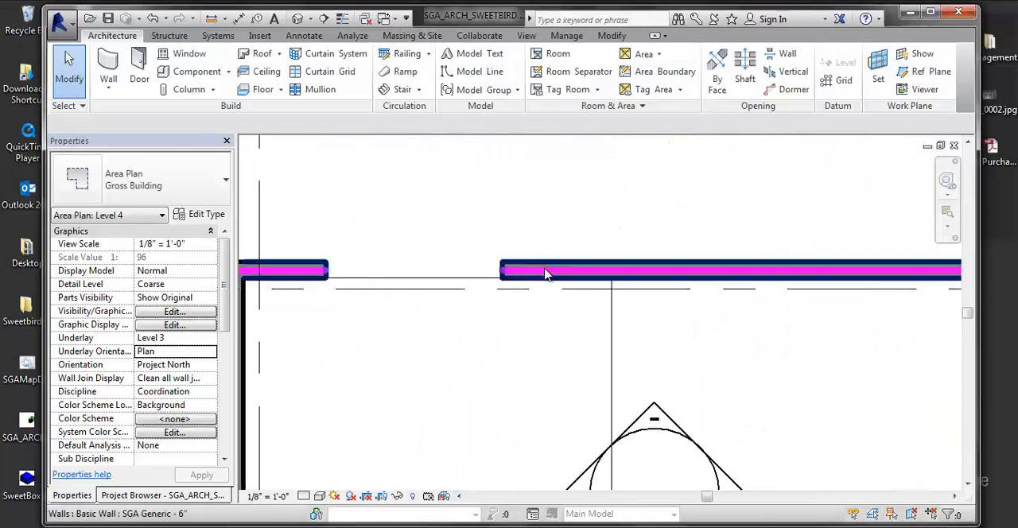
left_click(526, 273)
left_click_drag(501, 273, 327, 271)
left_click(404, 309)
scroll(408, 301, "down", 3)
middle_click_drag(409, 302, 403, 180)
scroll(508, 242, "down", 1)
middle_click_drag(508, 243, 564, 307)
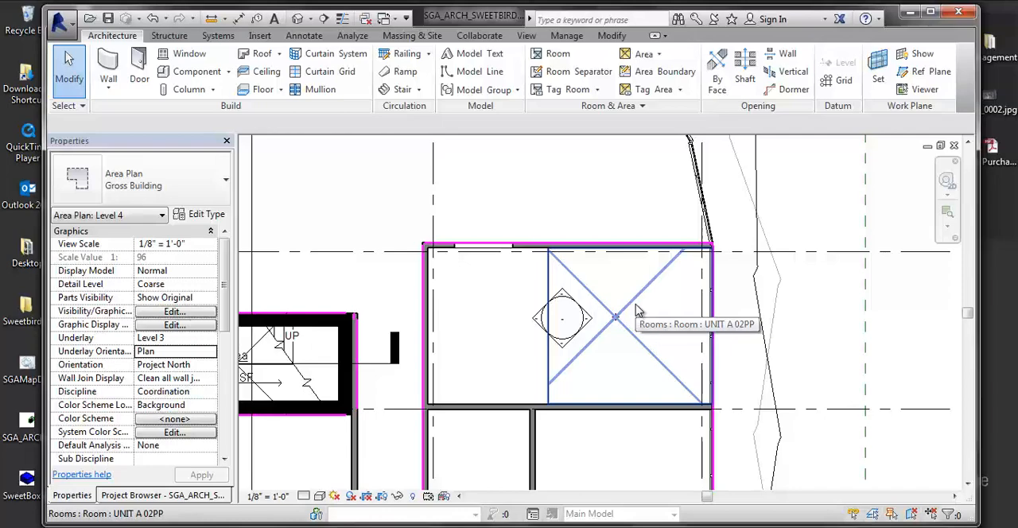
Step: Place an area boundary by picking the short wall at the upper stair core's corner, with Apply Area Rules on
left_click(660, 72)
scroll(490, 325, "up", 1)
middle_click_drag(488, 323, 597, 342)
scroll(515, 344, "down", 2)
middle_click_drag(516, 344, 606, 384)
scroll(496, 227, "up", 1)
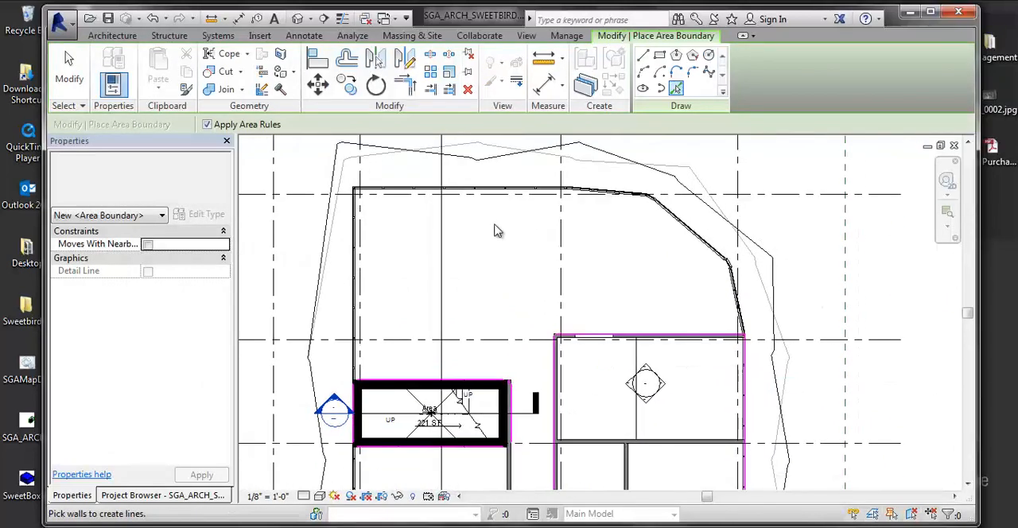
scroll(487, 329, "up", 2)
scroll(531, 306, "up", 2)
scroll(527, 340, "up", 2)
scroll(529, 342, "up", 4)
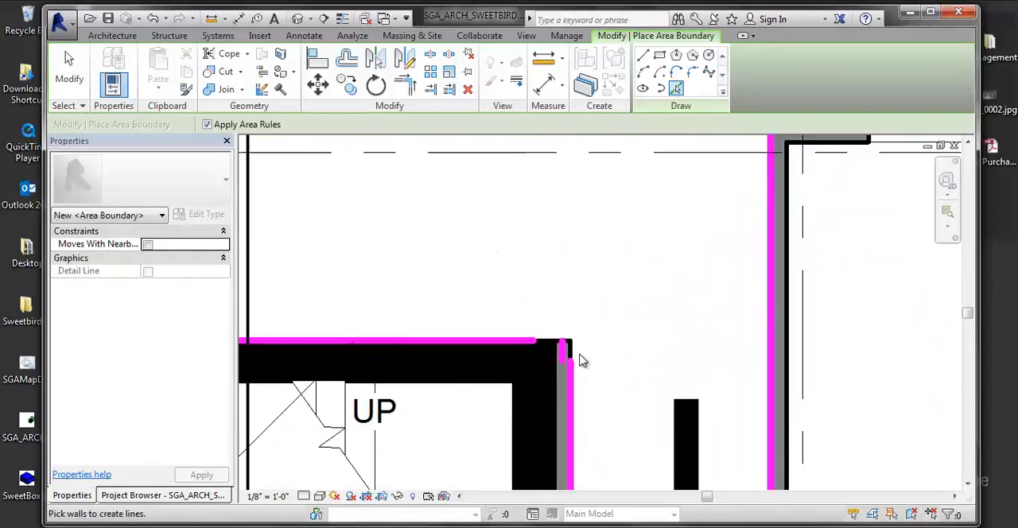
left_click(565, 350)
scroll(566, 370, "up", 1)
key("Escape")
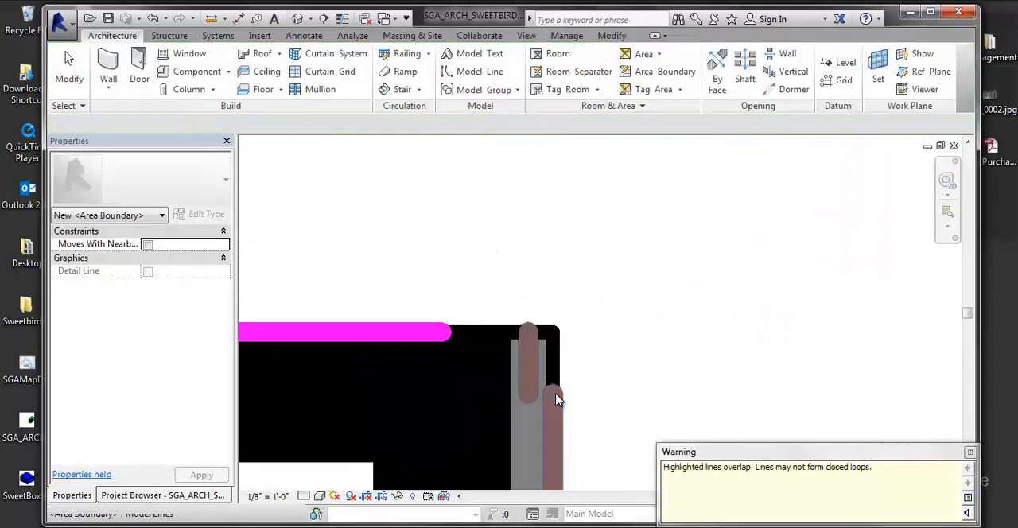
Step: Stretch the end of the area boundary on the stair core's upper wall past the outer face of the adjoining corner wall
left_click(434, 332)
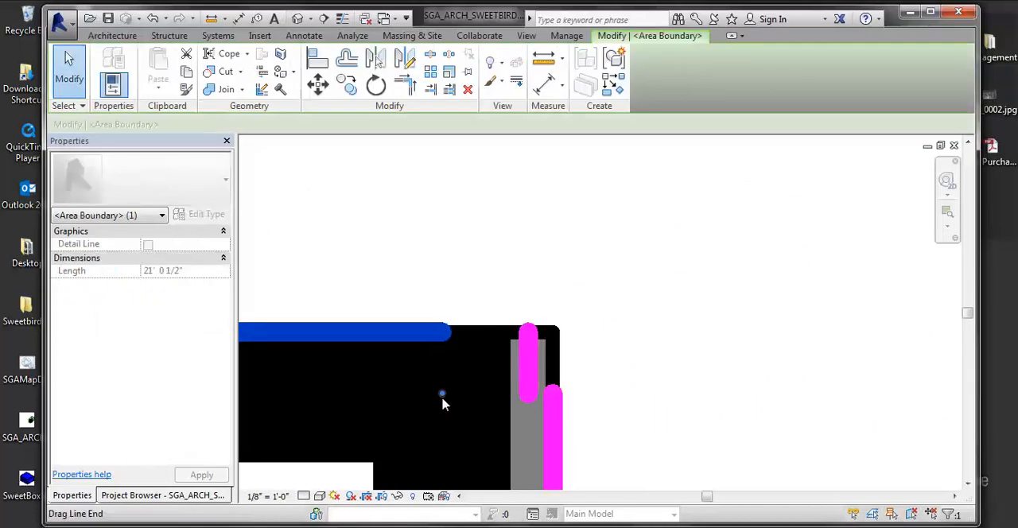
left_click_drag(443, 394, 613, 397)
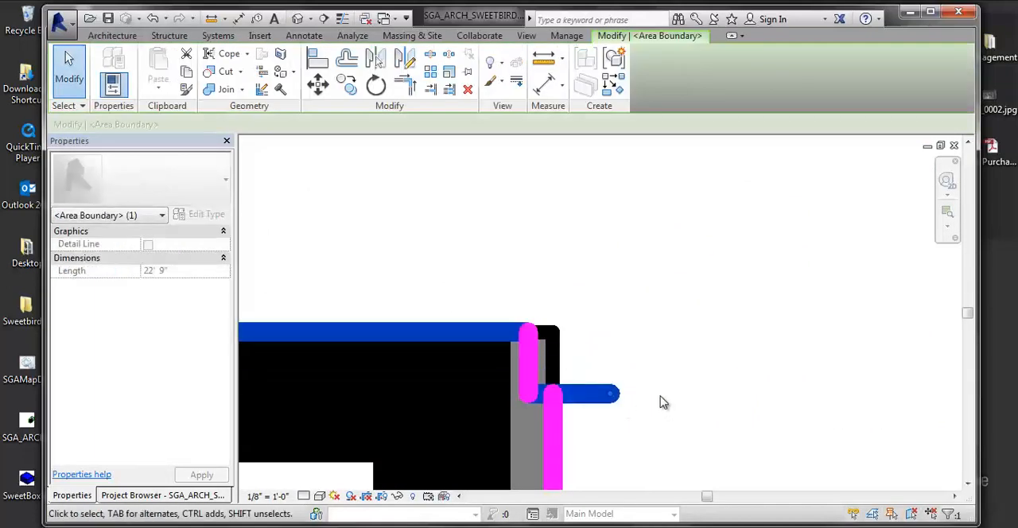
key("Escape")
middle_click_drag(660, 348, 649, 272)
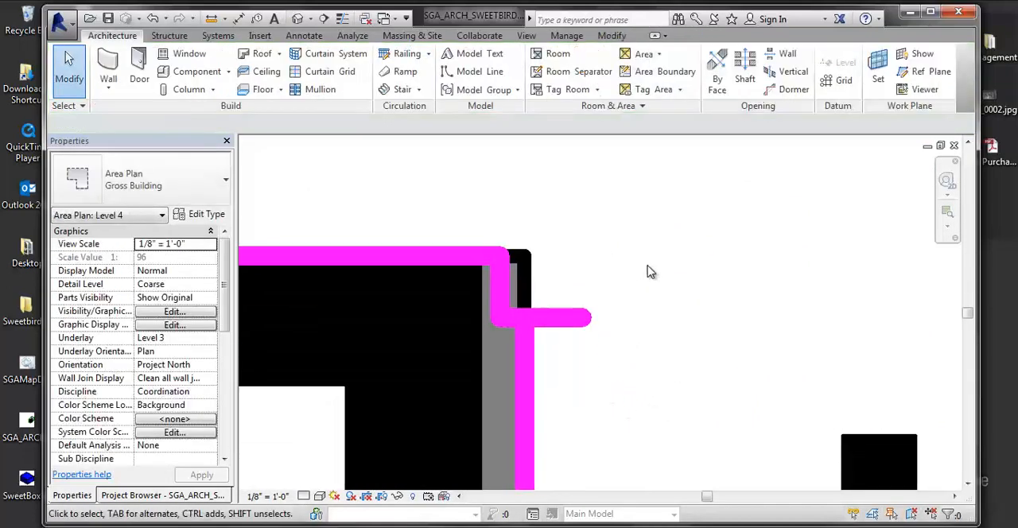
Step: Display thin lines, select the stretched area boundary and examine how it jogs at the stair core's corner
left_click(550, 321)
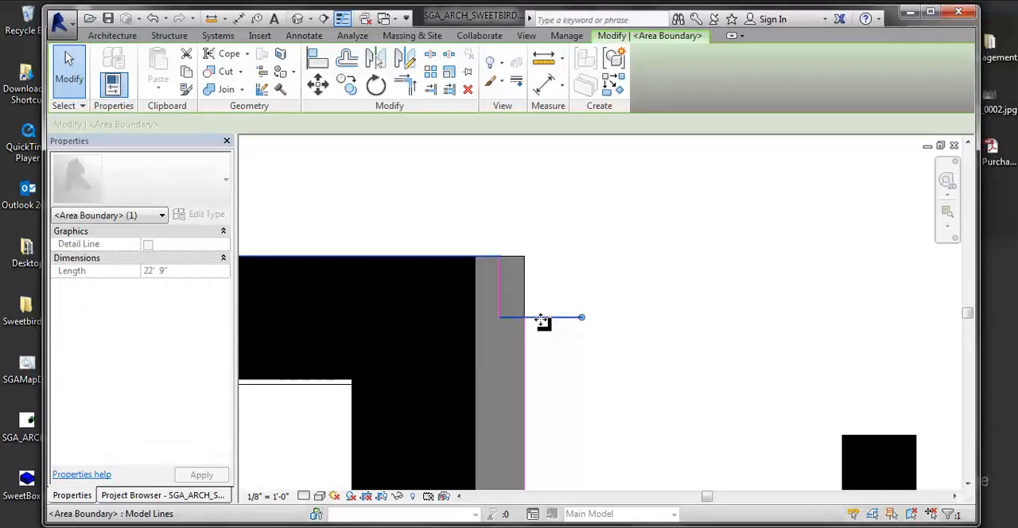
left_click_drag(543, 279, 545, 263)
left_click(657, 338)
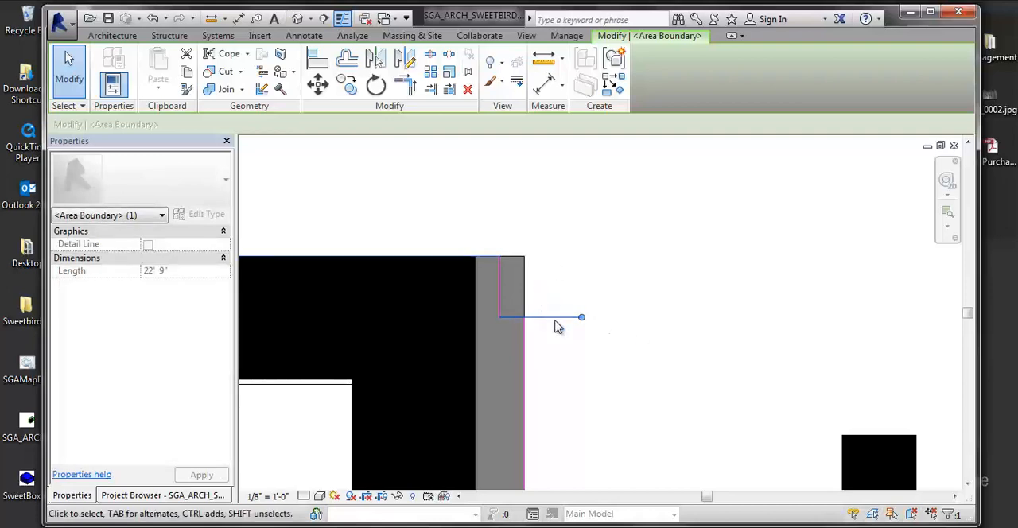
Step: Select the vertical area boundary at the upper stair core's corner and examine where it ends against the stretched horizontal boundary
left_click(502, 293)
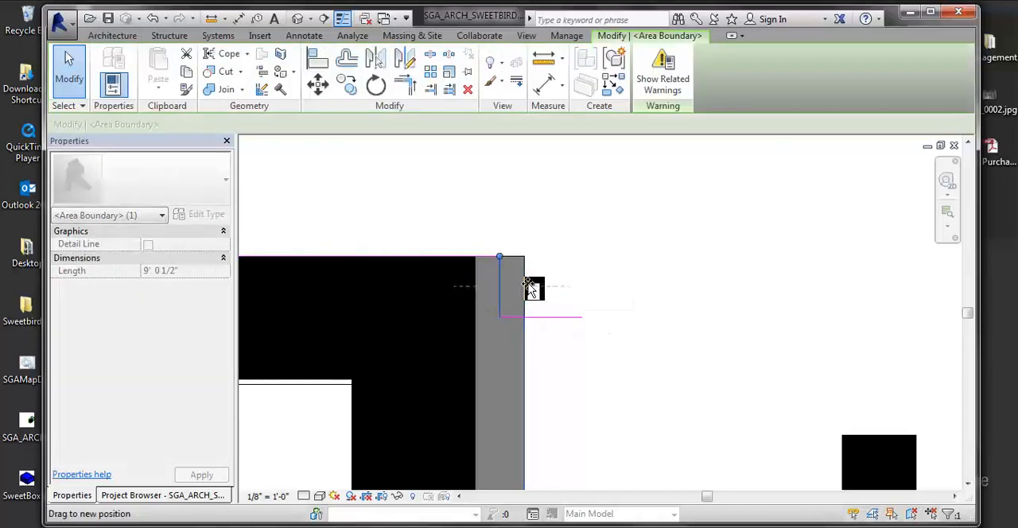
left_click(660, 324)
scroll(521, 286, "up", 1)
scroll(557, 316, "down", 5)
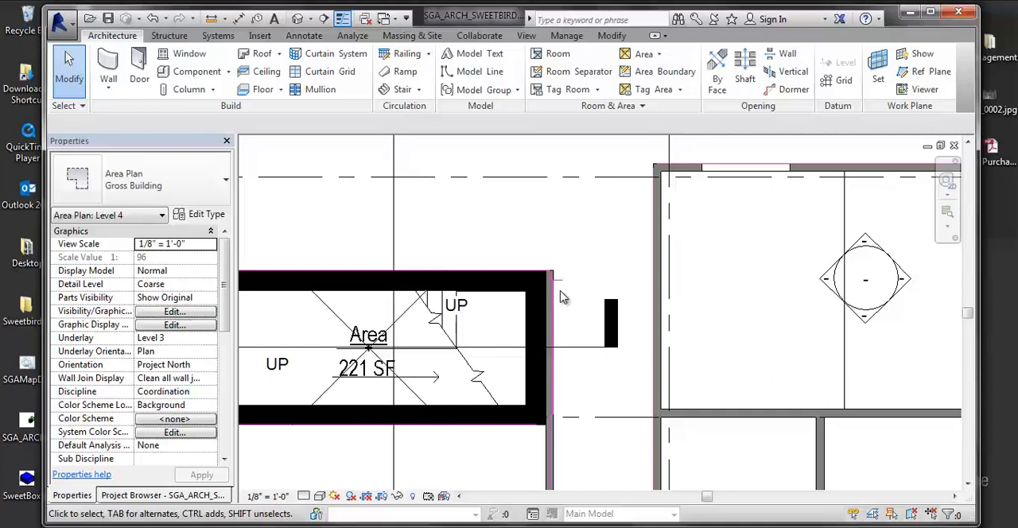
Step: Try to move the area boundary on the upper unit's end wall where it meets the curtain wall mullion
scroll(844, 332, "down", 3)
middle_click_drag(852, 367, 793, 366)
scroll(795, 365, "down", 3)
scroll(942, 358, "up", 4)
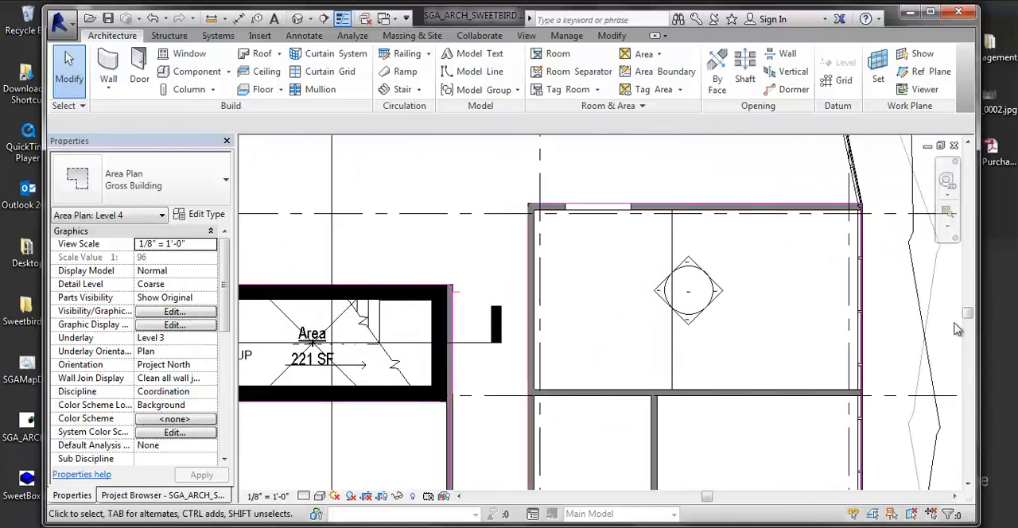
scroll(935, 274, "up", 6)
scroll(738, 330, "up", 5)
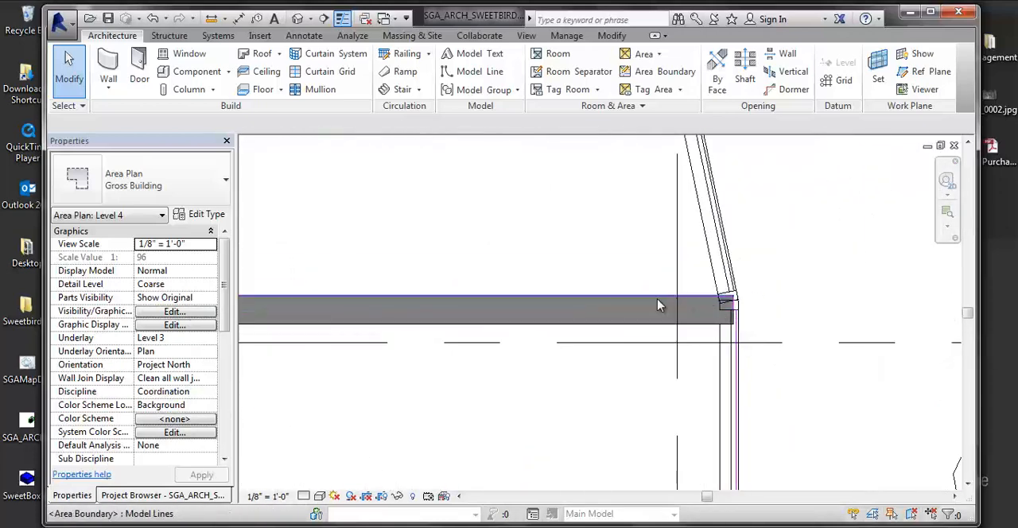
left_click(644, 294)
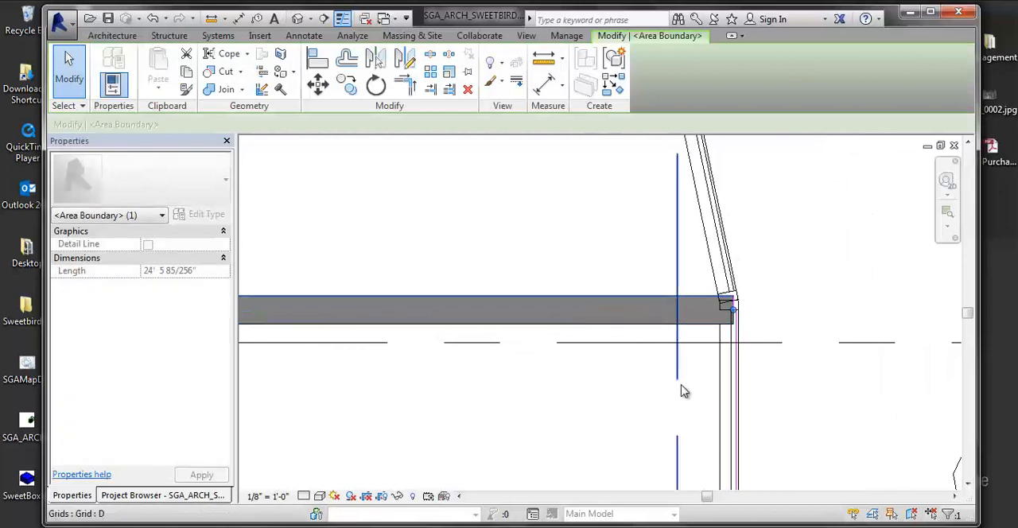
left_click(641, 378)
scroll(671, 334, "up", 3)
left_click(711, 249)
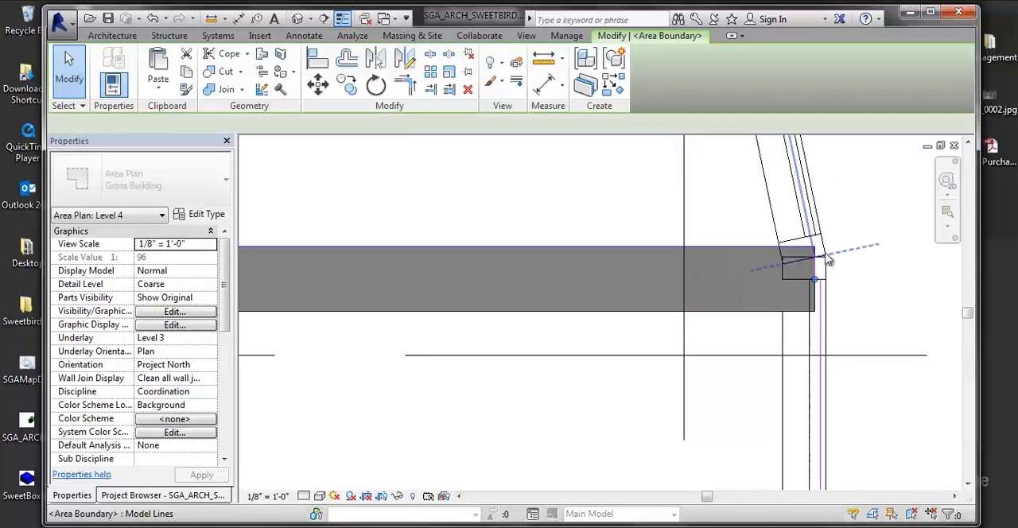
key("m")
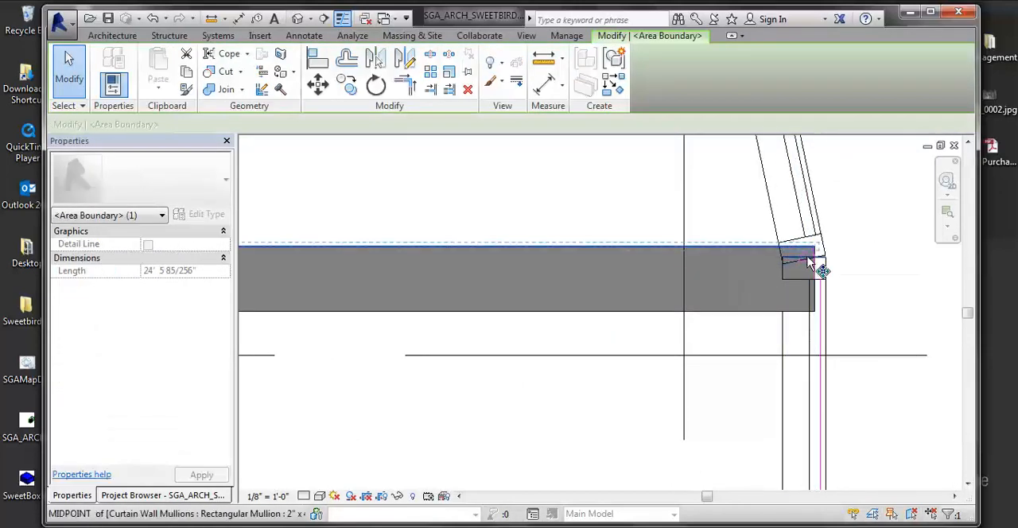
key("v")
left_click(827, 250)
left_click(813, 281)
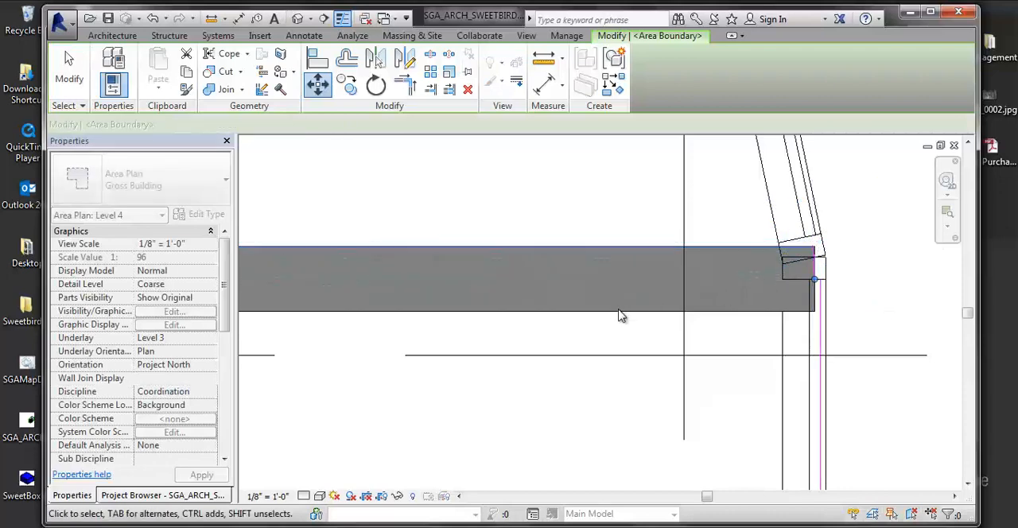
scroll(627, 320, "down", 2)
left_click(766, 316)
Step: Select the long area boundary along the upper unit's curtain wall and examine how it meets the end-wall boundary at the corner
scroll(705, 306, "up", 2)
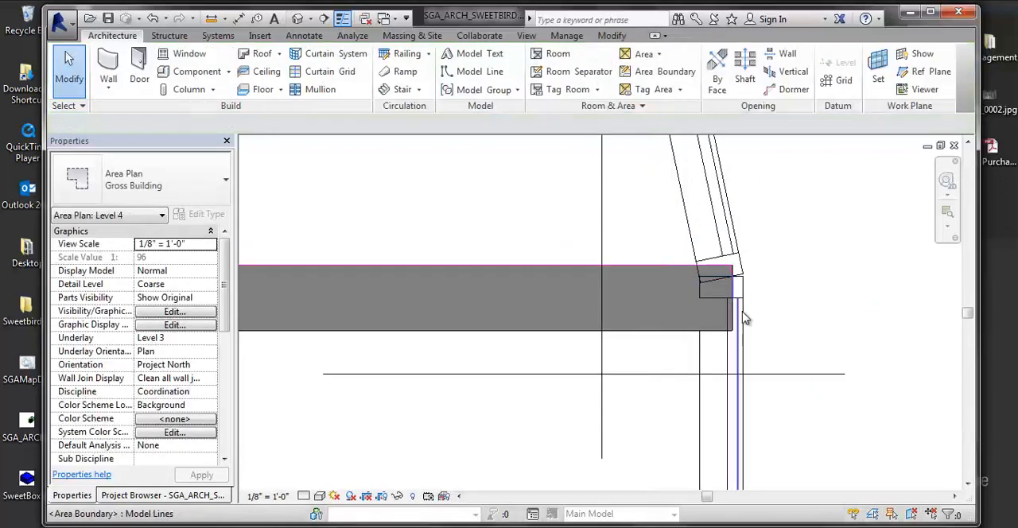
left_click(741, 321)
scroll(731, 298, "up", 2)
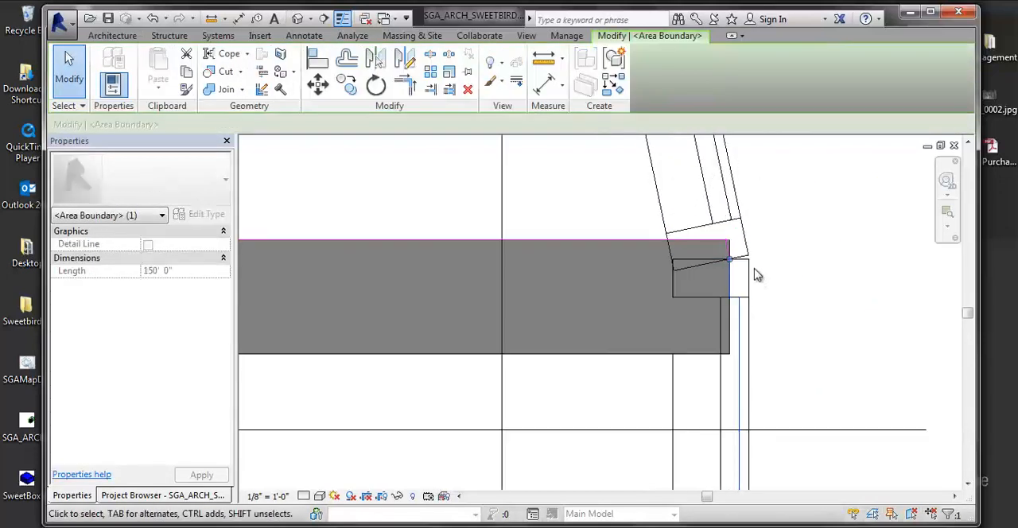
scroll(757, 275, "up", 2)
scroll(697, 286, "down", 5)
middle_click_drag(693, 289, 804, 398)
scroll(580, 326, "down", 4)
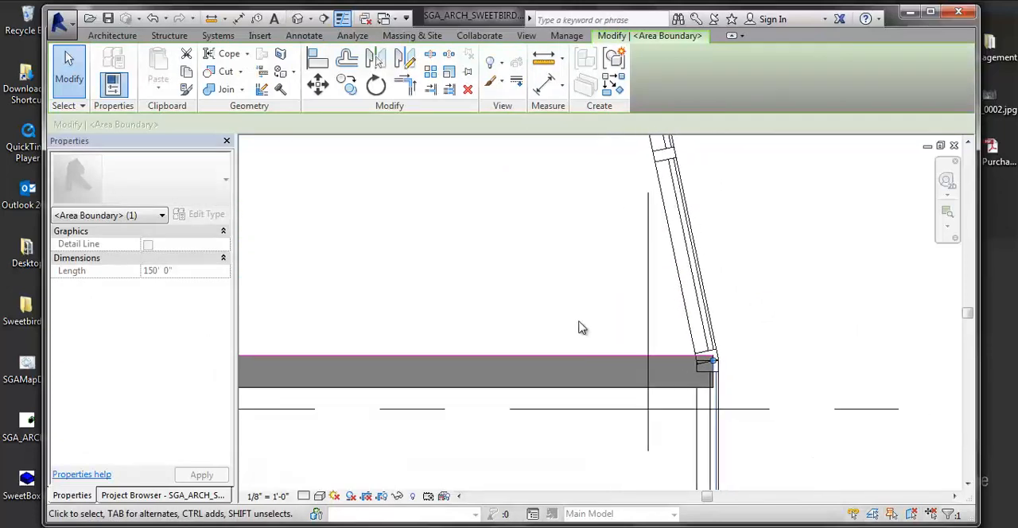
scroll(499, 450, "down", 3)
middle_click_drag(647, 379, 733, 174)
scroll(716, 302, "down", 2)
scroll(496, 359, "down", 1)
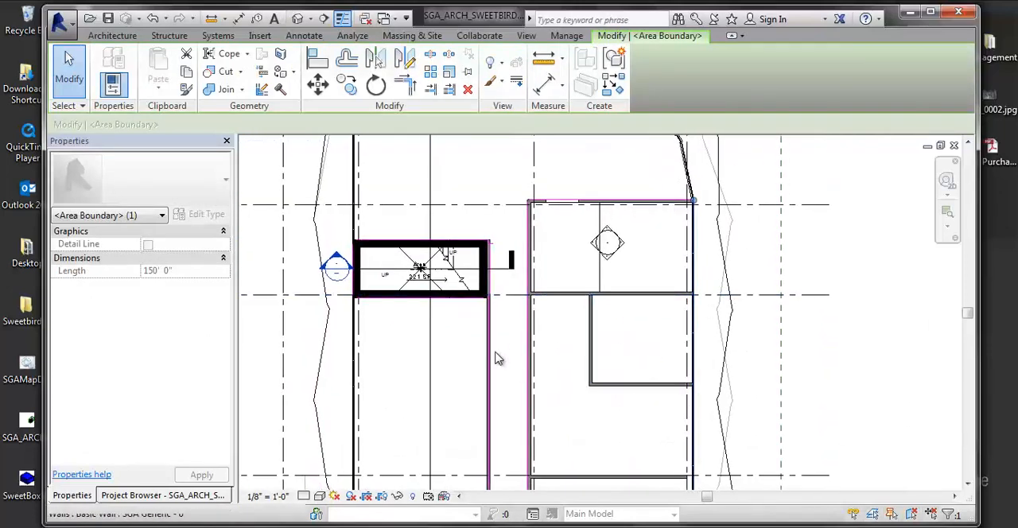
key("Escape")
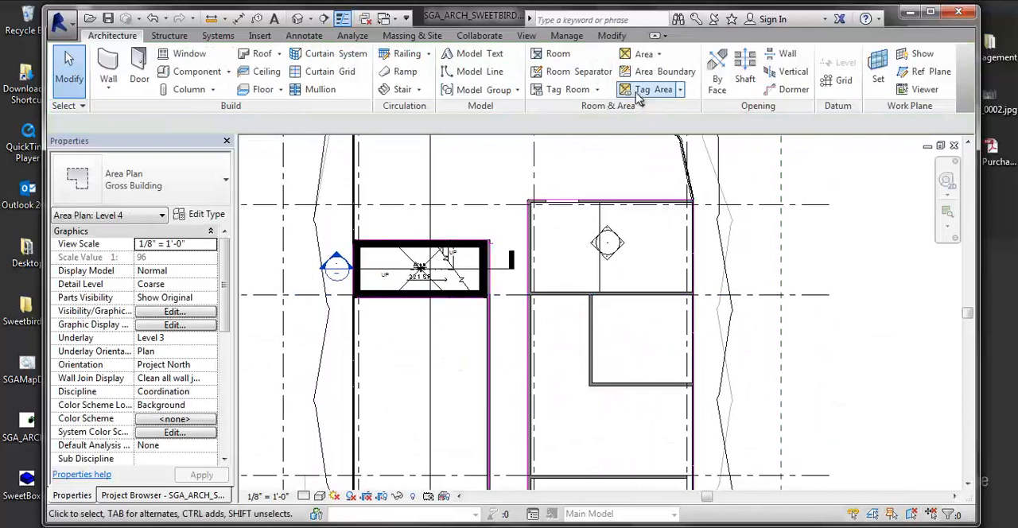
Step: Start the Tag Area command and examine the whole Level 4 plan for the regions recognised as enclosed areas
left_click(683, 92)
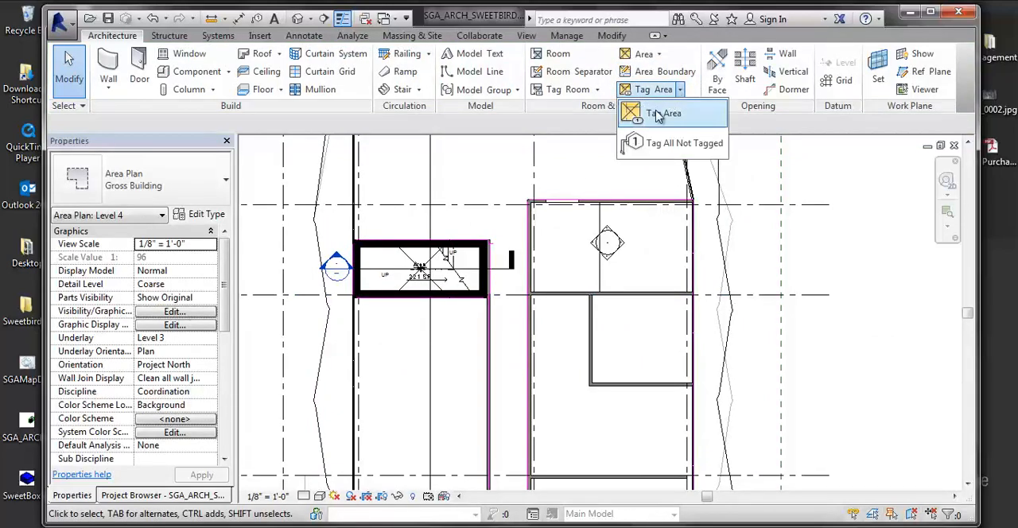
left_click(657, 107)
middle_click_drag(607, 362, 634, 137)
scroll(635, 137, "down", 2)
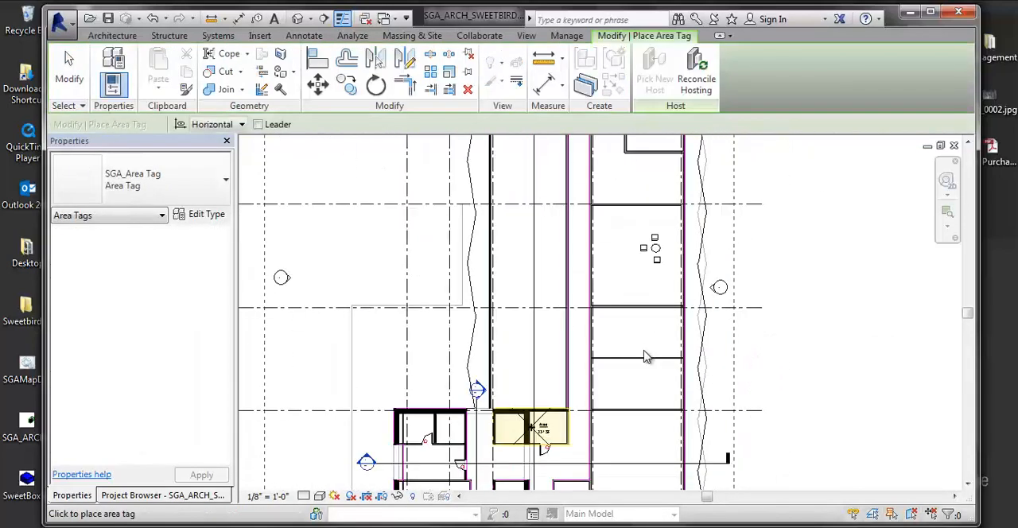
middle_click_drag(648, 358, 486, 148)
scroll(527, 245, "down", 2)
middle_click_drag(527, 245, 617, 356)
scroll(510, 377, "up", 3)
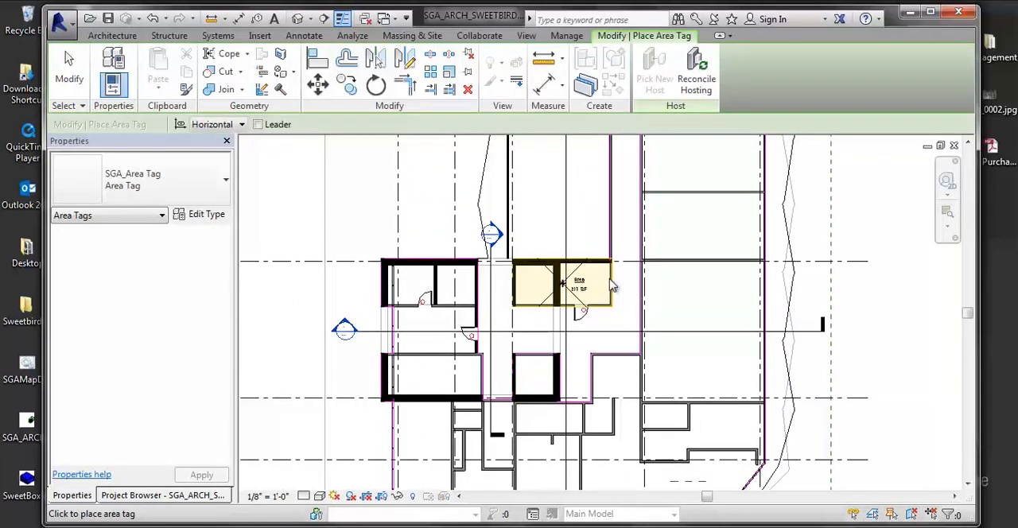
scroll(611, 285, "down", 5)
middle_click_drag(697, 365, 549, 446)
scroll(552, 378, "down", 3)
middle_click_drag(552, 307, 569, 347)
scroll(521, 254, "up", 5)
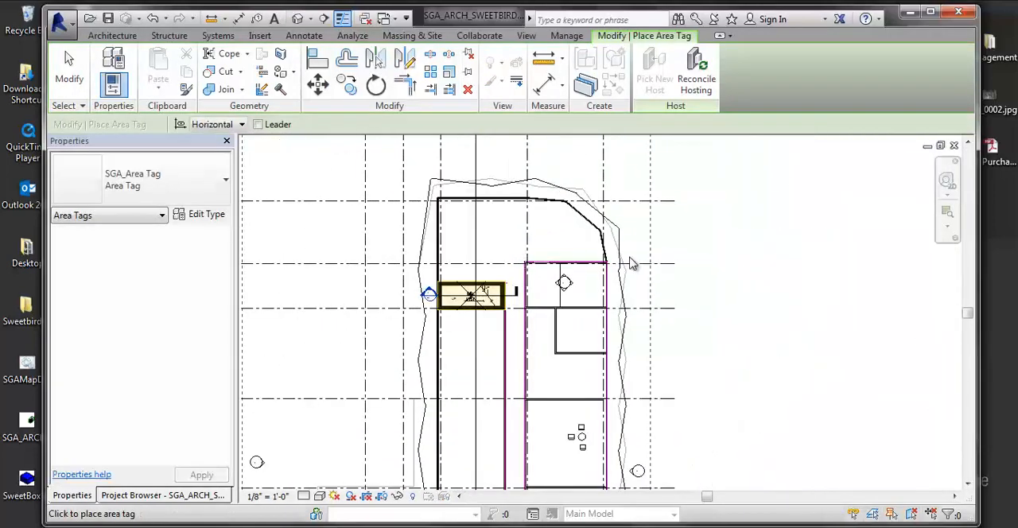
scroll(630, 264, "down", 2)
middle_click_drag(618, 439, 623, 250)
scroll(629, 316, "up", 1)
middle_click_drag(570, 430, 656, 417)
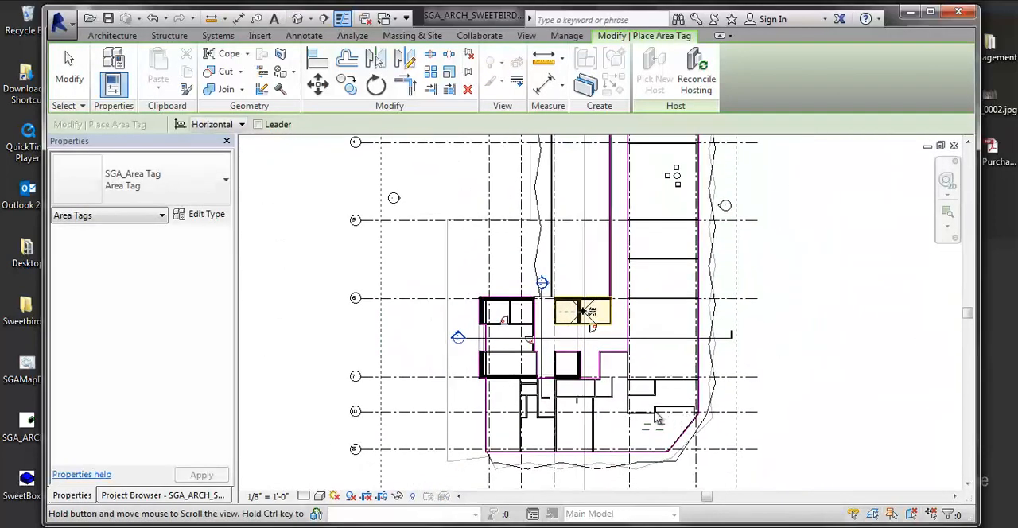
scroll(576, 407, "up", 3)
key("Escape")
Step: Turn off the thin lines display at the lower cores, beside the outer concrete wall facing the corridor's curtain wall
scroll(418, 328, "up", 3)
middle_click_drag(421, 210, 428, 256)
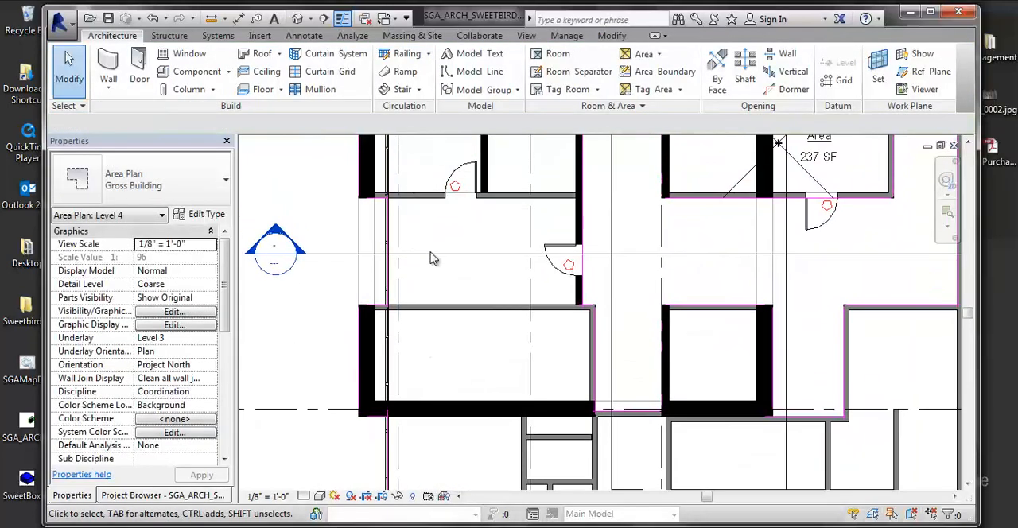
middle_click_drag(452, 172, 436, 289)
key("l")
scroll(333, 313, "up", 7)
Step: Try to stretch the short area boundary at the outer core wall's end past the wall's outer face
left_click(411, 306)
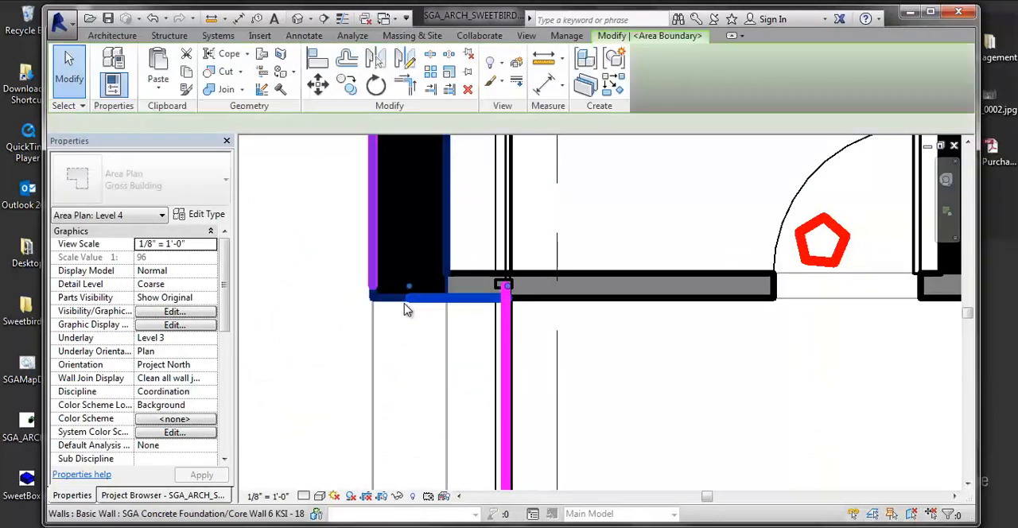
left_click_drag(409, 296, 254, 268)
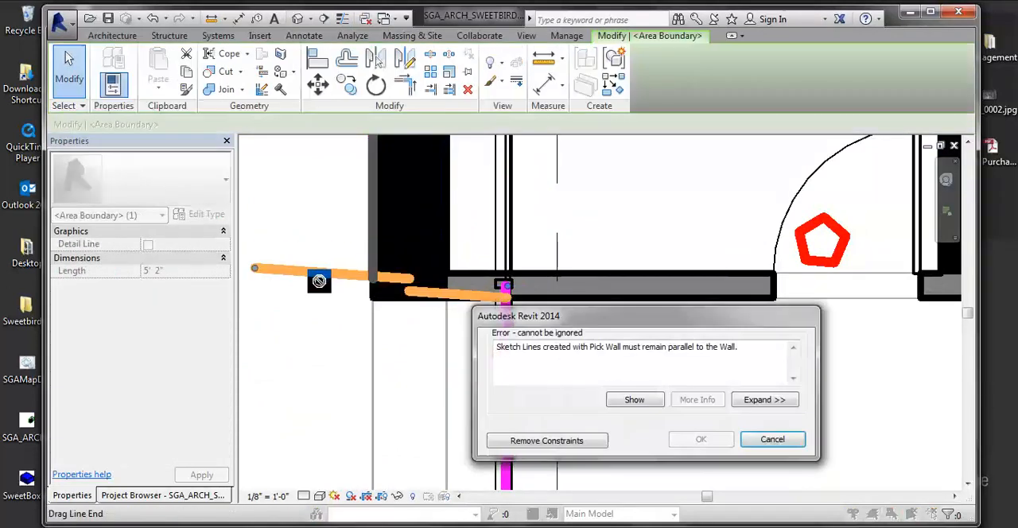
left_click(769, 447)
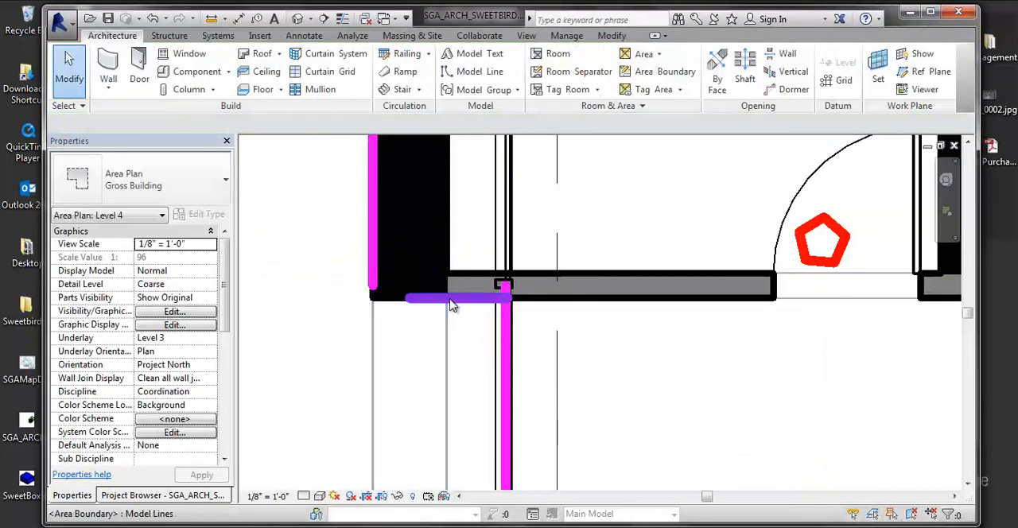
left_click(424, 297)
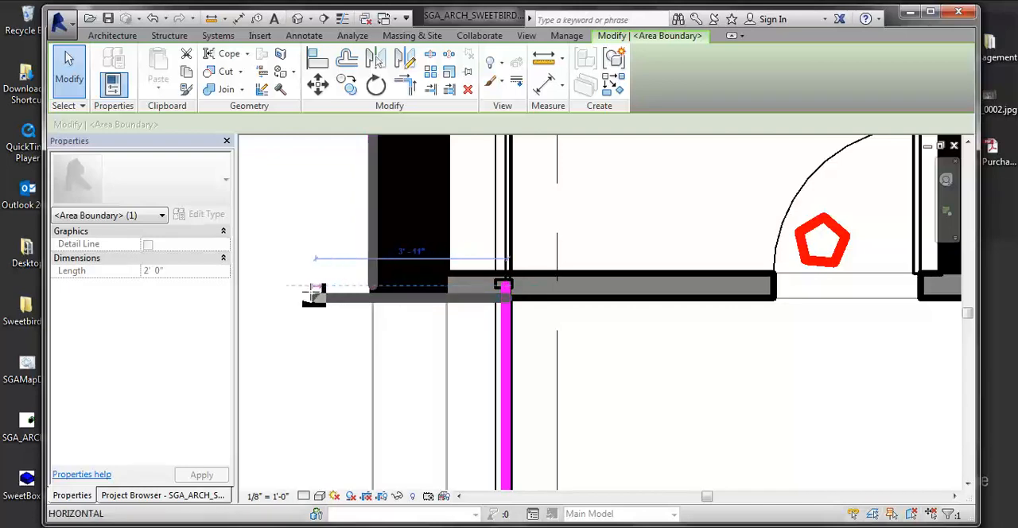
left_click_drag(314, 292, 304, 292)
left_click(758, 447)
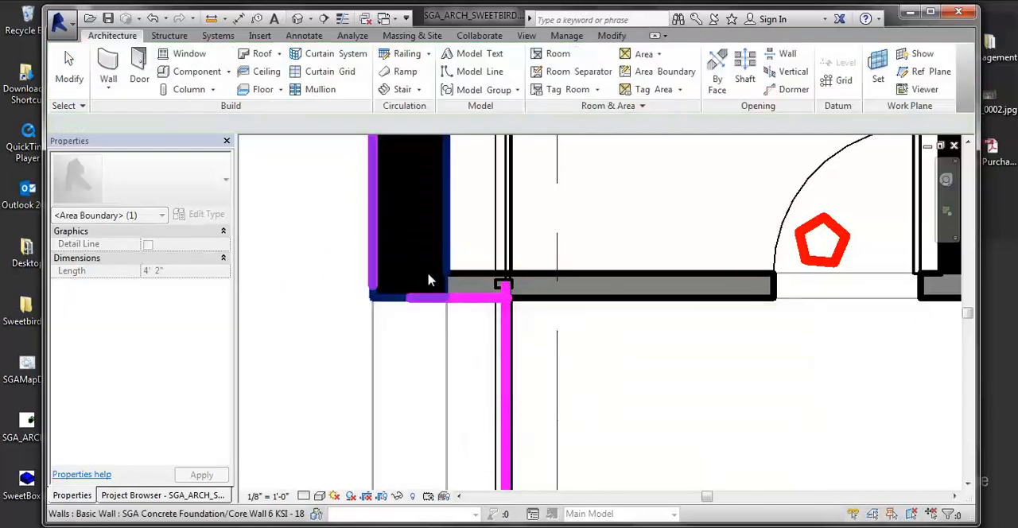
Step: Stretch the horizontal and vertical area boundaries at the outer core wall's end past each other, beyond the wall's outer and end faces
left_click(411, 288)
left_click_drag(412, 288, 327, 287)
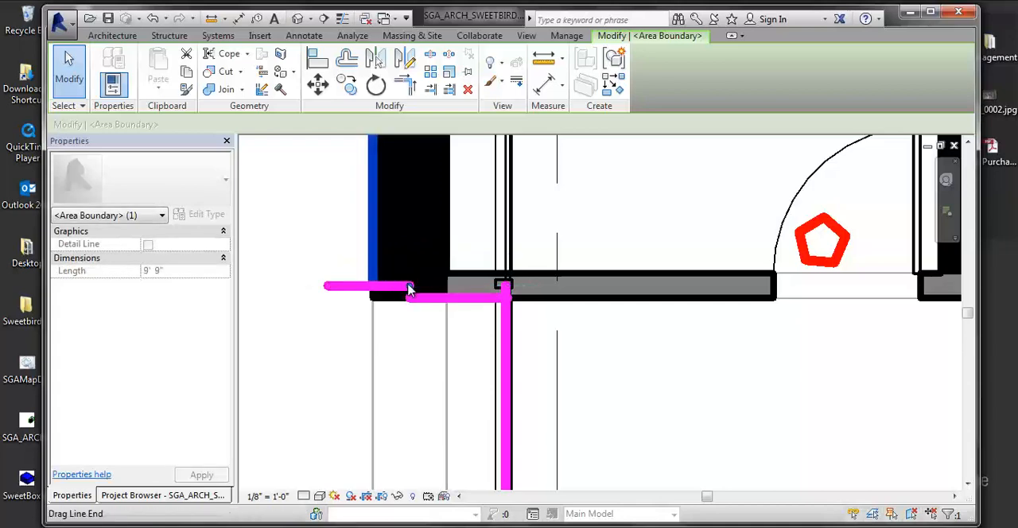
left_click_drag(409, 287, 411, 368)
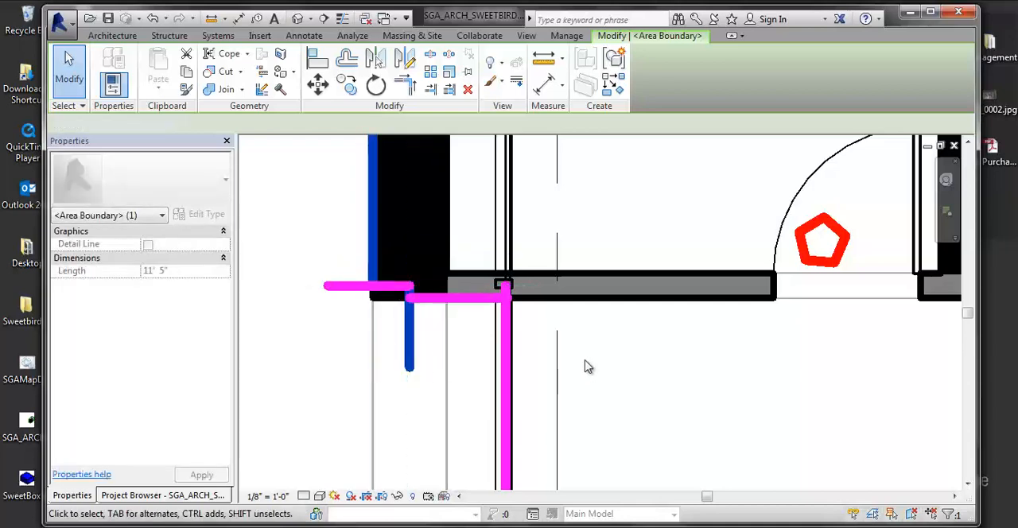
left_click(587, 365)
Step: Stretch the horizontal and vertical area boundaries past each other at the facing core wall's corner, across the corridor opening
scroll(541, 343, "down", 2)
middle_click_drag(539, 341, 434, 317)
scroll(556, 330, "down", 2)
middle_click_drag(650, 342, 434, 327)
scroll(585, 327, "down", 3)
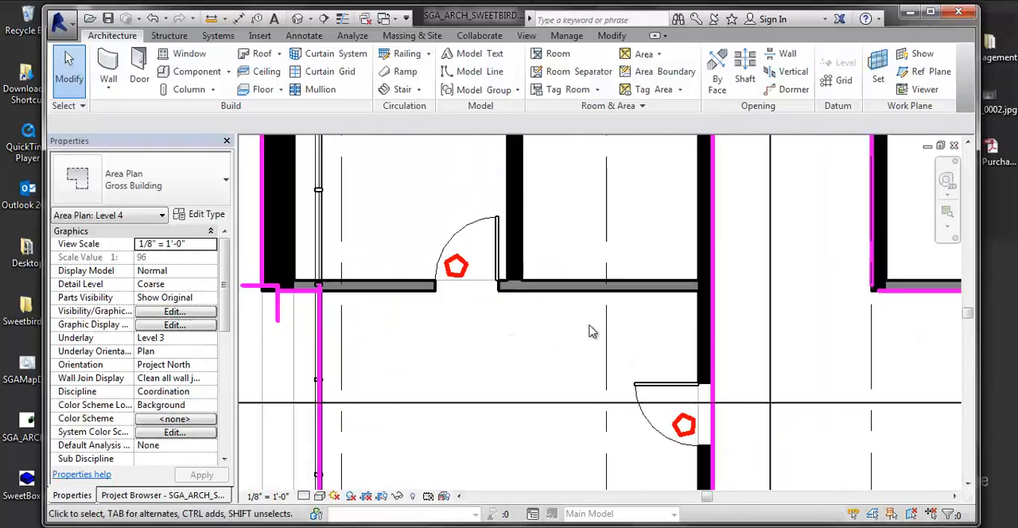
scroll(590, 332, "down", 4)
middle_click_drag(565, 334, 550, 245)
scroll(471, 343, "up", 1)
scroll(427, 350, "up", 1)
scroll(326, 358, "up", 1)
middle_click_drag(314, 365, 325, 357)
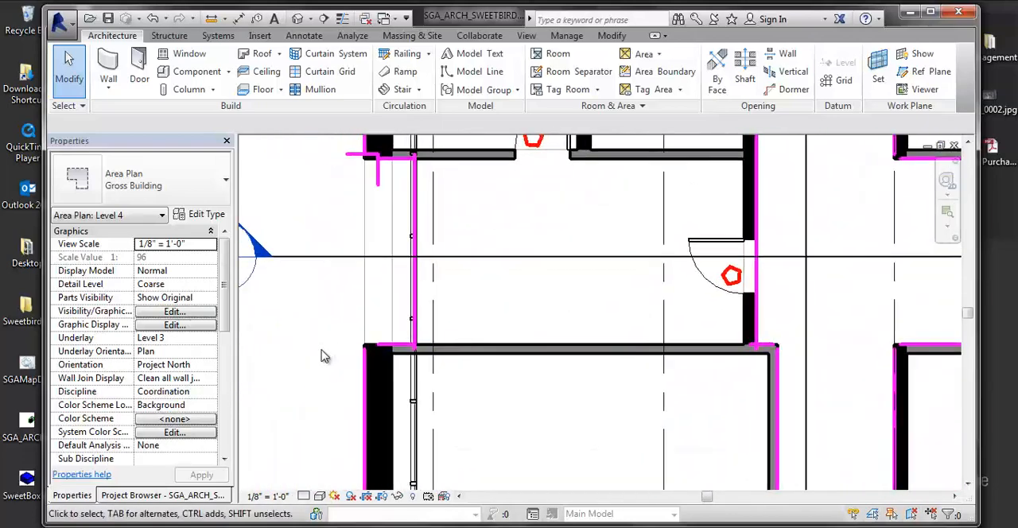
scroll(324, 356, "up", 3)
left_click(442, 342)
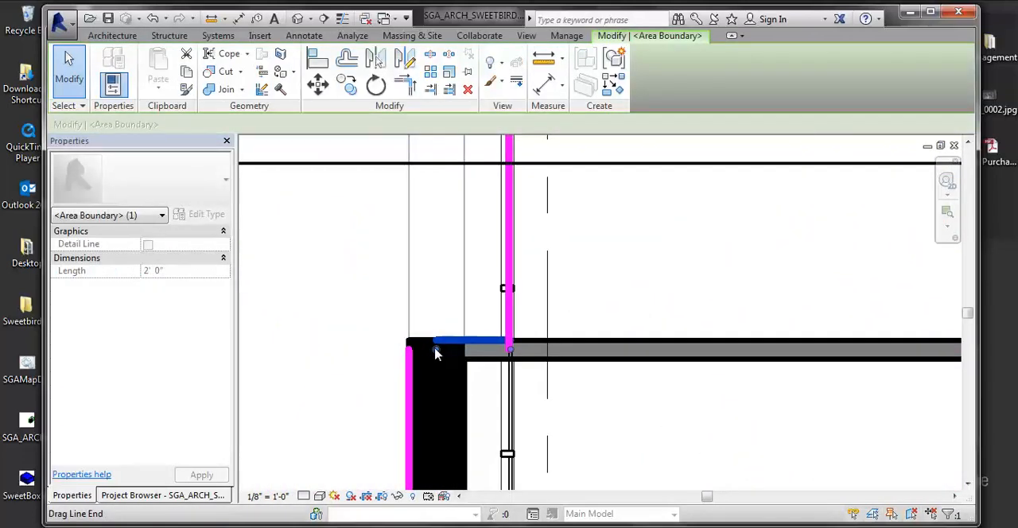
left_click_drag(436, 353, 366, 350)
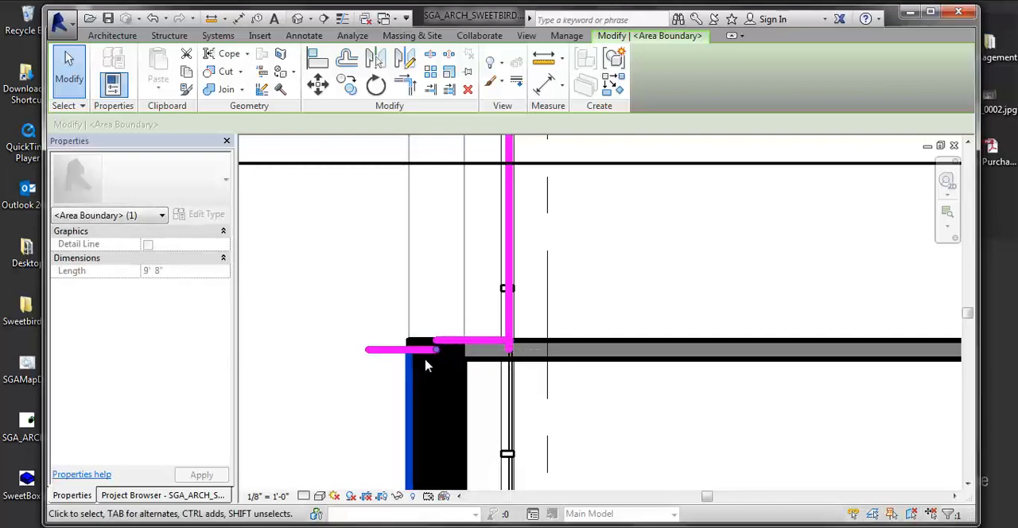
left_click_drag(435, 350, 437, 305)
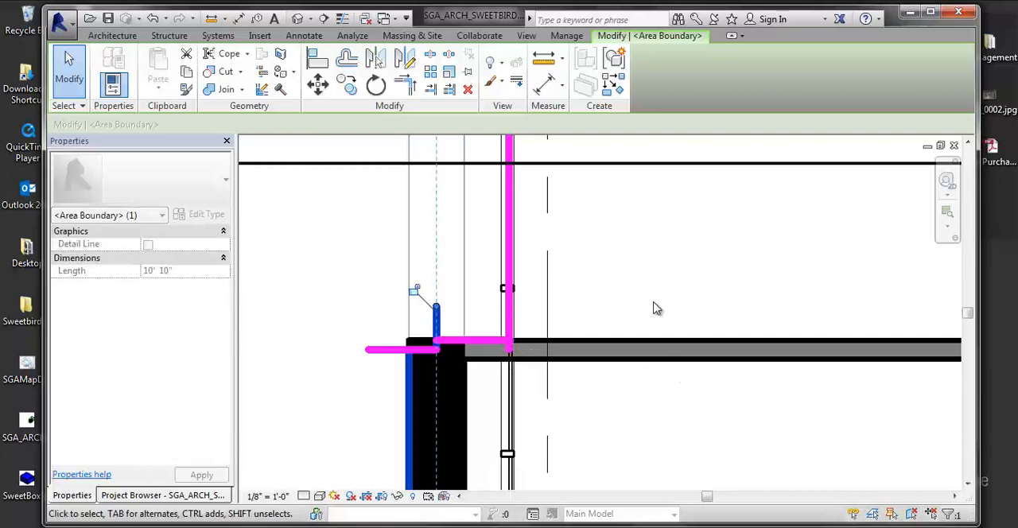
left_click(662, 300)
Step: Examine the area boundaries around the cores and along the row of units up to the upper unit's curtain wall corner
middle_click_drag(692, 290, 392, 292)
scroll(392, 291, "down", 3)
scroll(517, 299, "down", 1)
middle_click_drag(517, 299, 477, 302)
scroll(513, 309, "down", 3)
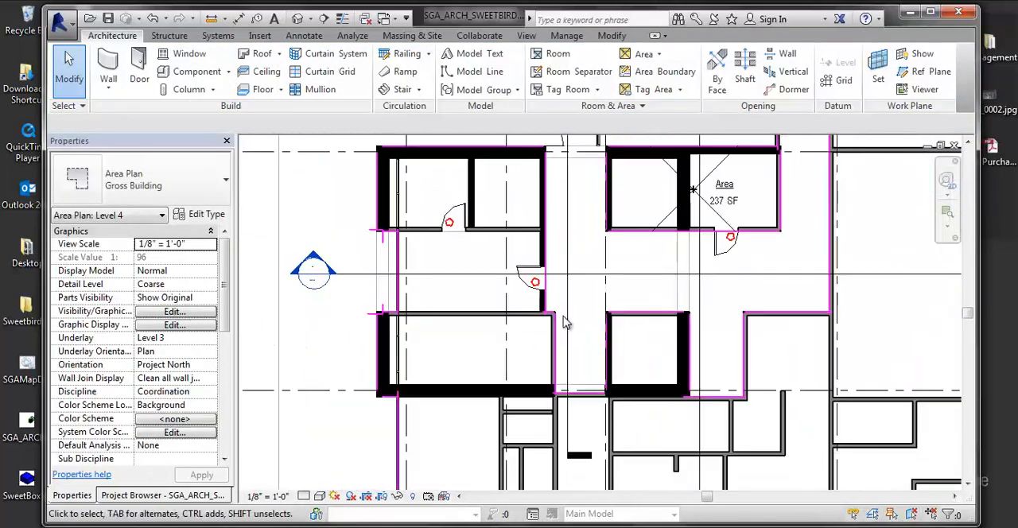
scroll(565, 324, "up", 1)
middle_click_drag(567, 327, 482, 366)
scroll(568, 290, "down", 4)
middle_click_drag(531, 343, 643, 275)
middle_click_drag(617, 335, 541, 333)
scroll(579, 304, "down", 3)
middle_click_drag(644, 266, 526, 306)
scroll(560, 452, "up", 1)
scroll(519, 406, "up", 3)
middle_click_drag(636, 208, 599, 399)
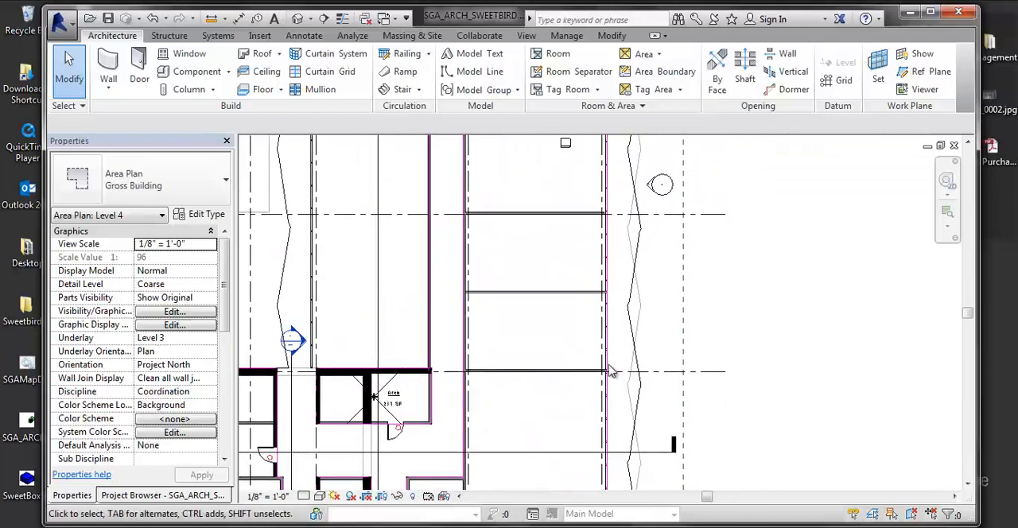
middle_click_drag(642, 269, 637, 353)
middle_click_drag(605, 175, 578, 300)
middle_click_drag(581, 249, 592, 302)
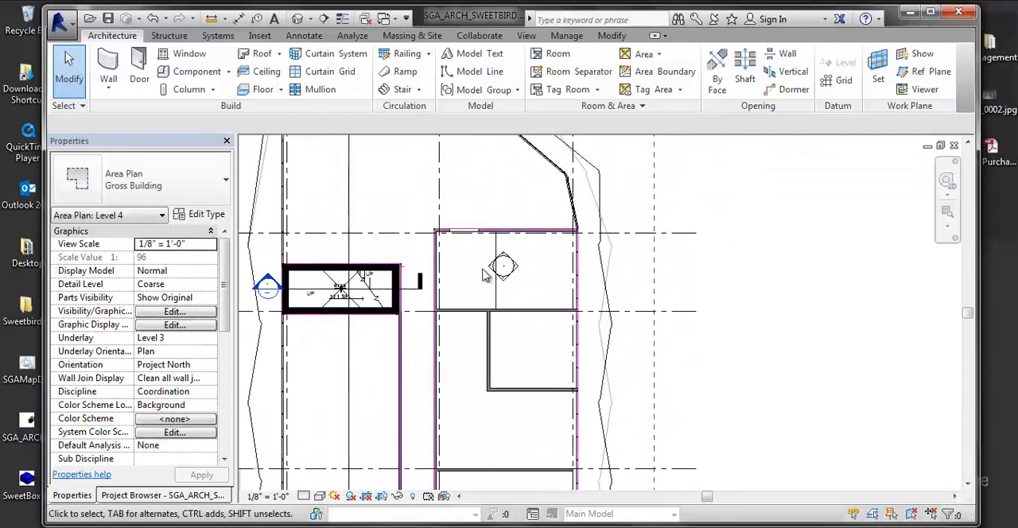
scroll(466, 231, "up", 6)
middle_click_drag(703, 234, 533, 275)
scroll(730, 226, "up", 6)
scroll(533, 276, "up", 4)
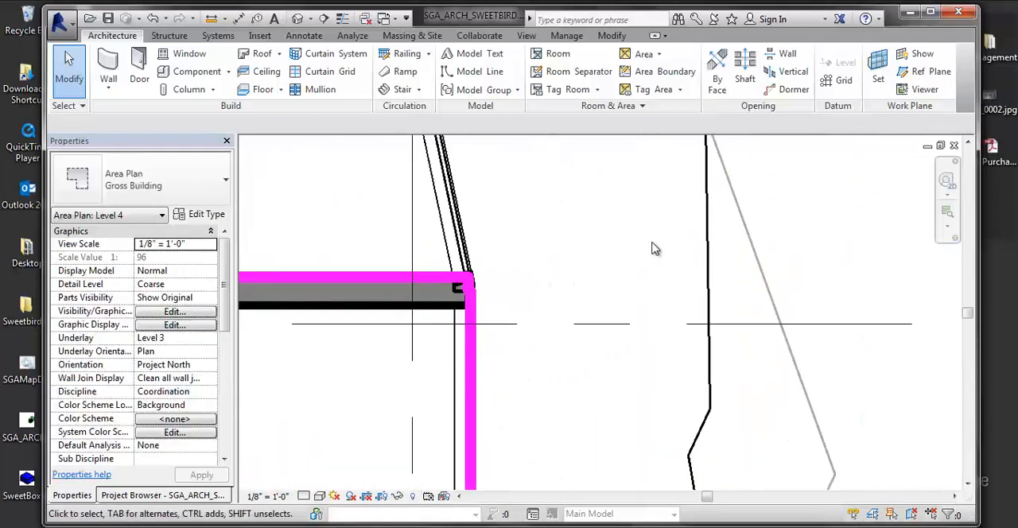
scroll(652, 242, "down", 5)
middle_click_drag(667, 239, 636, 249)
left_click(662, 98)
scroll(491, 341, "down", 7)
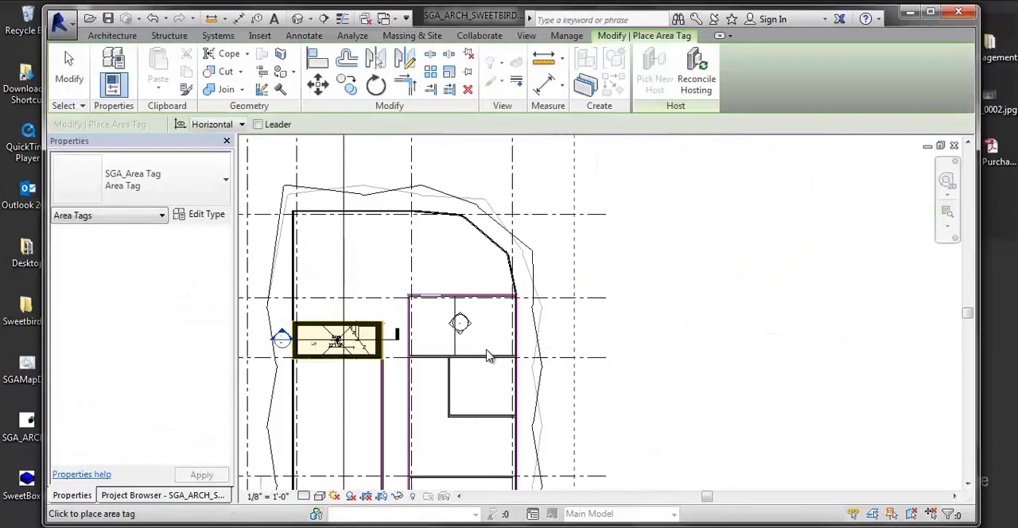
middle_click_drag(489, 355, 577, 246)
scroll(581, 264, "down", 5)
scroll(546, 323, "up", 6)
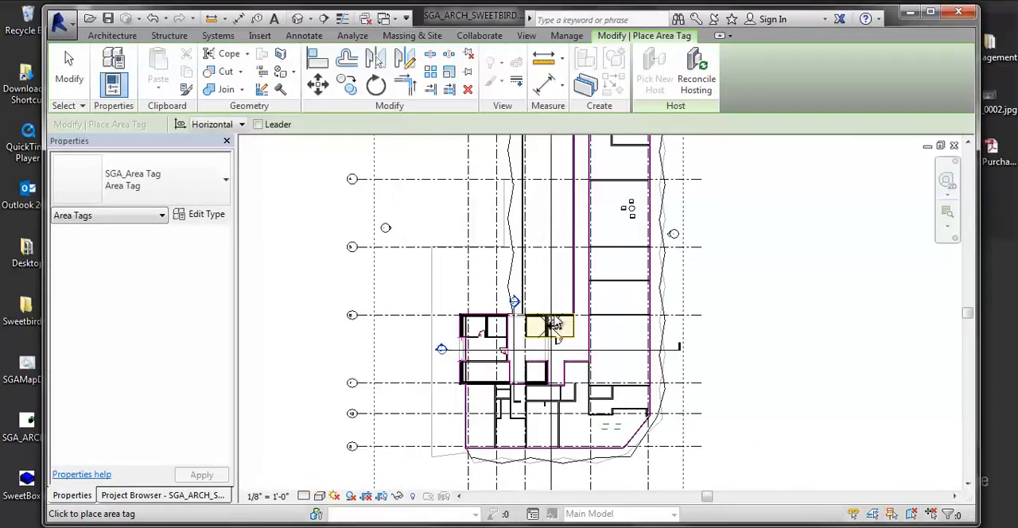
key("Escape")
Step: Stretch the vertical and horizontal area boundaries past each other where the corridor's lower end meets the smaller core's wall
scroll(518, 386, "up", 8)
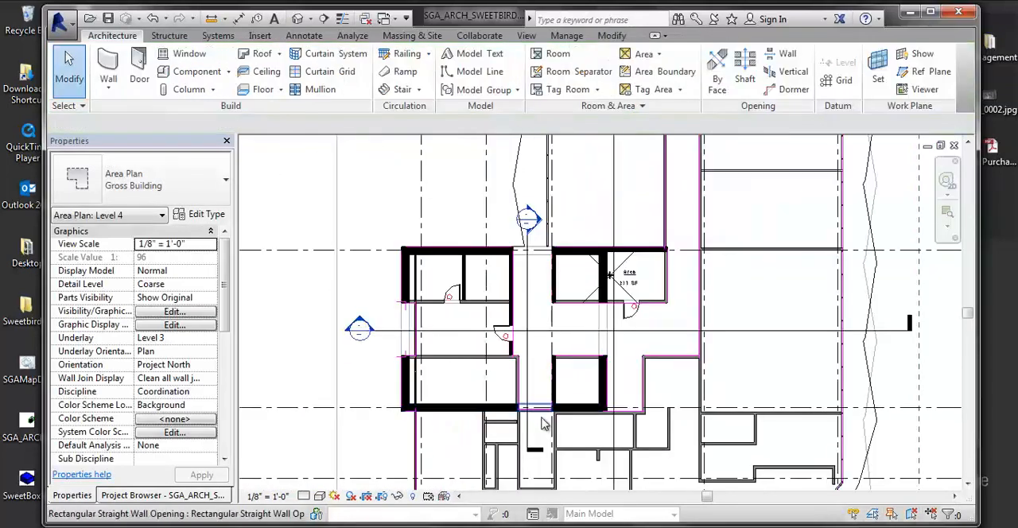
scroll(469, 402, "up", 3)
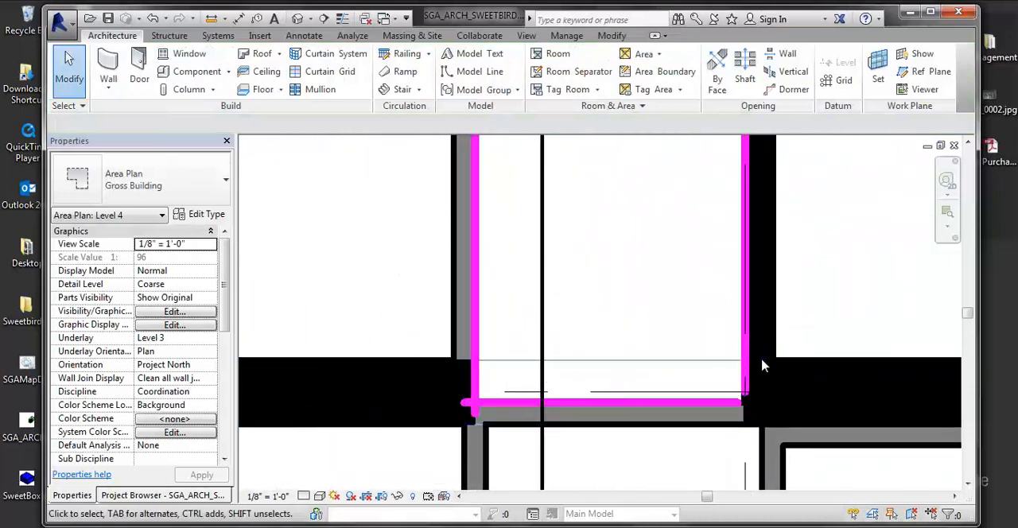
left_click_drag(747, 360, 771, 409)
left_click(734, 419)
scroll(770, 409, "down", 2)
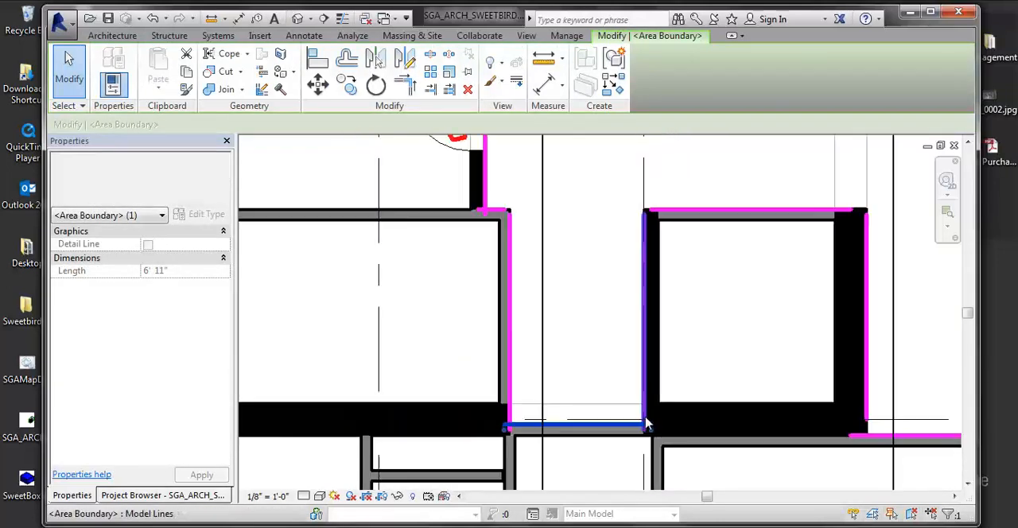
left_click(743, 348)
middle_click_drag(711, 334, 682, 351)
Step: Stretch the horizontal and vertical area boundaries past each other at the smaller core's upper corner facing the corridor
scroll(635, 232, "up", 5)
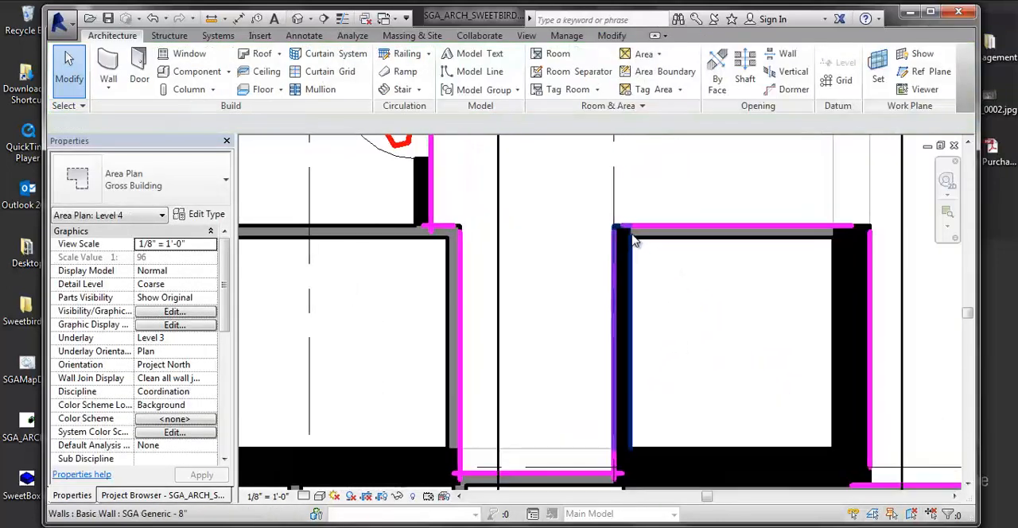
left_click(633, 225)
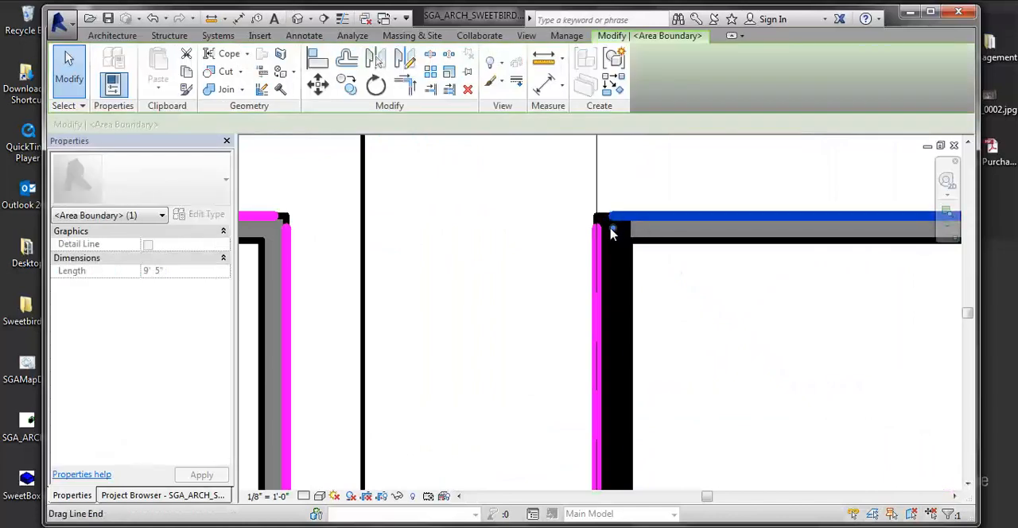
left_click_drag(611, 227, 529, 228)
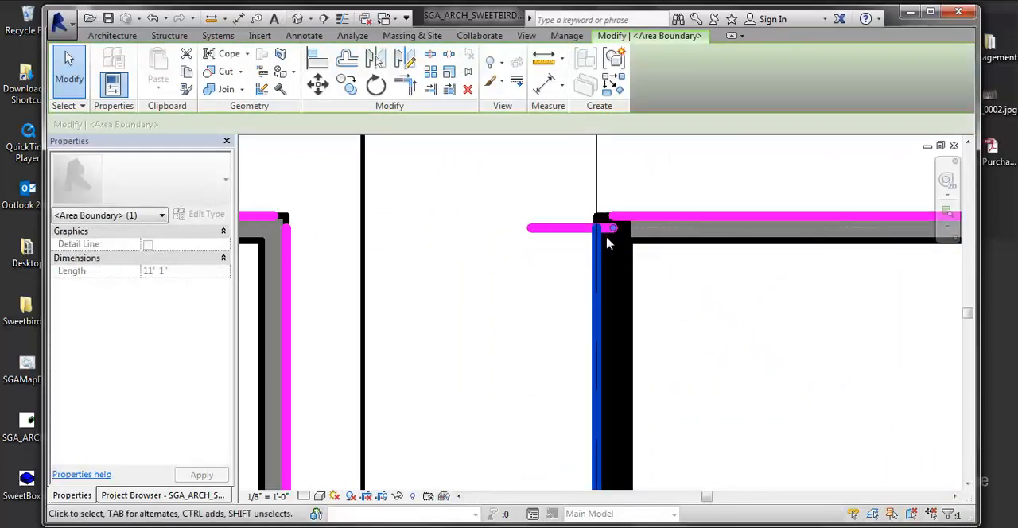
left_click_drag(617, 233, 610, 203)
Step: Stretch the horizontal and vertical area boundaries past each other at the smaller core's opposite upper corner, over the thick wall
middle_click_drag(709, 227, 473, 212)
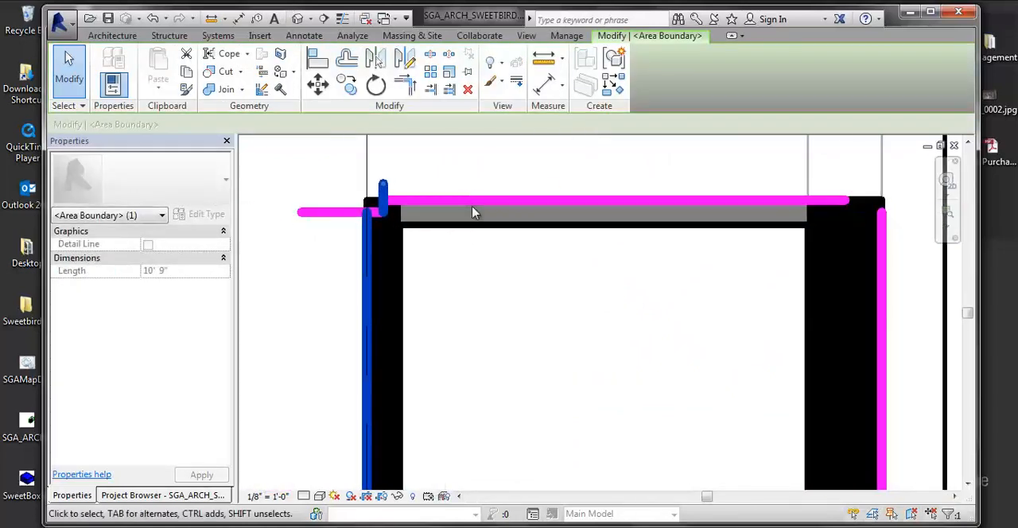
scroll(472, 211, "down", 2)
scroll(716, 217, "up", 5)
left_click(656, 266)
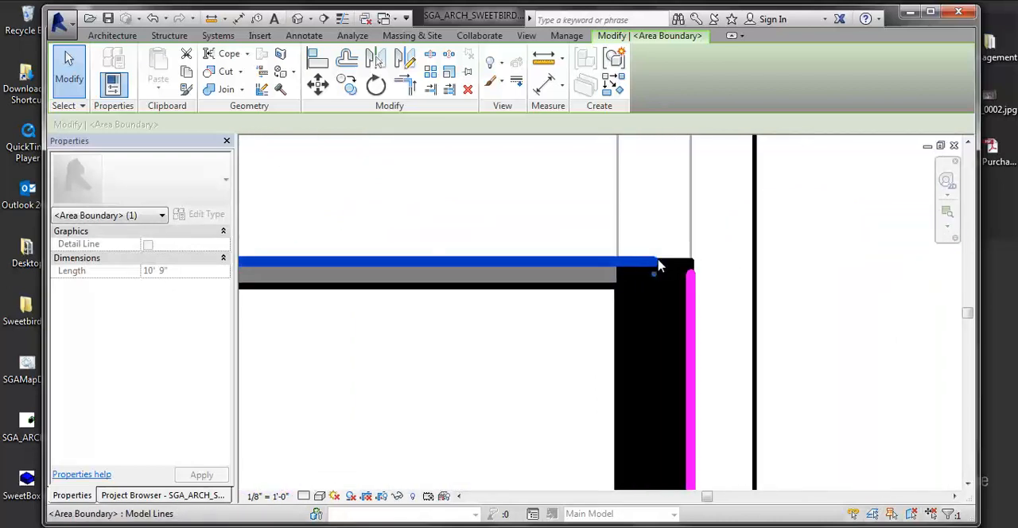
left_click_drag(656, 273, 655, 241)
left_click(708, 257)
Step: Stretch both area boundaries past each other at the neighbouring unit wall's outer corner, across the opening from the smaller core
scroll(648, 285, "down", 3)
middle_click_drag(878, 333, 572, 259)
scroll(572, 259, "up", 1)
scroll(513, 211, "up", 2)
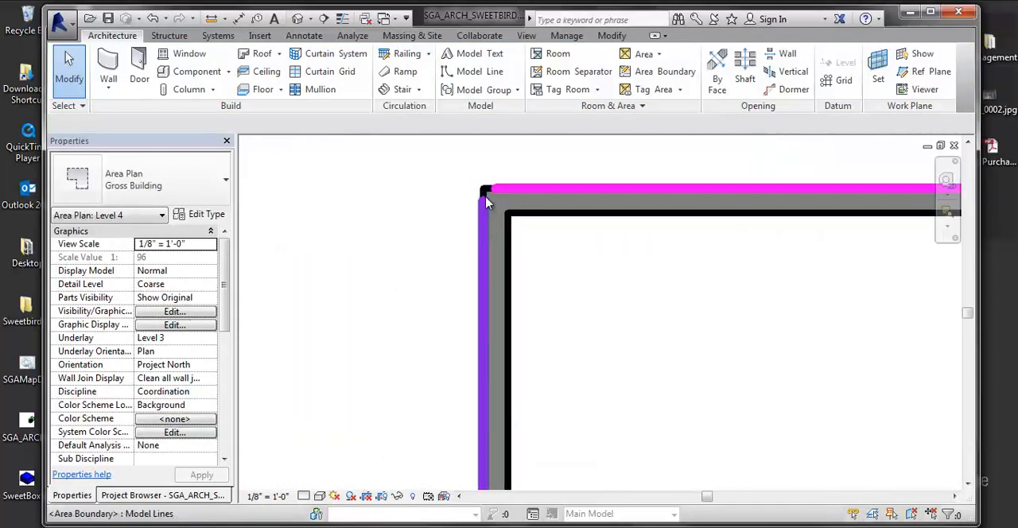
left_click(487, 202)
left_click_drag(487, 195, 496, 142)
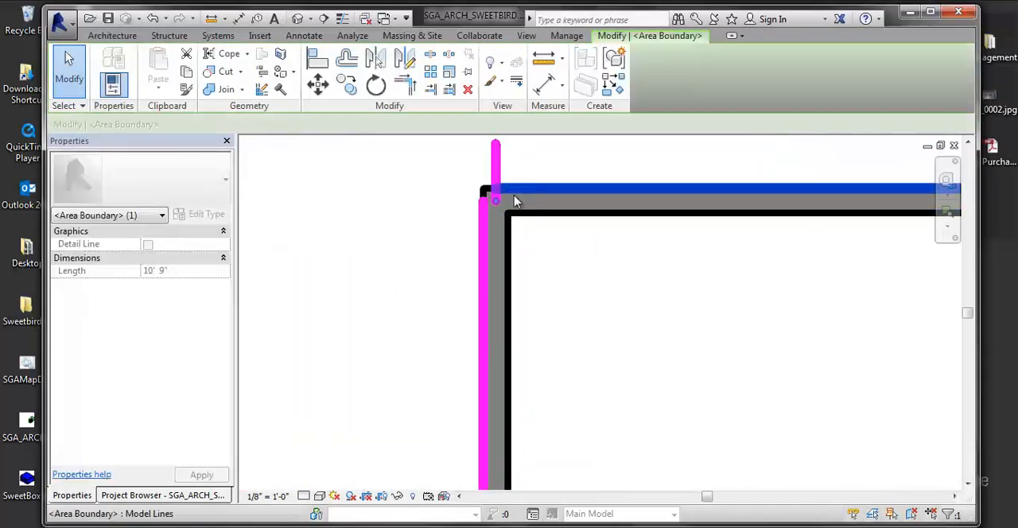
left_click(459, 324)
Step: Stretch the corridor wall's vertical boundary upward and the short horizontal boundary past it at the core corner below the door
scroll(459, 324, "down", 4)
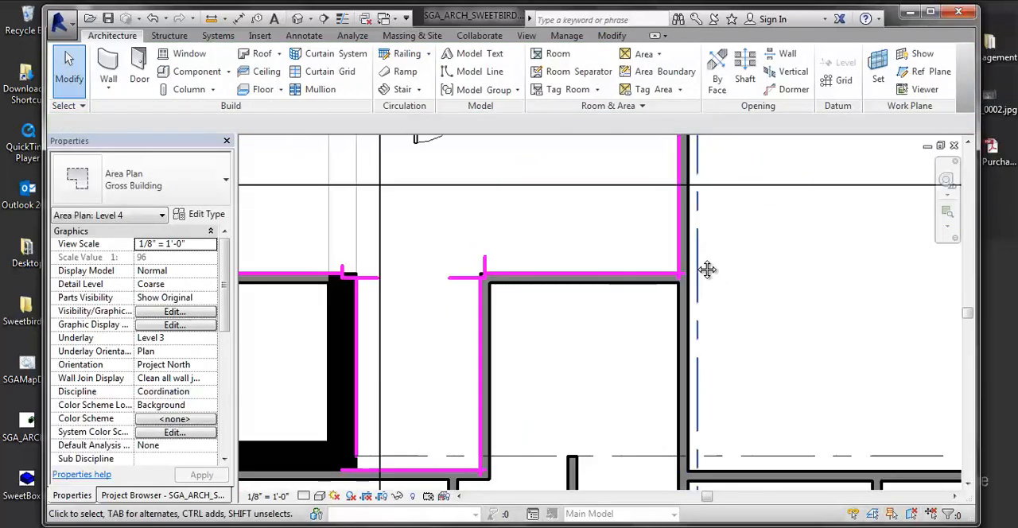
scroll(705, 268, "up", 4)
scroll(675, 278, "down", 6)
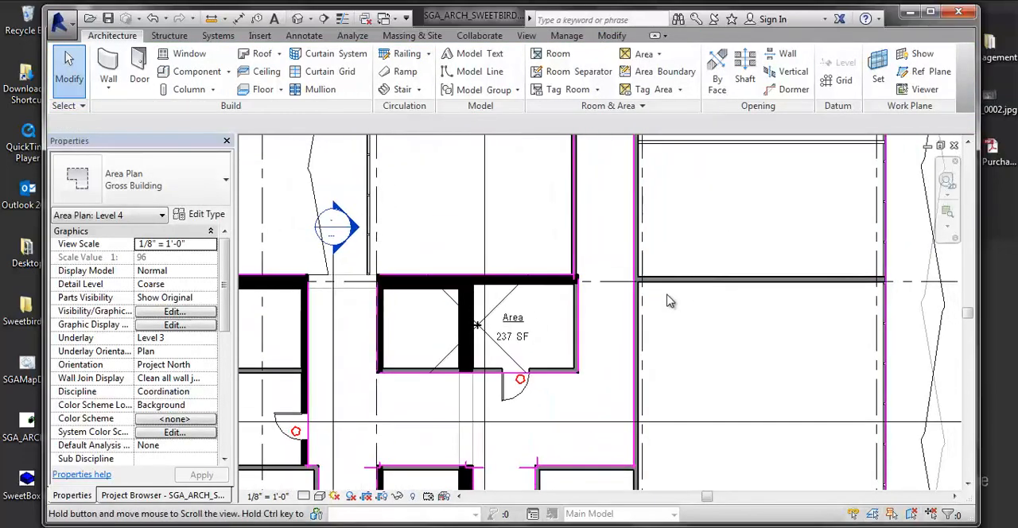
scroll(738, 336, "up", 8)
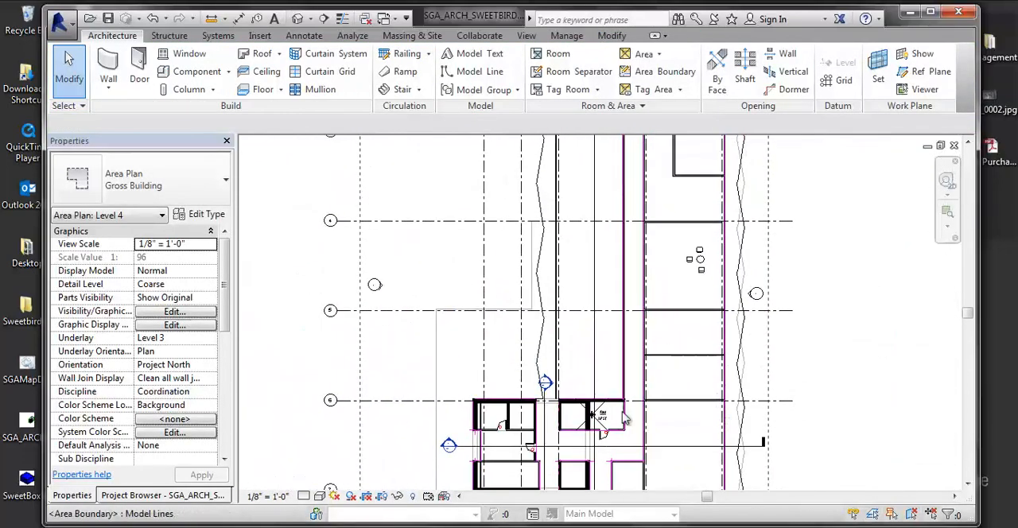
scroll(688, 377, "down", 5)
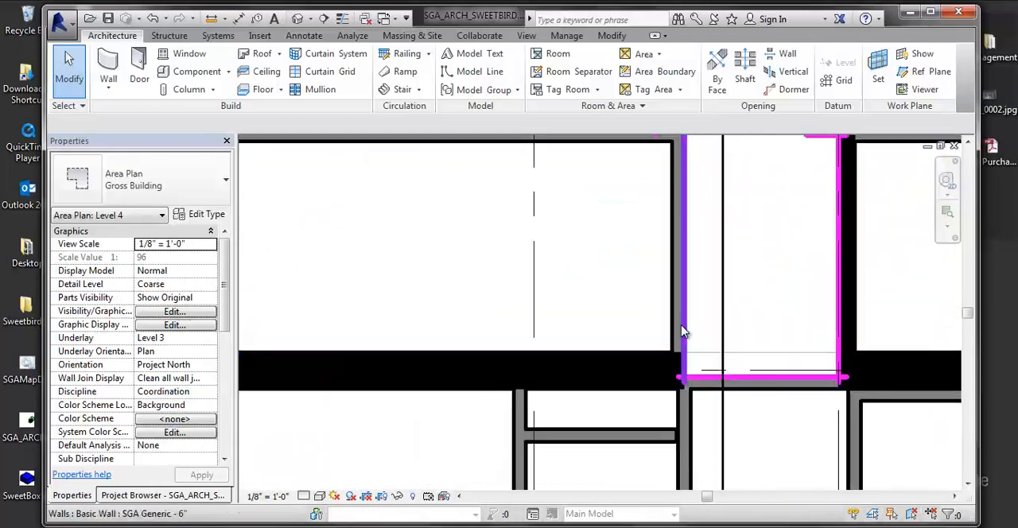
scroll(668, 290, "up", 7)
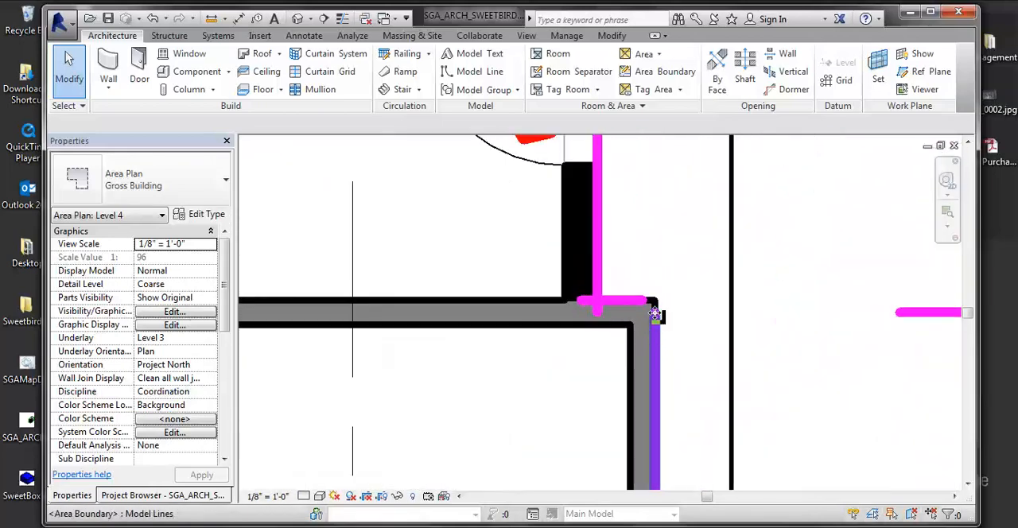
left_click(655, 315)
left_click_drag(646, 300, 644, 277)
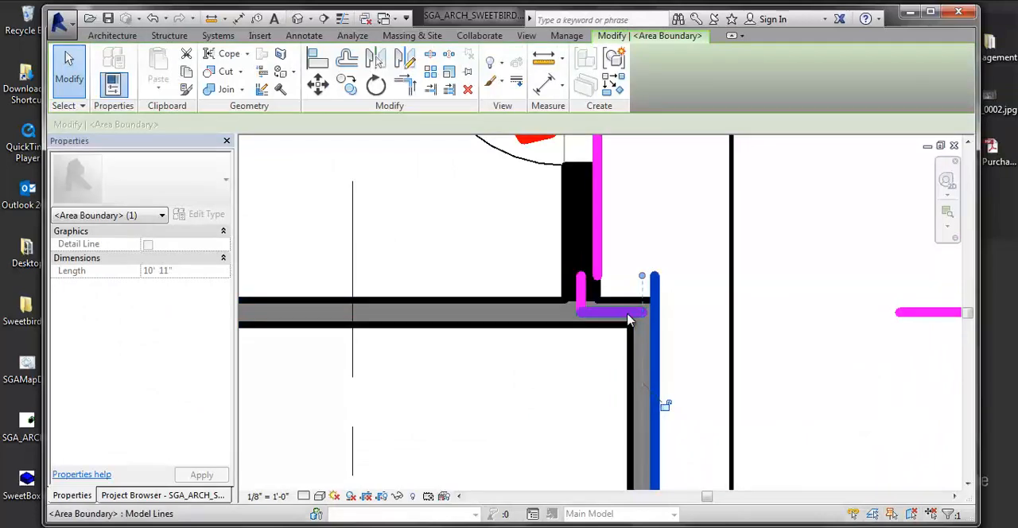
left_click_drag(688, 315, 694, 312)
scroll(707, 257, "down", 3)
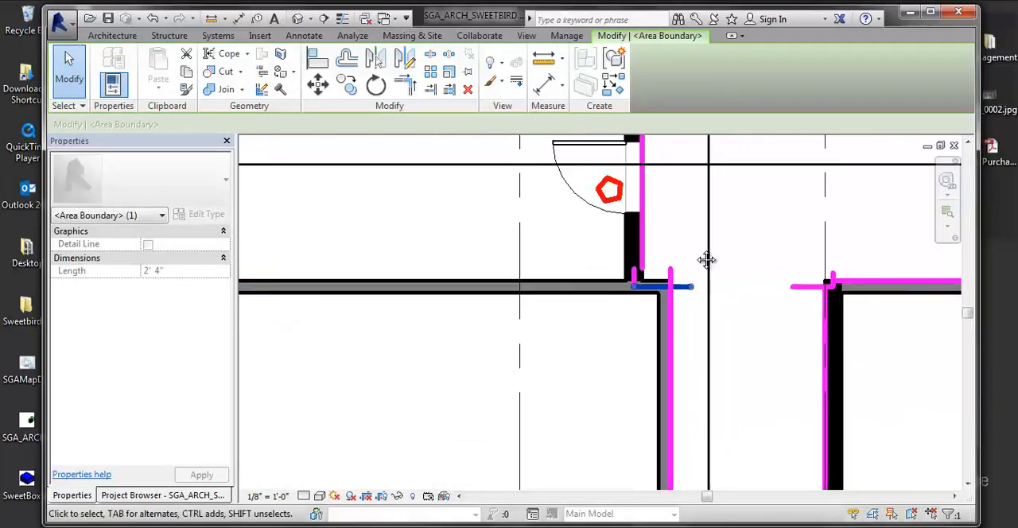
Step: Stretch the long vertical area boundary beside the door down to the short horizontal boundary at the core wall corner
scroll(628, 314, "up", 4)
left_click(643, 298)
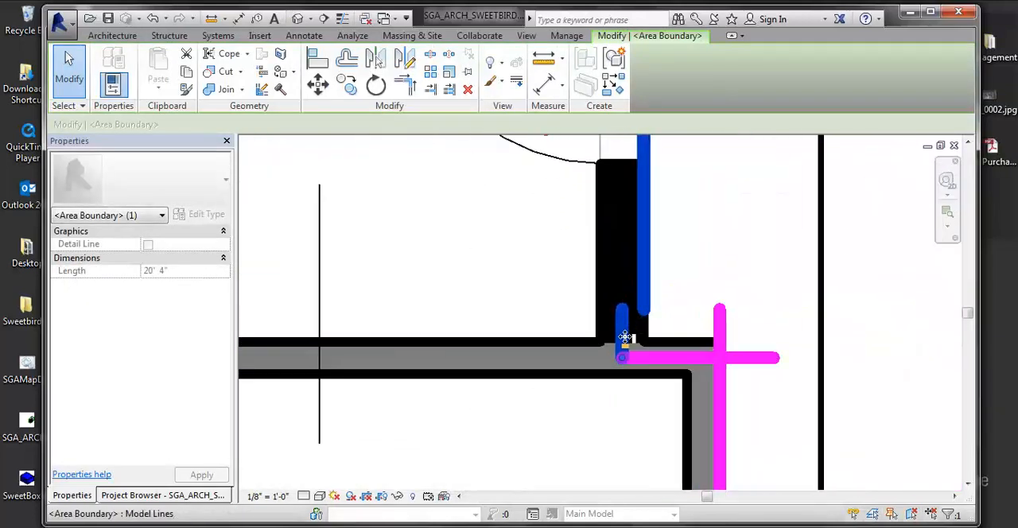
mouse_move(622, 360)
left_mouse_down()
mouse_move(650, 357)
mouse_move(632, 360)
left_mouse_up()
scroll(664, 350, "down", 6)
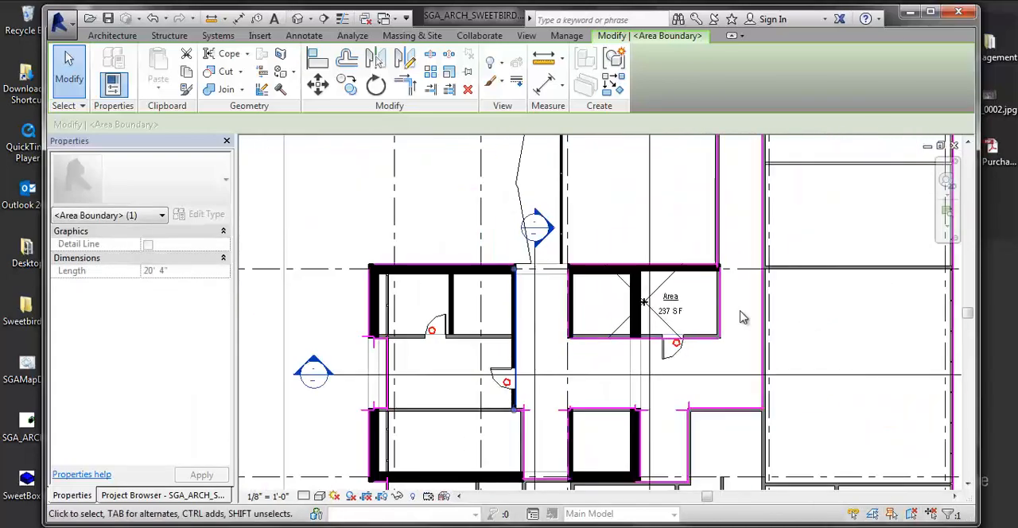
key("Escape")
left_click(739, 319)
Step: Start placing area boundaries at the separate, partly shaded building beside the main floor plan
scroll(738, 319, "down", 8)
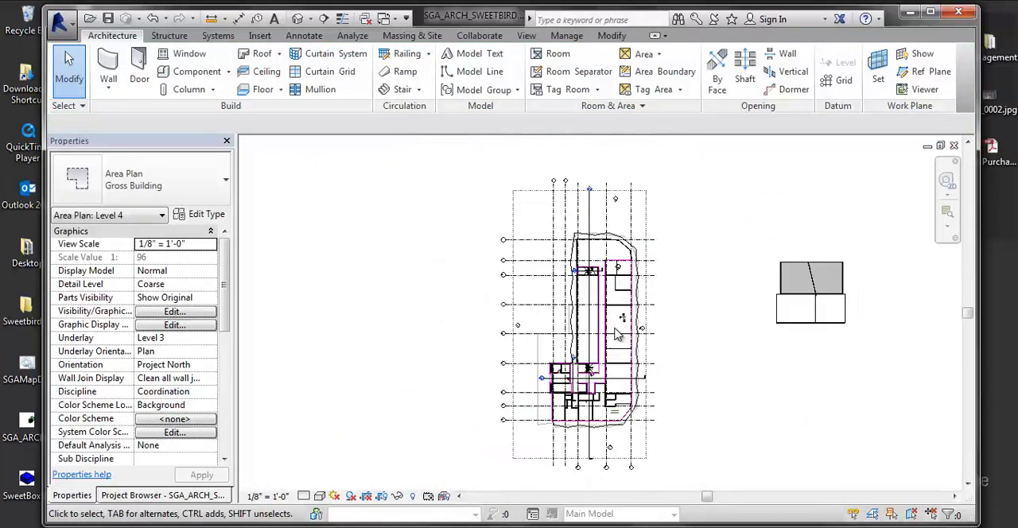
middle_click_drag(667, 351, 511, 357)
scroll(512, 357, "down", 1)
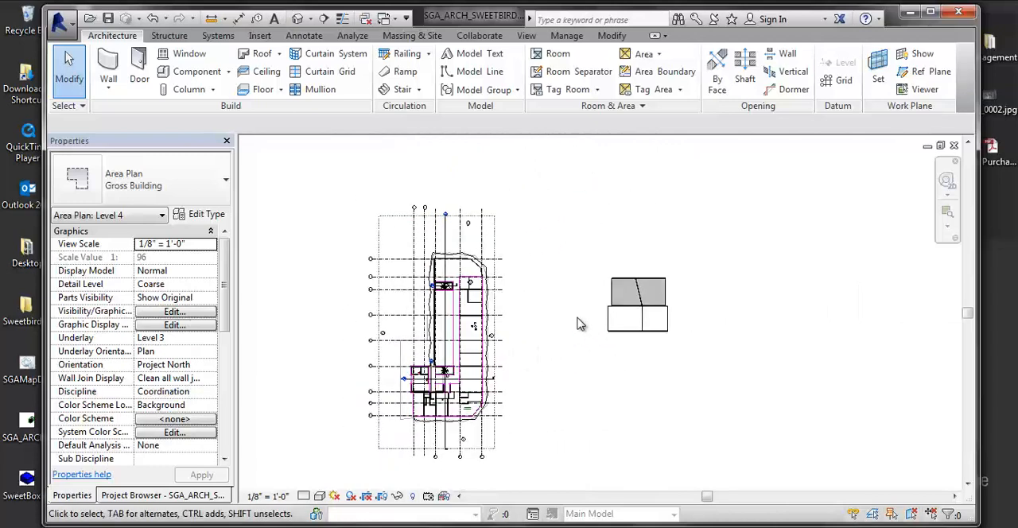
scroll(593, 347, "up", 3)
middle_click_drag(613, 229, 371, 413)
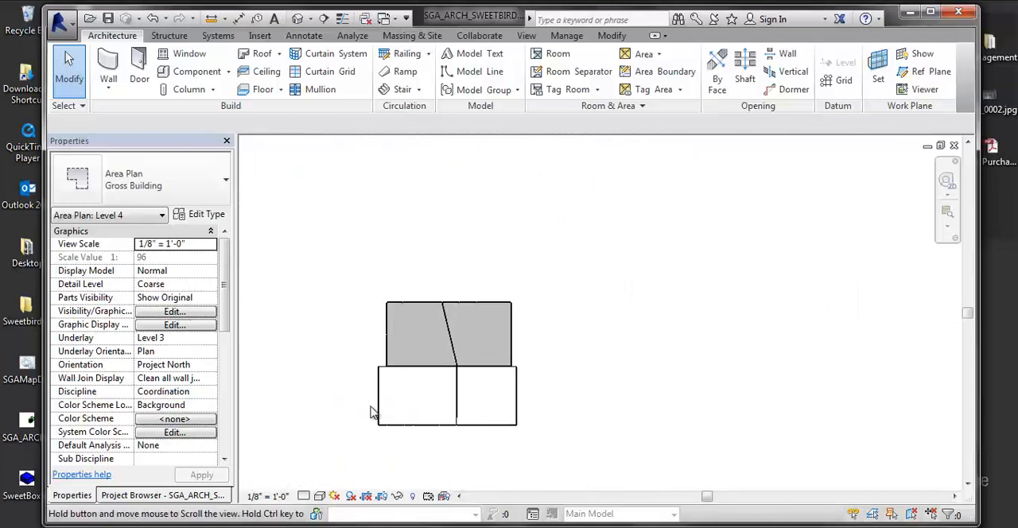
scroll(417, 375, "up", 3)
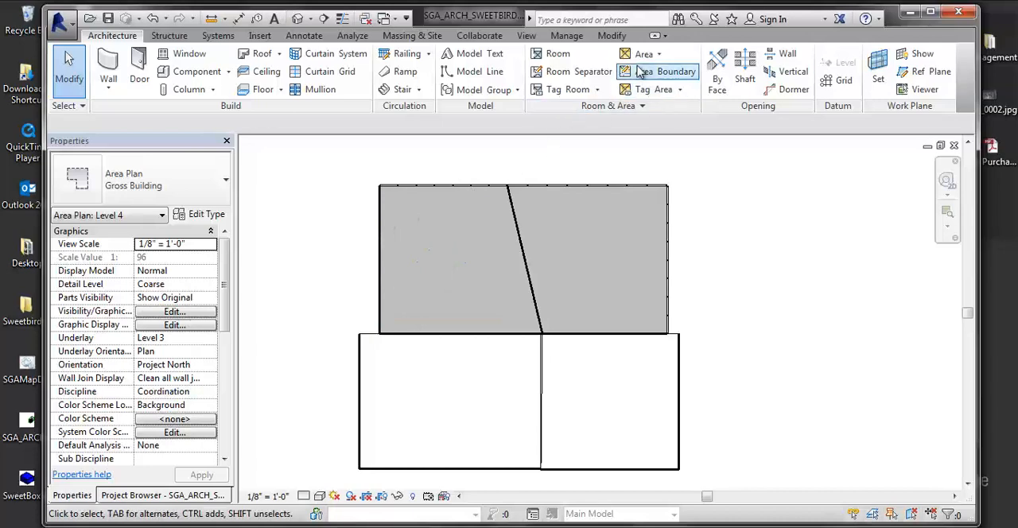
left_click(665, 71)
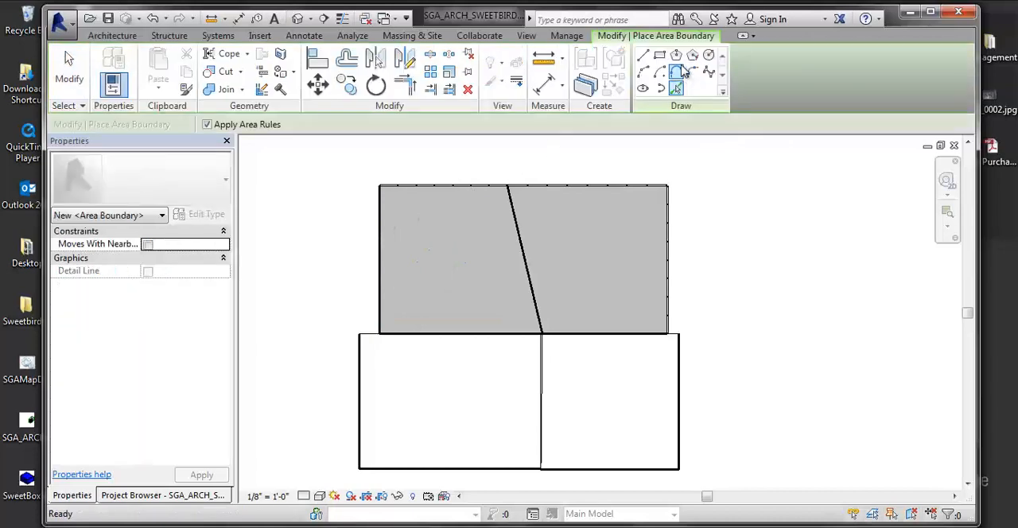
left_click(643, 56)
scroll(382, 189, "up", 3)
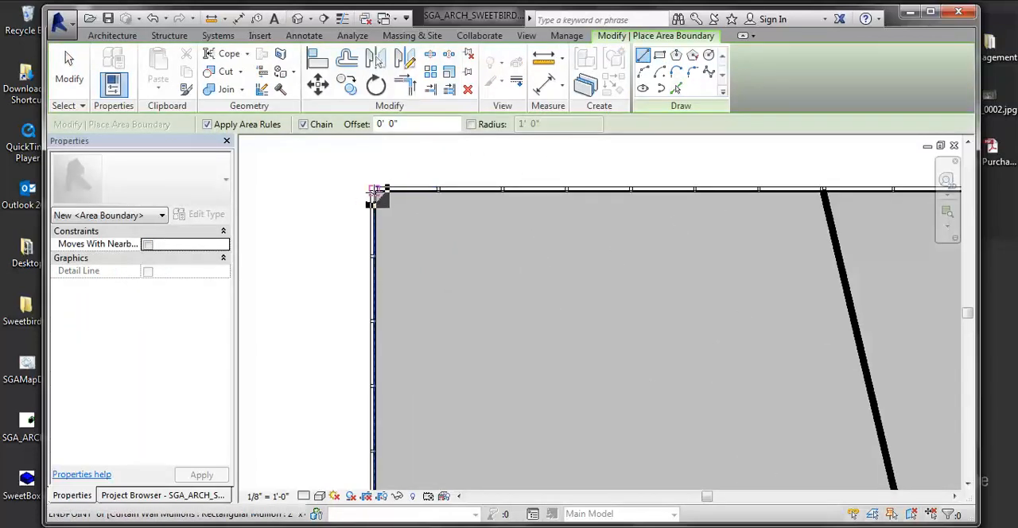
left_click(381, 193)
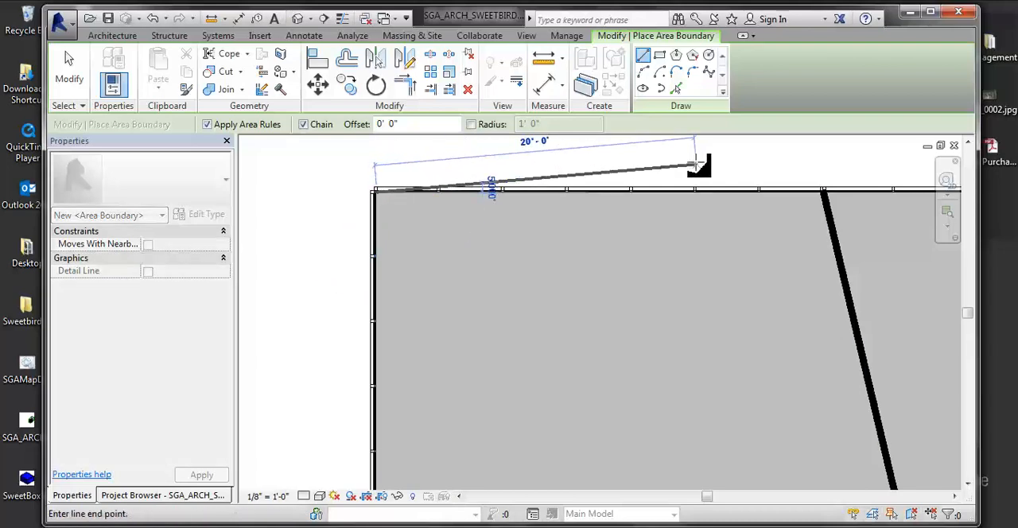
middle_click_drag(700, 163, 614, 232)
key("Escape")
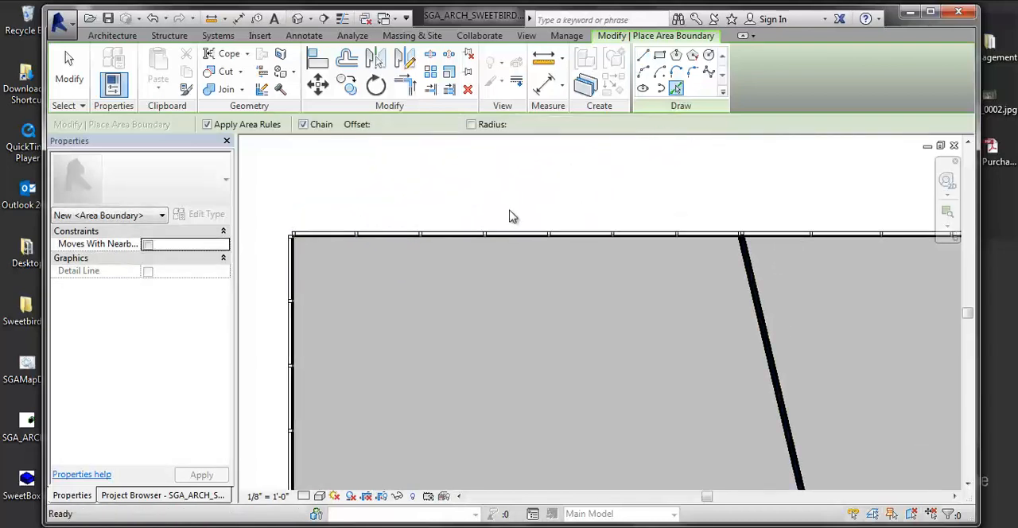
Step: Place area boundaries from the shaded building part's two upper curtain walls and its east curtain wall, with area rules applied
left_click(404, 237)
middle_click_drag(493, 266, 321, 277)
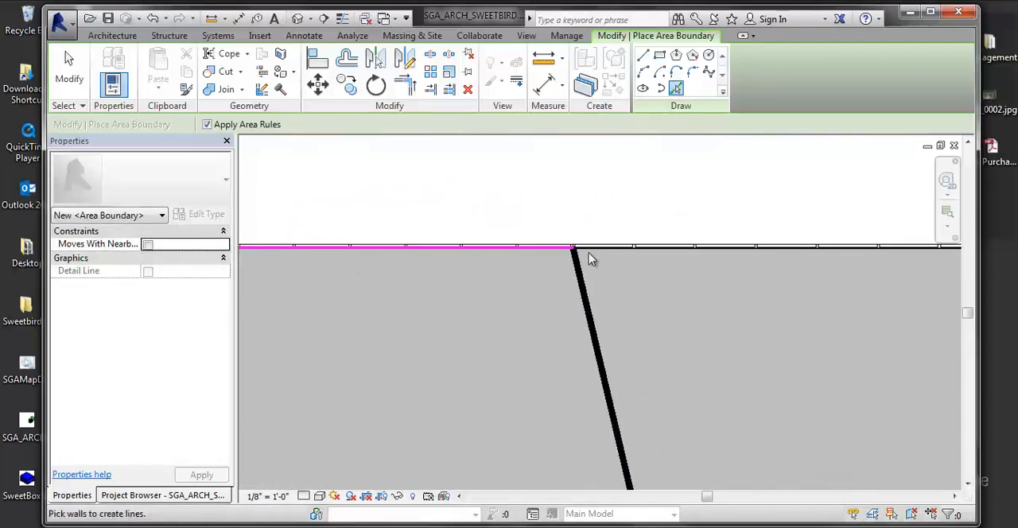
middle_click_drag(656, 262, 395, 245)
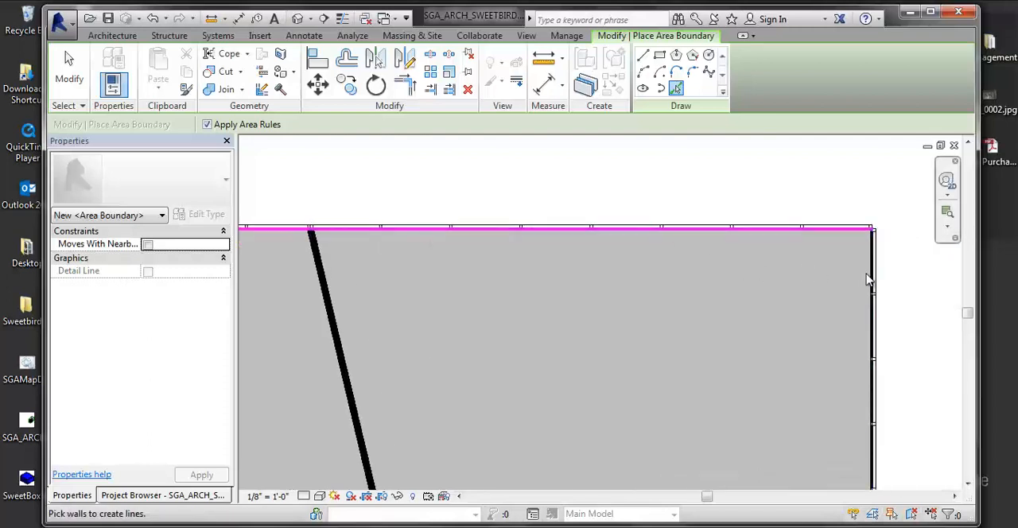
left_click(872, 283)
Step: Place an area boundary along the horizontal wall between the shaded and unshaded building parts, reaching the lower part's east corner
scroll(870, 332, "down", 3)
middle_click_drag(813, 416, 806, 361)
scroll(909, 481, "up", 1)
middle_click_drag(911, 482, 832, 296)
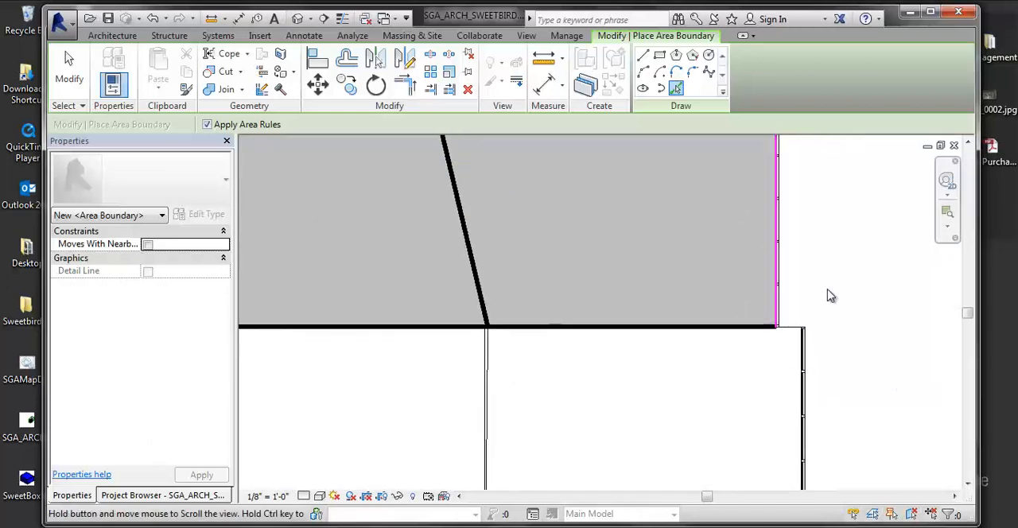
scroll(826, 335, "up", 3)
scroll(769, 317, "up", 1)
left_click(760, 334)
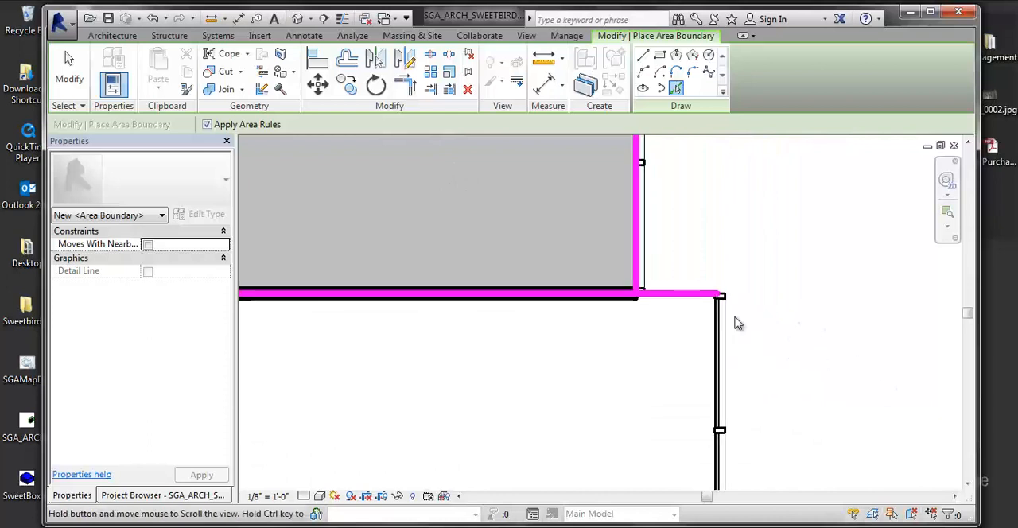
Step: Place area boundaries along the unshaded building part's east curtain wall and both of its lower curtain walls
left_click(700, 348)
scroll(775, 332, "down", 3)
middle_click_drag(776, 333, 727, 162)
scroll(707, 441, "up", 1)
middle_click_drag(706, 441, 772, 208)
middle_click_drag(764, 351, 769, 259)
middle_click_drag(299, 273, 546, 268)
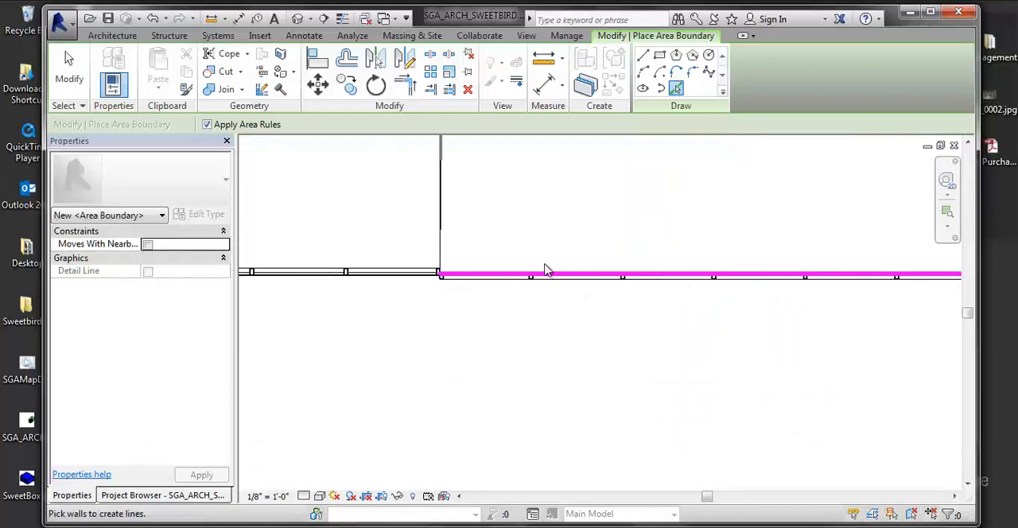
middle_click_drag(352, 246, 514, 305)
scroll(519, 312, "up", 2)
left_click(530, 348)
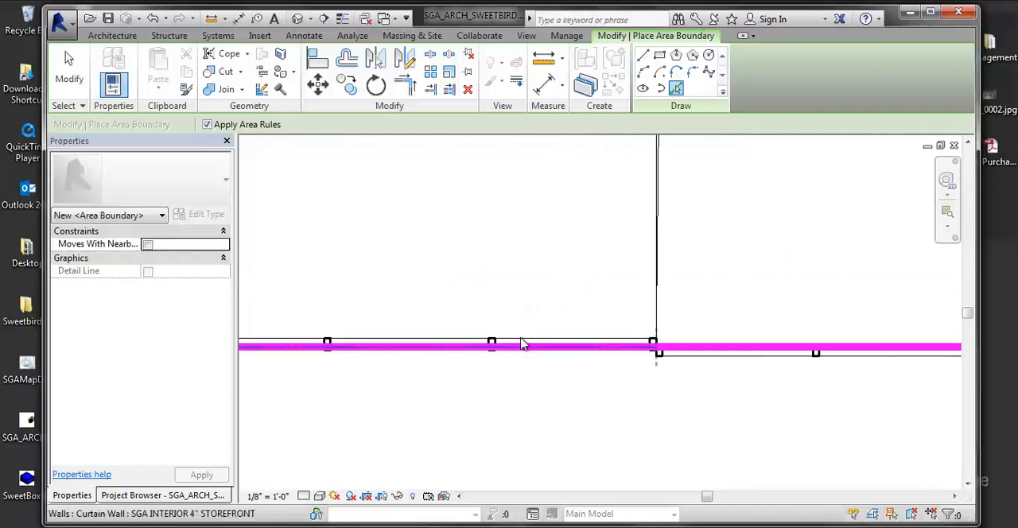
Step: Place an area boundary along the unshaded building part's west curtain wall, with area rules applied
scroll(522, 343, "down", 1)
middle_click_drag(602, 342, 796, 346)
middle_click_drag(673, 348, 875, 356)
middle_click_drag(406, 310, 639, 313)
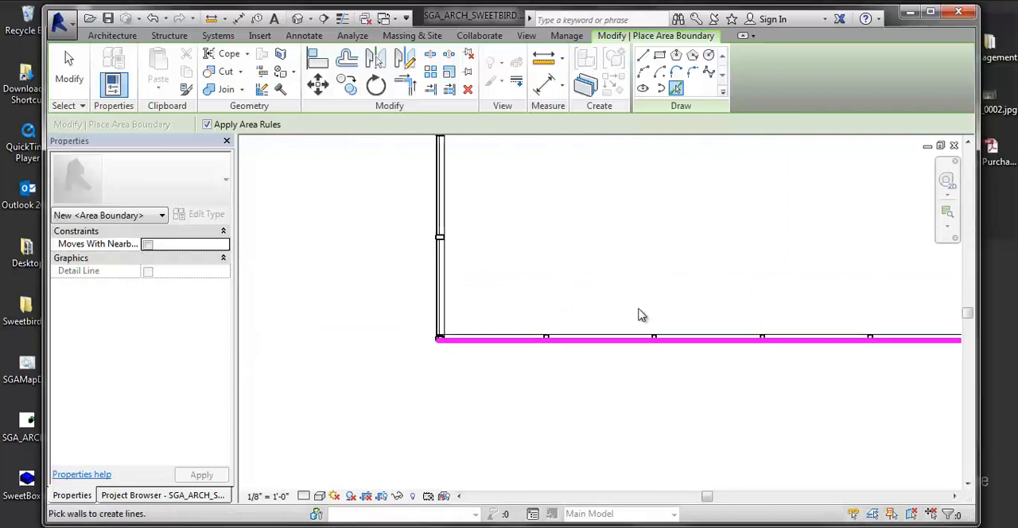
scroll(593, 302, "up", 1)
middle_click_drag(532, 325, 564, 368)
left_click(459, 374)
Step: Place area boundaries along the horizontal wall at the unshaded part's upper west corner and along the shaded part's west curtain wall
scroll(457, 367, "down", 2)
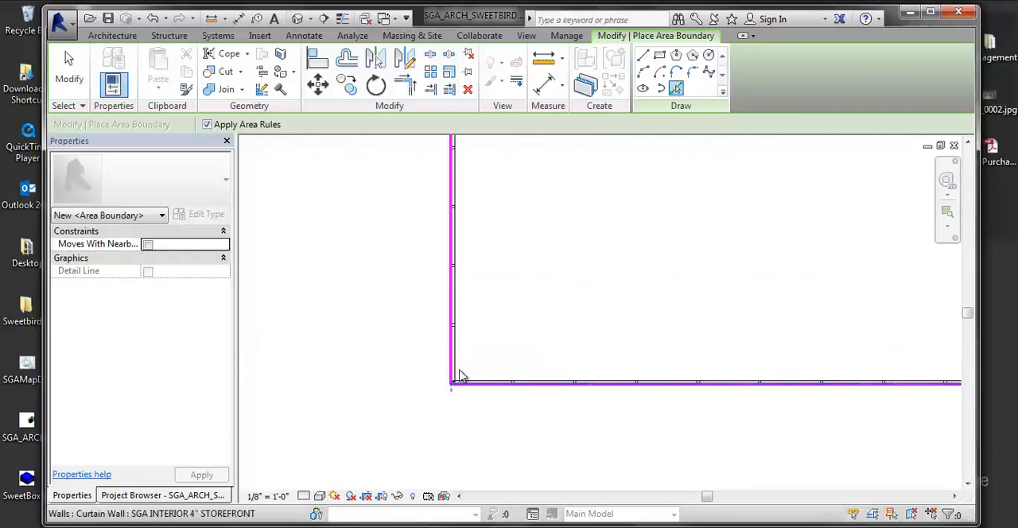
middle_click_drag(458, 366, 446, 410)
scroll(465, 338, "down", 1)
middle_click_drag(465, 316, 450, 382)
scroll(442, 298, "up", 2)
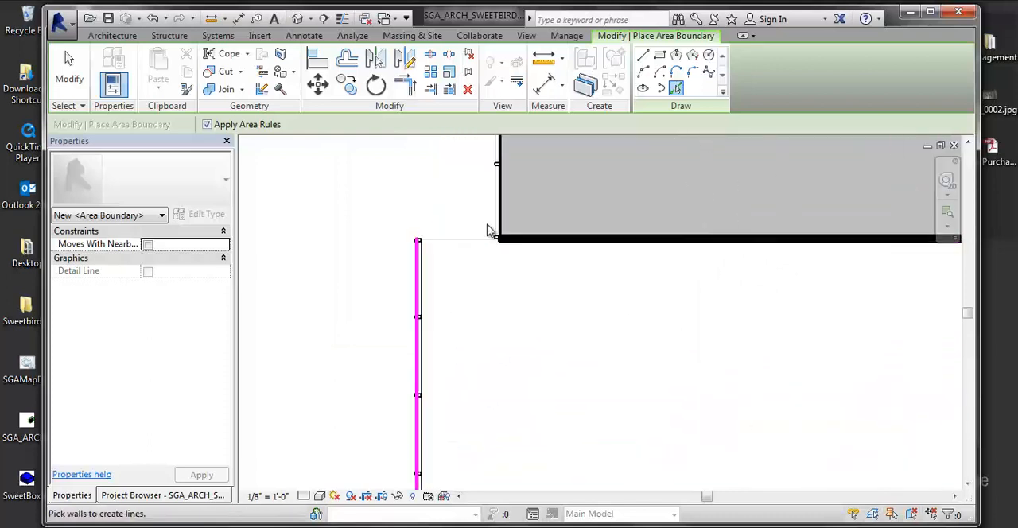
left_click(468, 239)
middle_click_drag(468, 290, 454, 359)
scroll(487, 309, "down", 2)
middle_click_drag(506, 307, 434, 372)
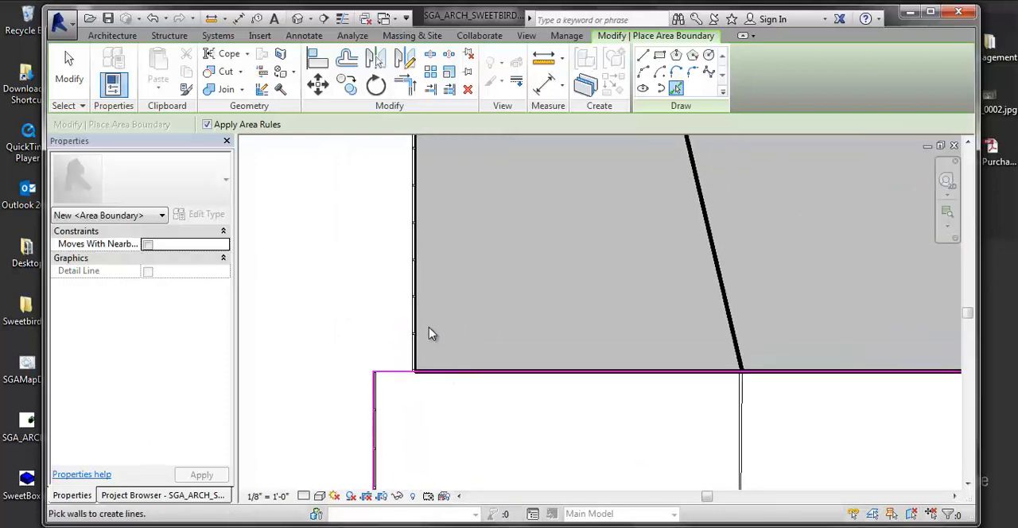
key("Escape")
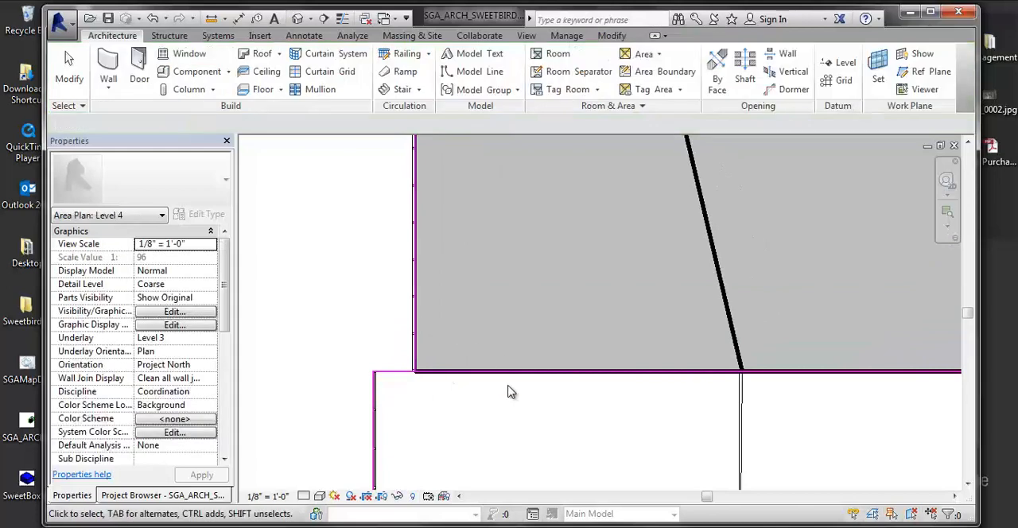
Step: Shorten the area boundaries along the wall between the shaded and unshaded parts to the short offsets at the west and east corners
left_click(518, 373)
left_click_drag(744, 374, 421, 370)
middle_click_drag(682, 398, 485, 372)
left_click(553, 344)
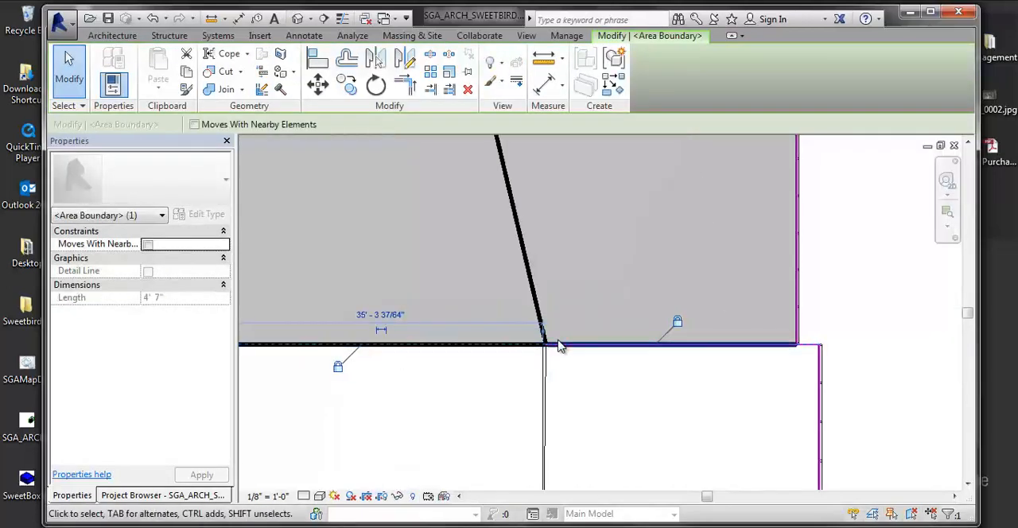
left_click_drag(608, 350, 727, 347)
scroll(727, 347, "up", 3)
left_click_drag(696, 337, 829, 338)
scroll(518, 296, "down", 3)
left_click(751, 316)
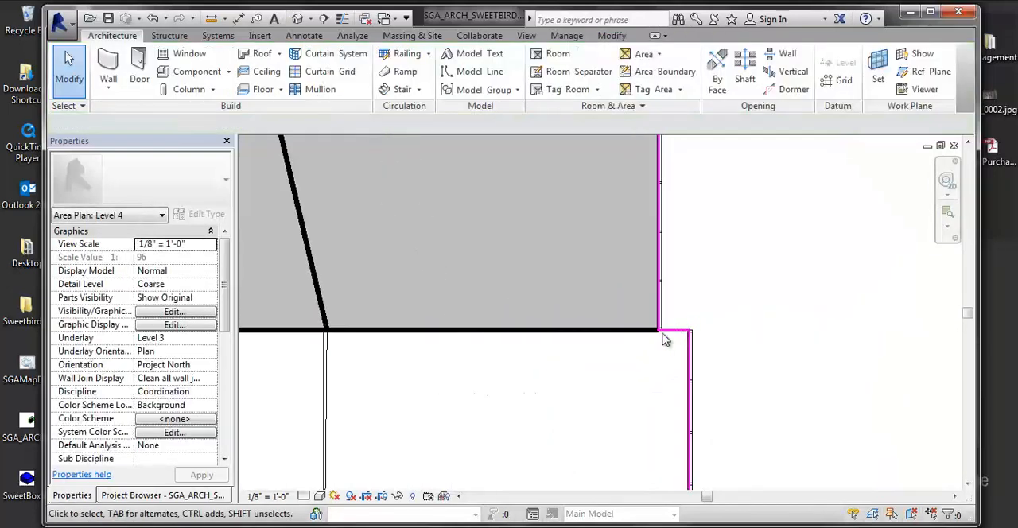
Step: Place a tagged area inside the enclosed boundary of the separate building
scroll(575, 337, "down", 5)
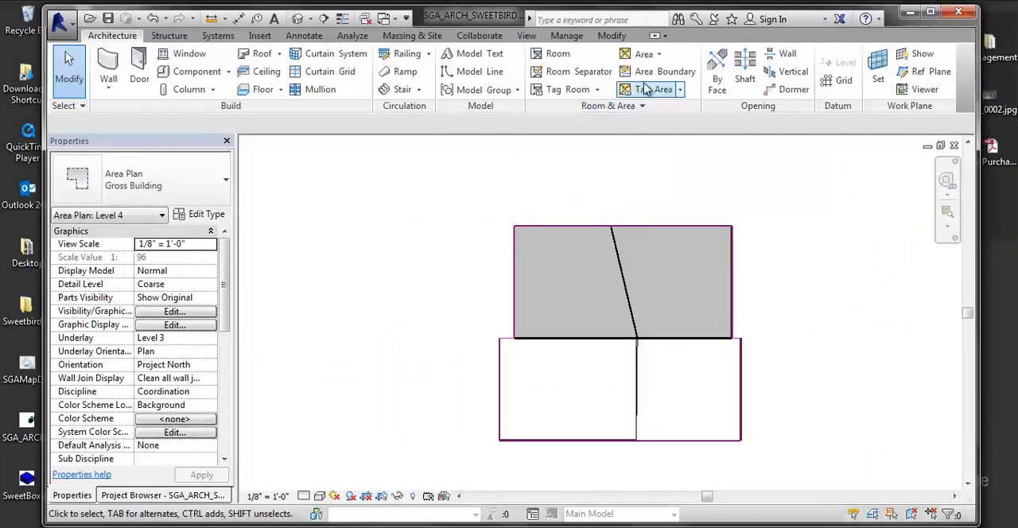
left_click(659, 54)
left_click(663, 116)
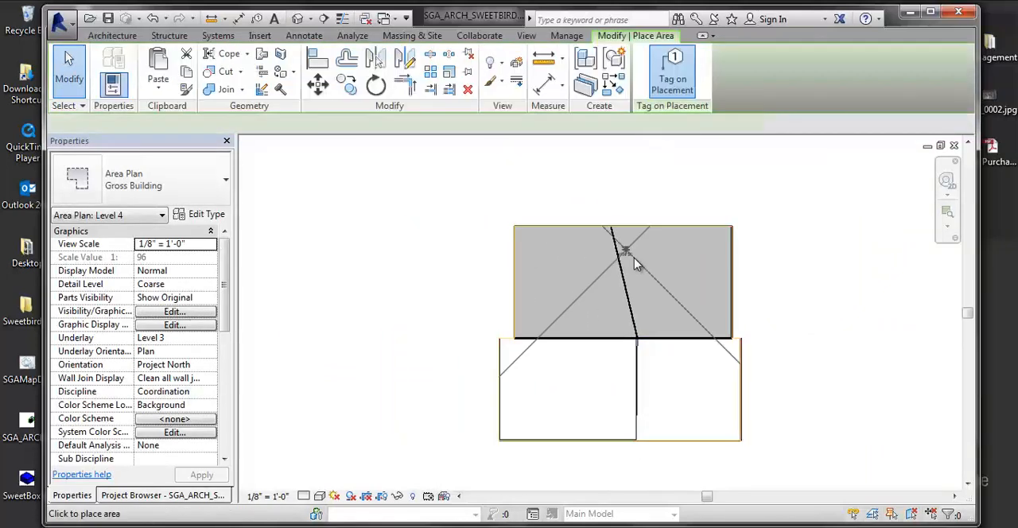
left_click(619, 300)
Step: Place a tagged area in the long east wing of the main floor plan
middle_click_drag(650, 309, 905, 282)
scroll(634, 366, "down", 2)
middle_click_drag(478, 365, 755, 302)
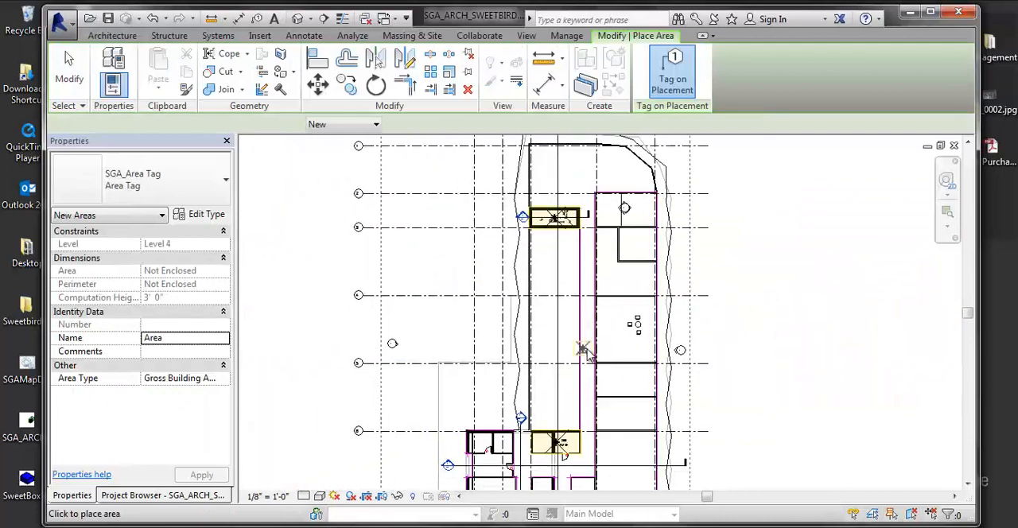
left_click(618, 370)
middle_click_drag(655, 298, 698, 172)
key("Escape")
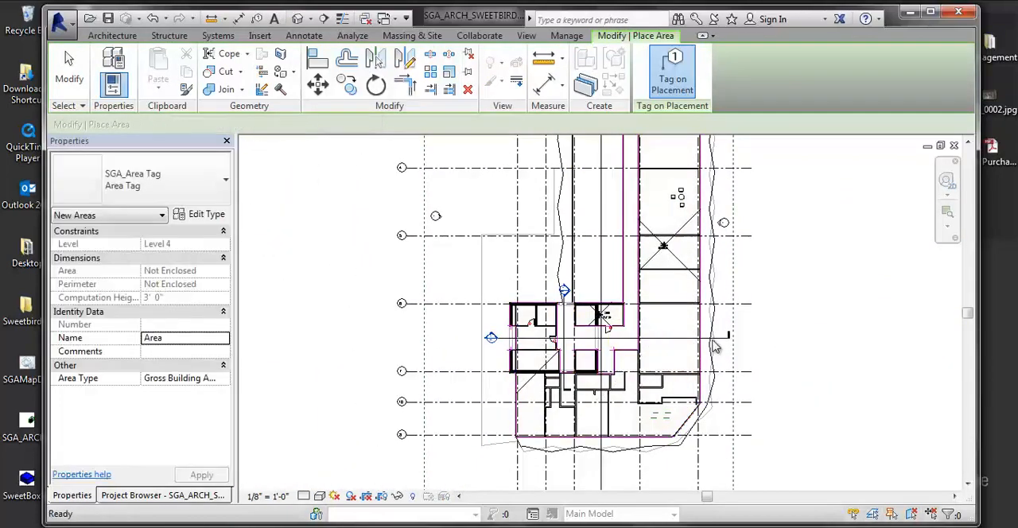
Step: Place an area tag on the separate building's area and leave the Tag Area command
scroll(713, 396, "down", 1)
middle_click_drag(765, 269, 673, 304)
middle_click_drag(739, 303, 550, 315)
scroll(852, 324, "up", 1)
middle_click_drag(851, 324, 823, 357)
scroll(600, 336, "down", 4)
middle_click_drag(601, 371, 613, 336)
scroll(655, 325, "up", 1)
left_click(681, 89)
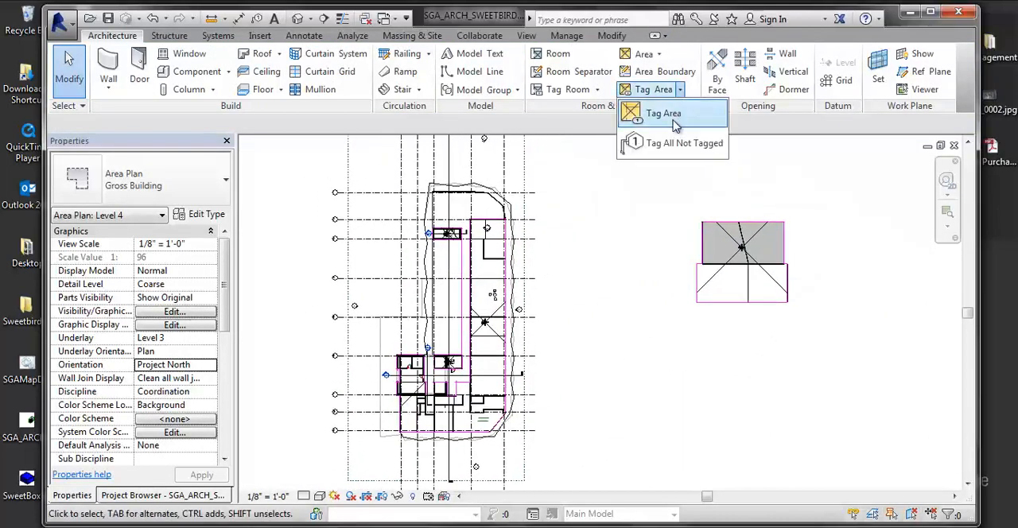
left_click(665, 117)
scroll(733, 250, "up", 5)
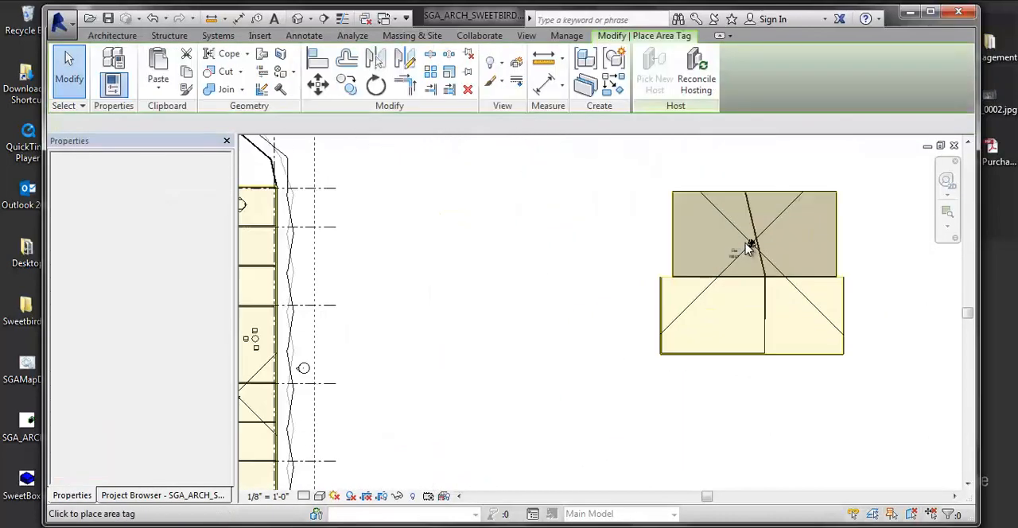
left_click(753, 253)
scroll(649, 347, "down", 1)
middle_click_drag(523, 397, 842, 309)
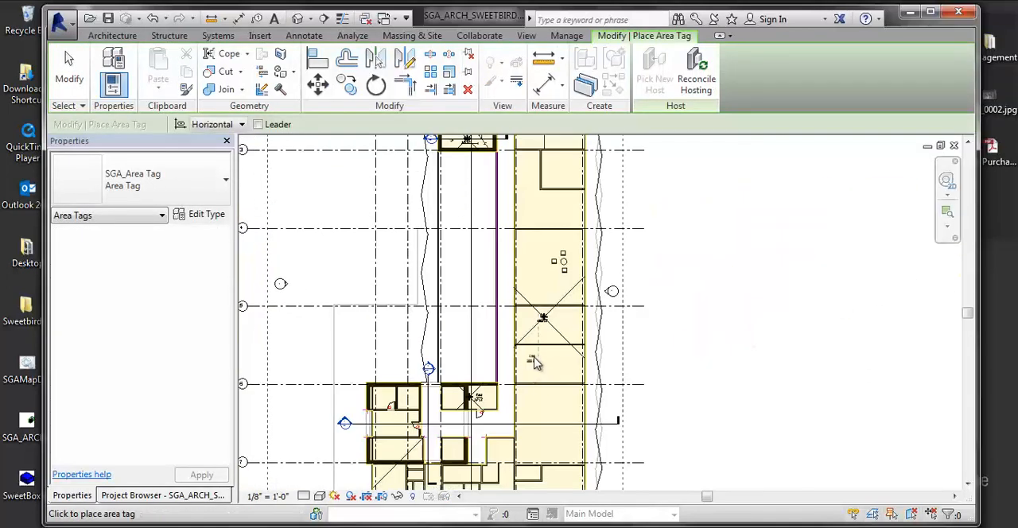
scroll(618, 359, "down", 3)
key("Escape")
key("Escape")
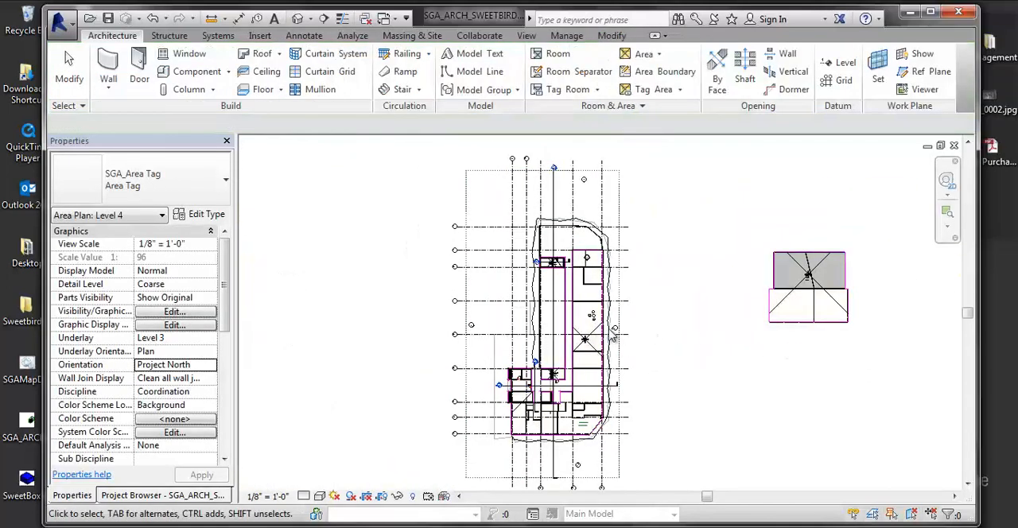
middle_click_drag(768, 355, 548, 347)
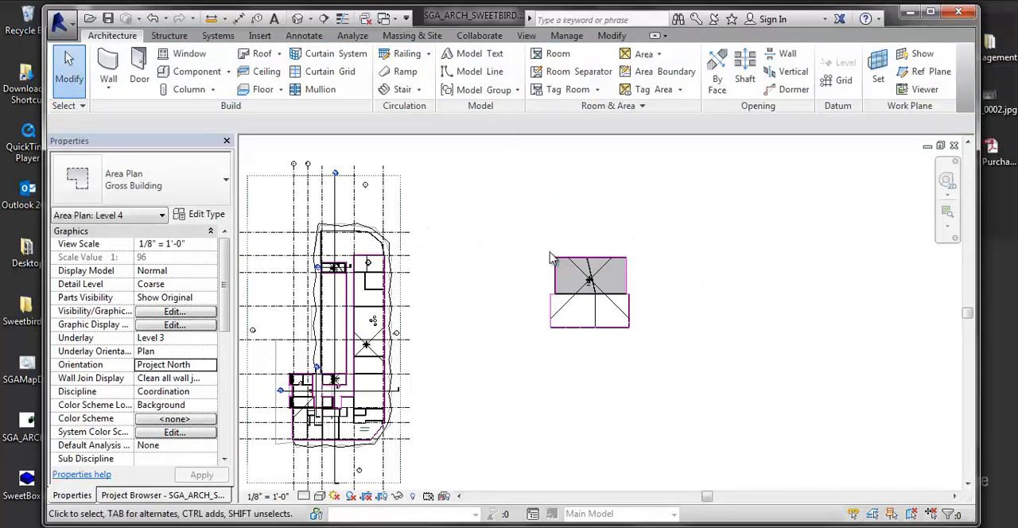
left_click(206, 420)
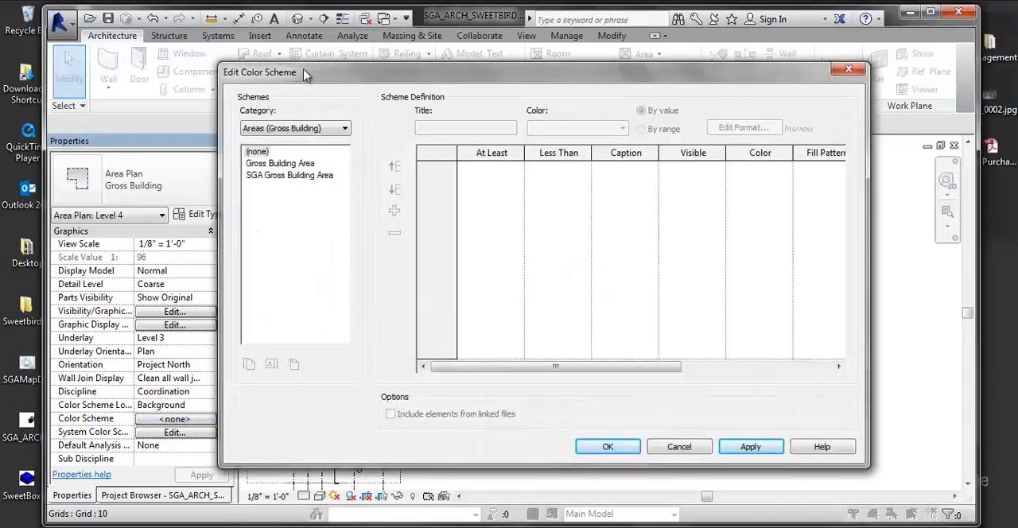
left_click_drag(285, 74, 230, 92)
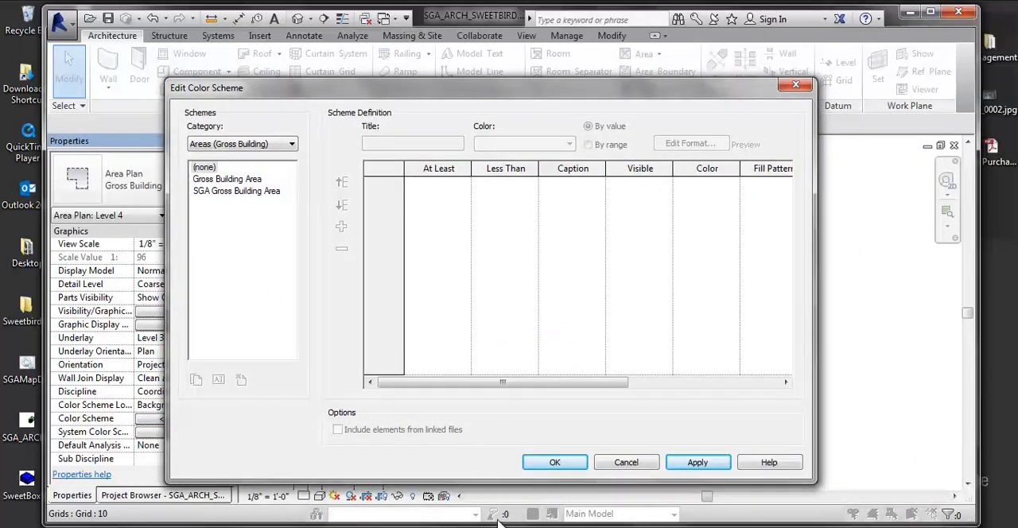
left_click(626, 463)
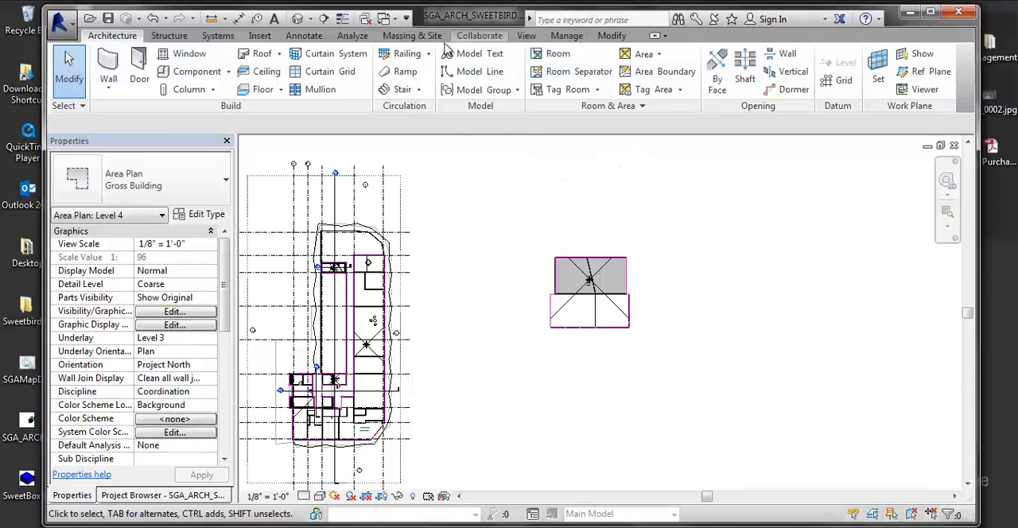
Step: Place a color fill legend in the empty space between the main floor plan and the separate building
left_click(526, 36)
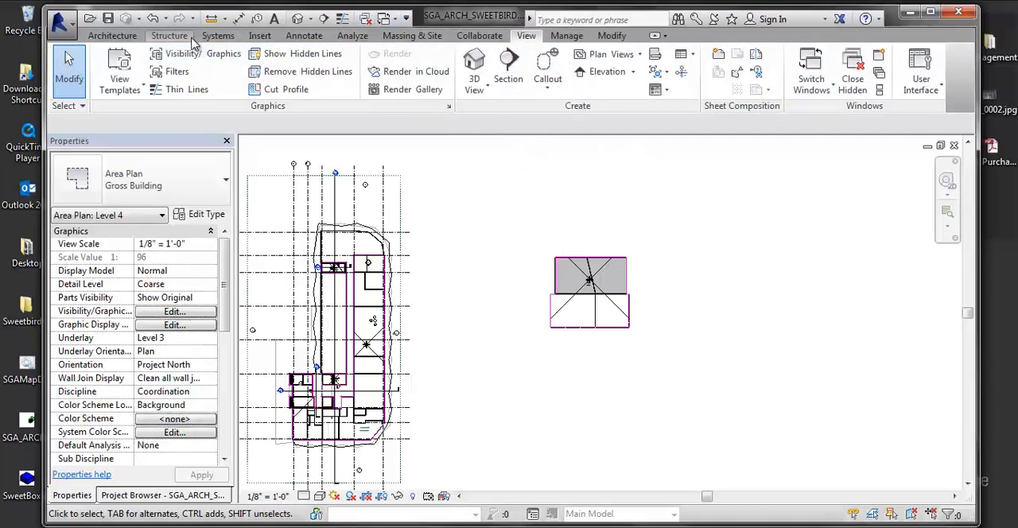
left_click(305, 36)
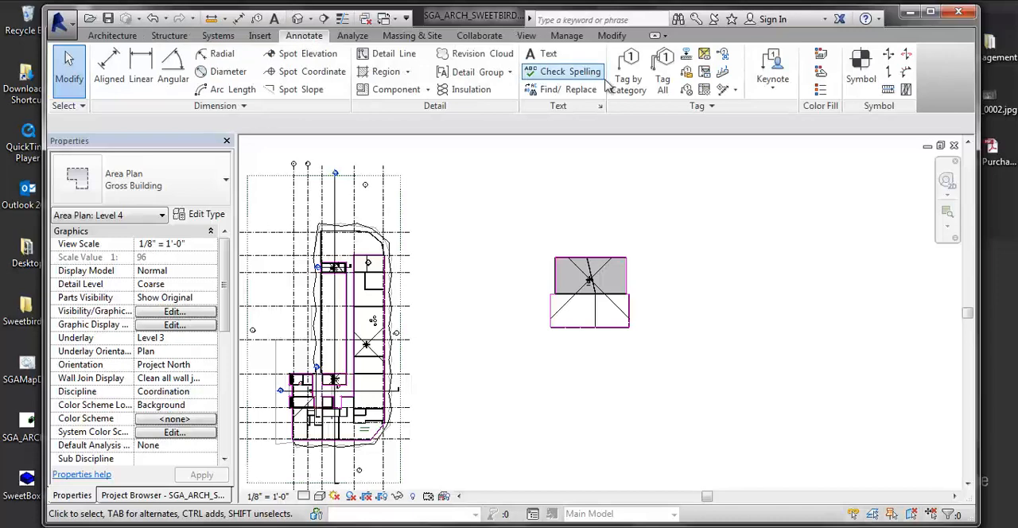
left_click(822, 93)
left_click(451, 296)
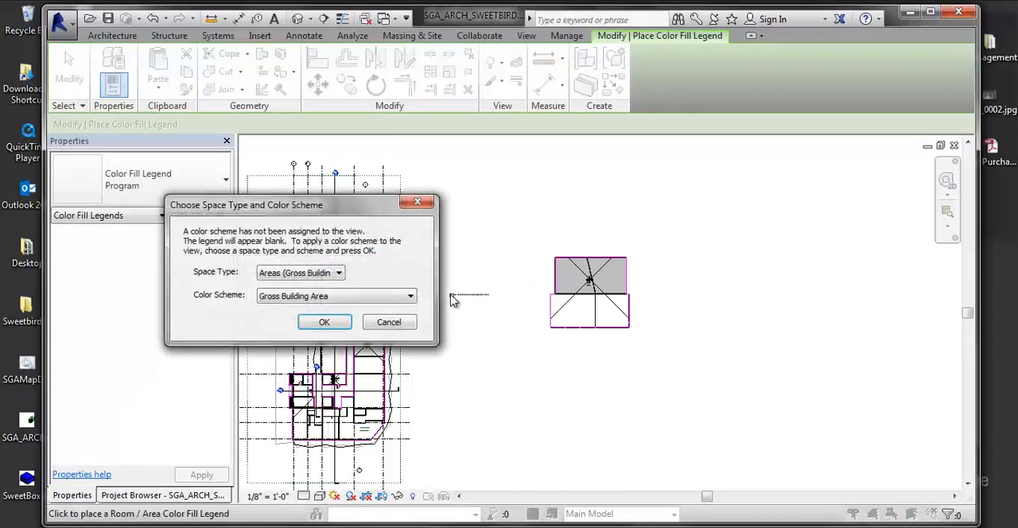
Step: Apply the SGA Gross Building Area color scheme to the view, keeping Areas (Gross Building) as the space type
left_click_drag(301, 211, 579, 128)
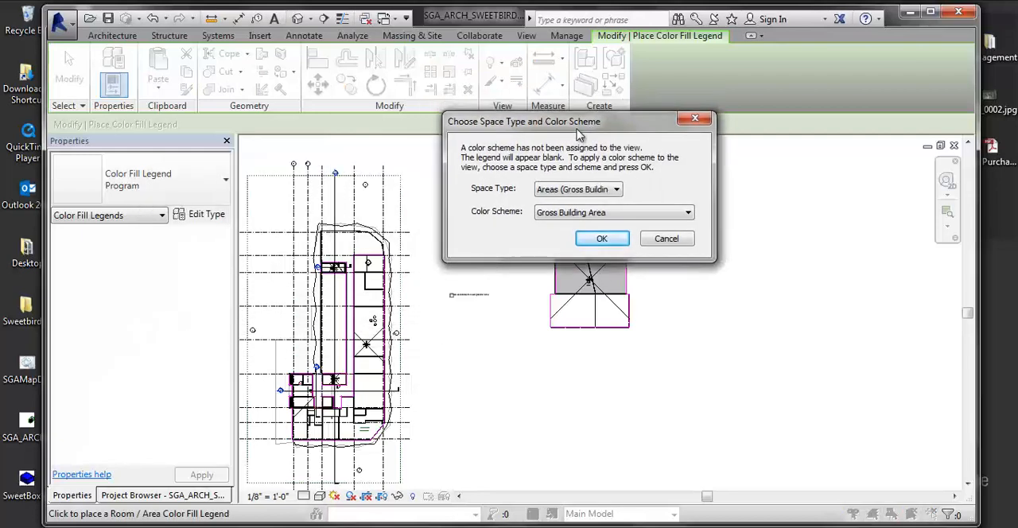
left_click(550, 189)
left_click(549, 192)
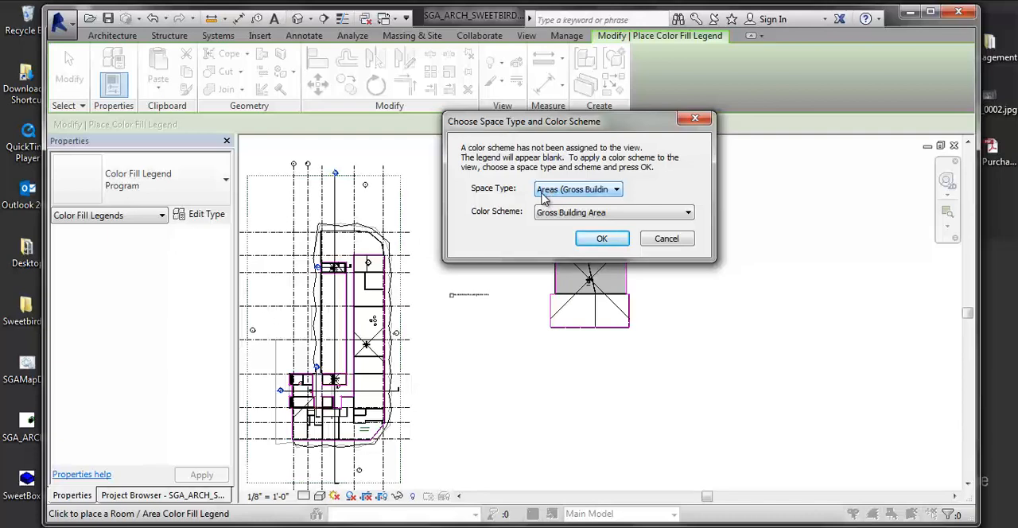
left_click(556, 213)
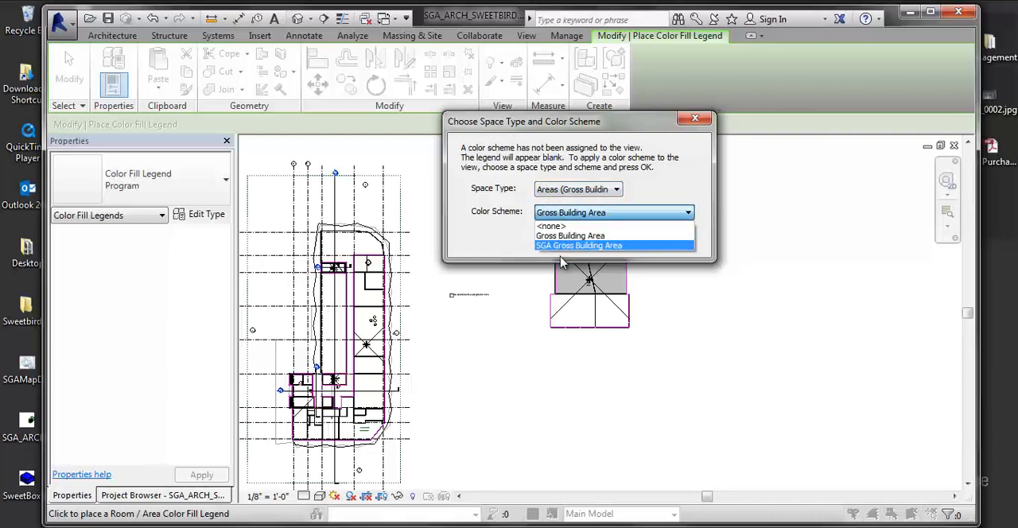
left_click(575, 245)
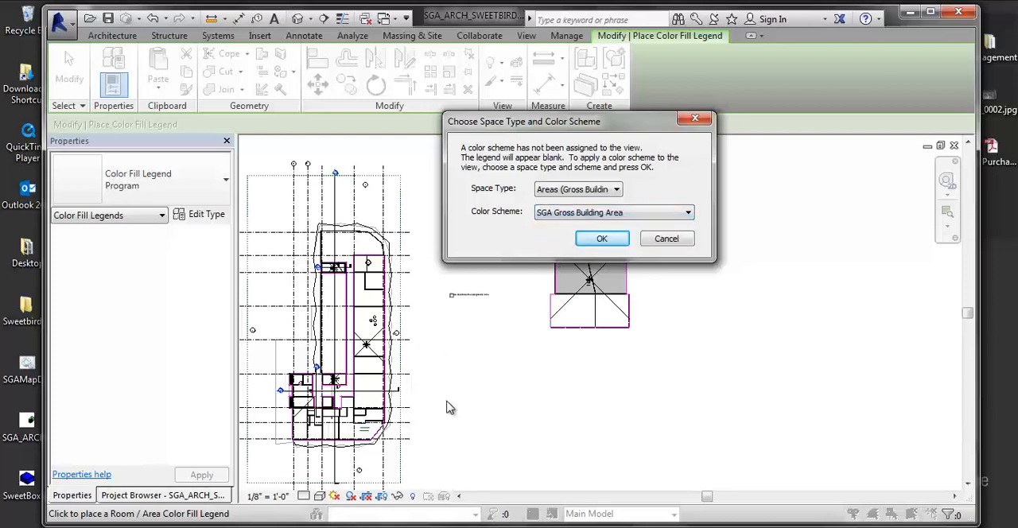
left_click(598, 235)
mouse_move(485, 335)
middle_mouse_down()
mouse_move(568, 306)
mouse_move(630, 354)
mouse_move(630, 345)
middle_mouse_up()
scroll(574, 305, "up", 1)
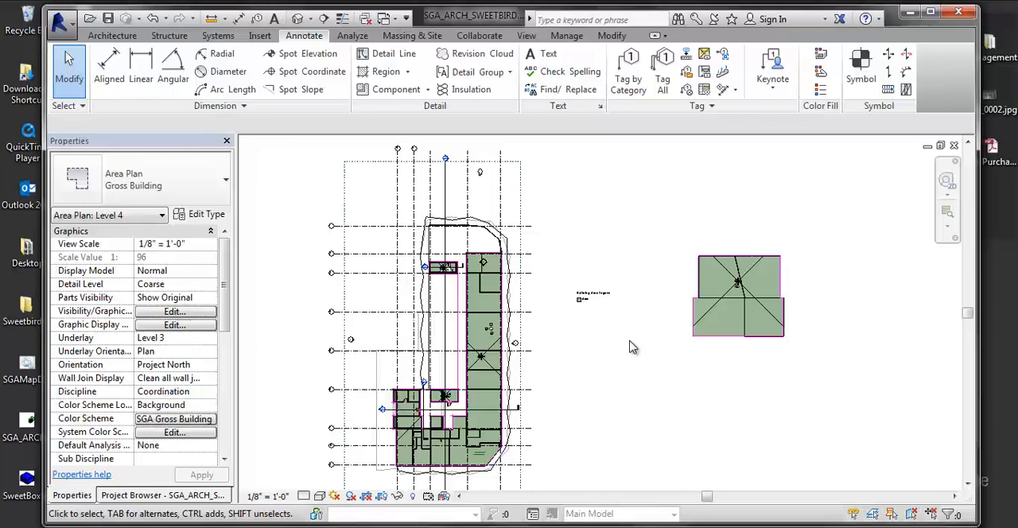
Step: Set the SGA Gross Building Area scheme to color by Area, accept the color reset, and apply it to the plan
scroll(659, 300, "down", 2)
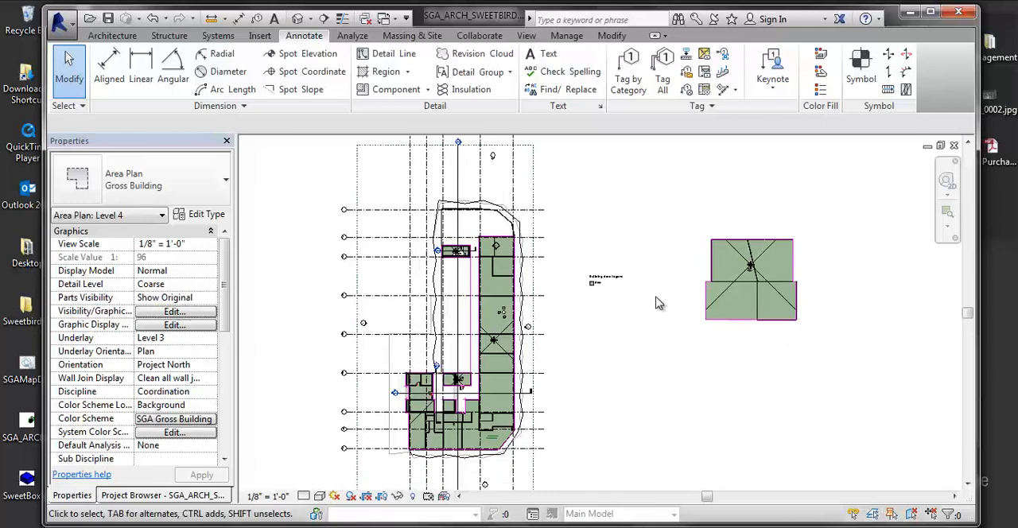
scroll(649, 248, "up", 1)
middle_click_drag(647, 247, 575, 223)
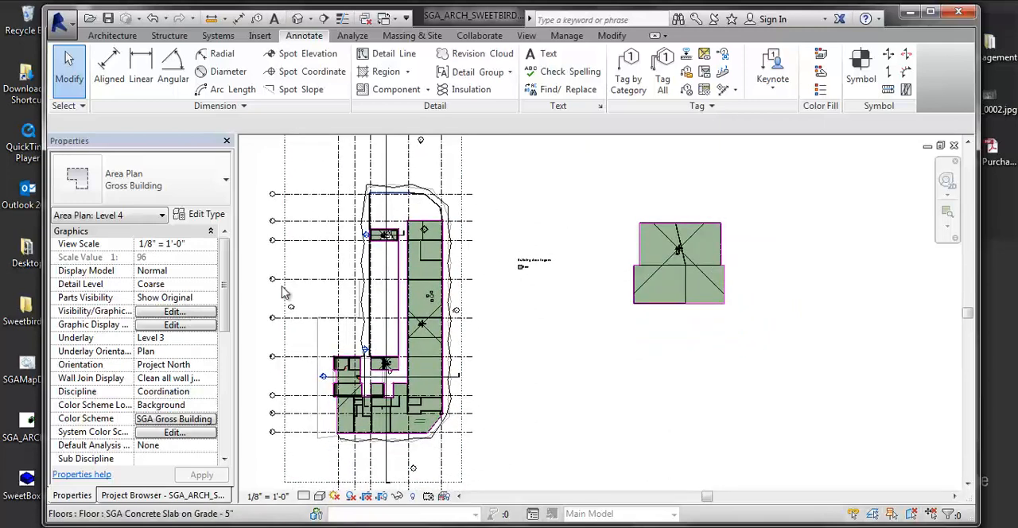
left_click(149, 421)
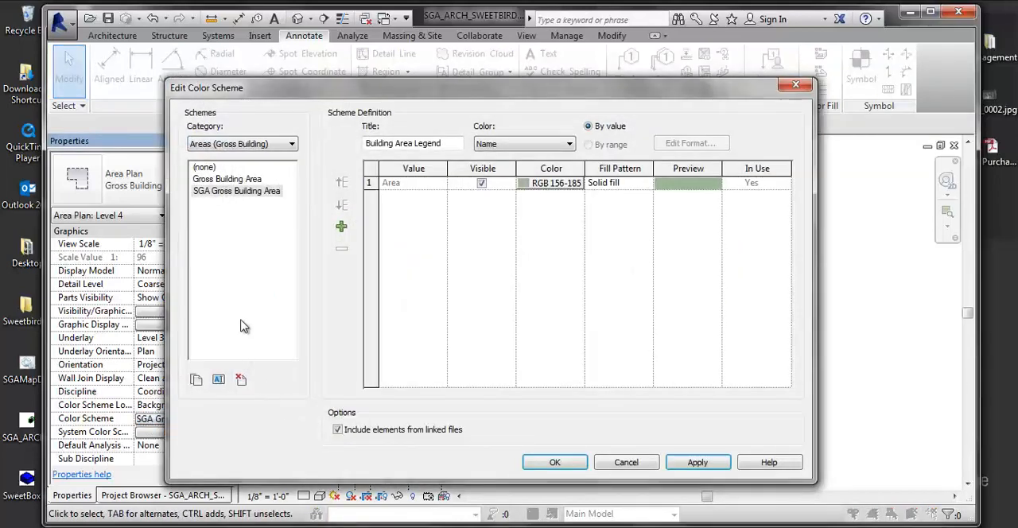
left_click(247, 194)
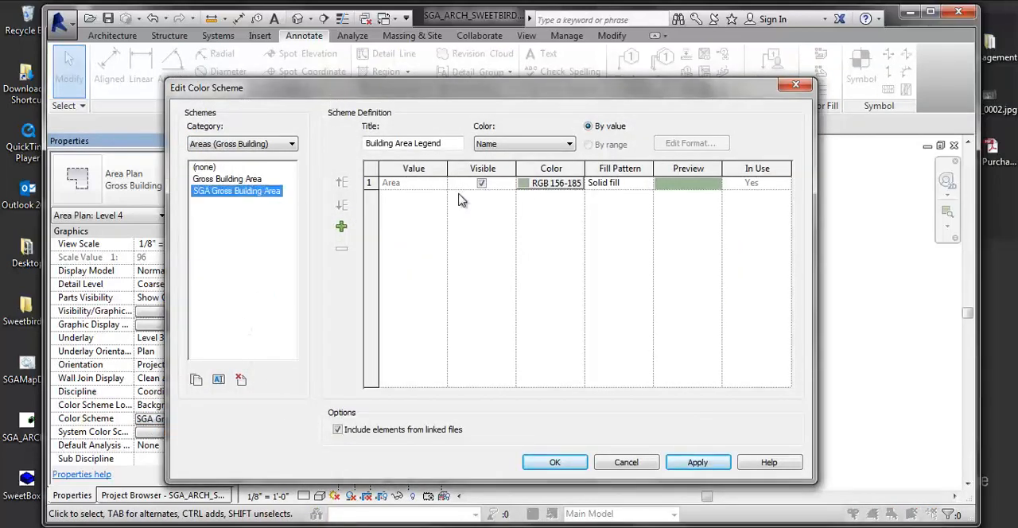
left_click(498, 144)
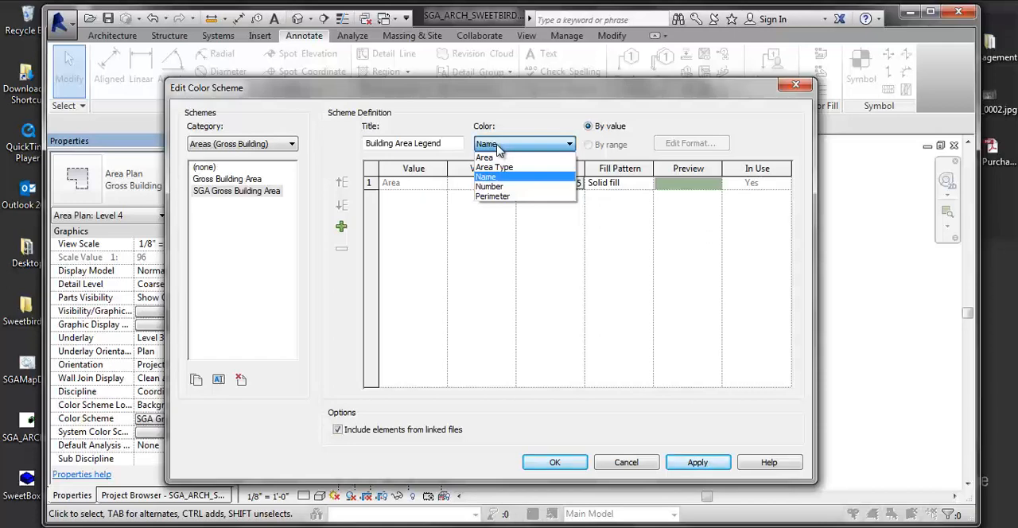
left_click(486, 159)
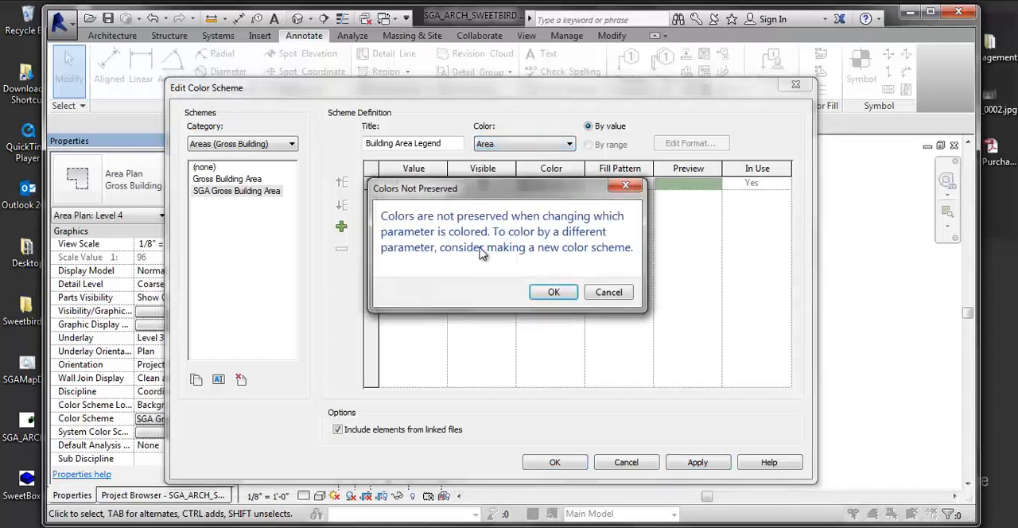
left_click(550, 292)
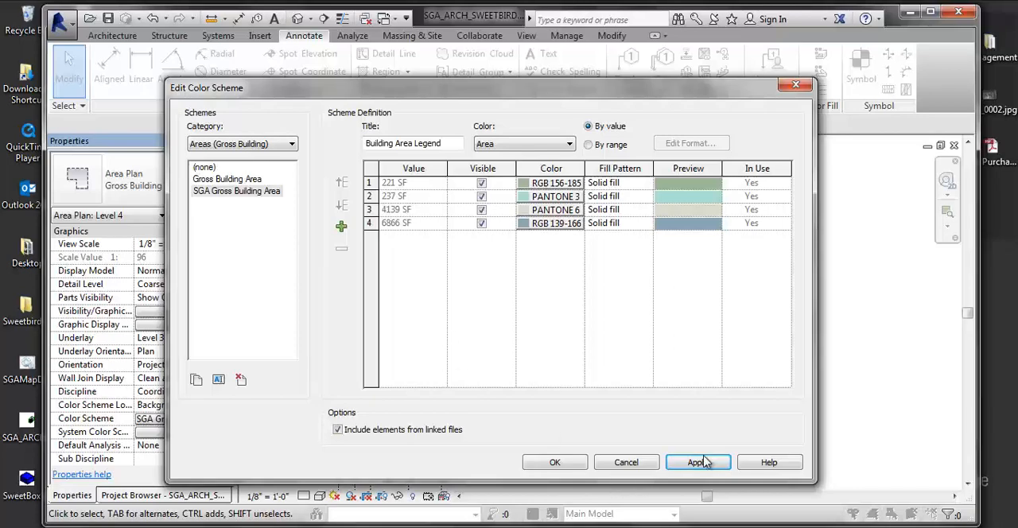
left_click(559, 466)
middle_click_drag(518, 360, 534, 358)
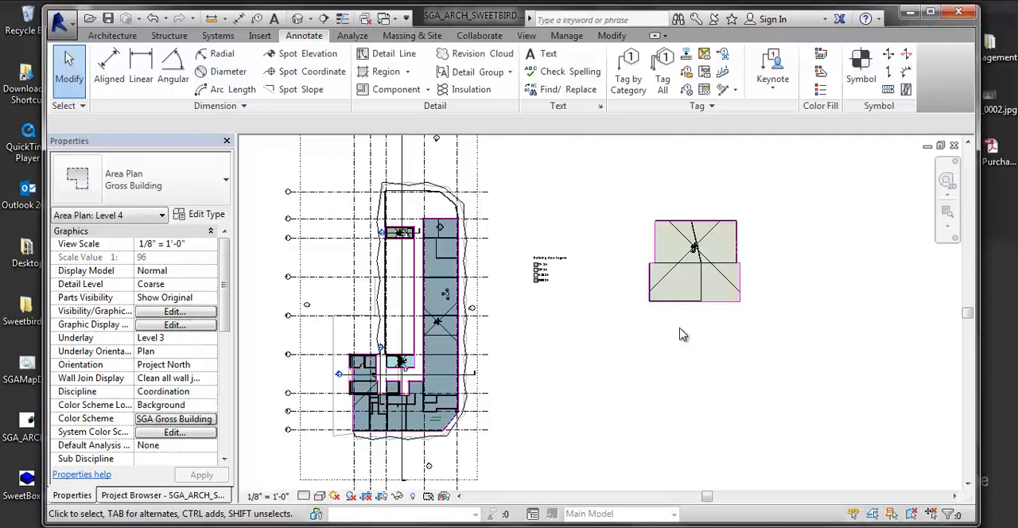
Step: Switch the SGA Gross Building Area color scheme from by value to by range and apply it to the plan
left_click(206, 418)
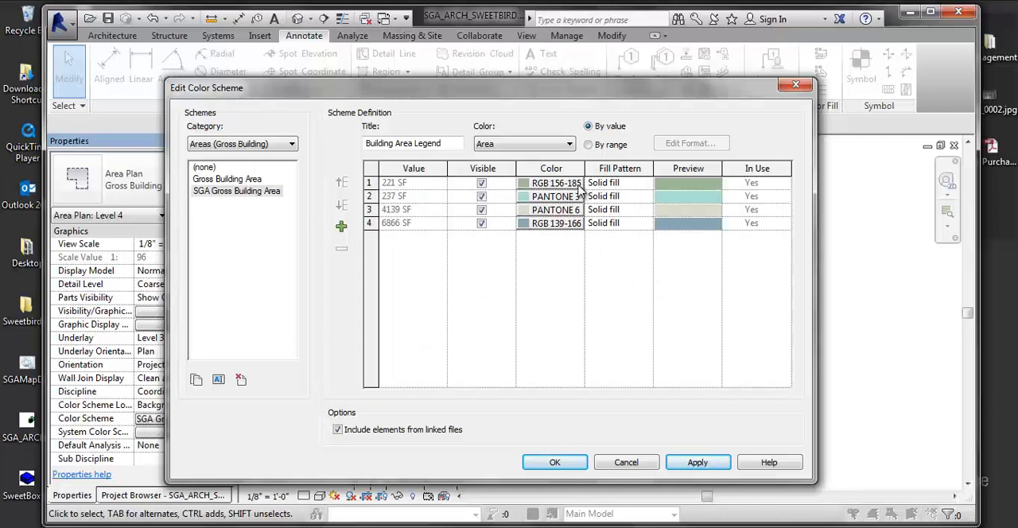
left_click(589, 146)
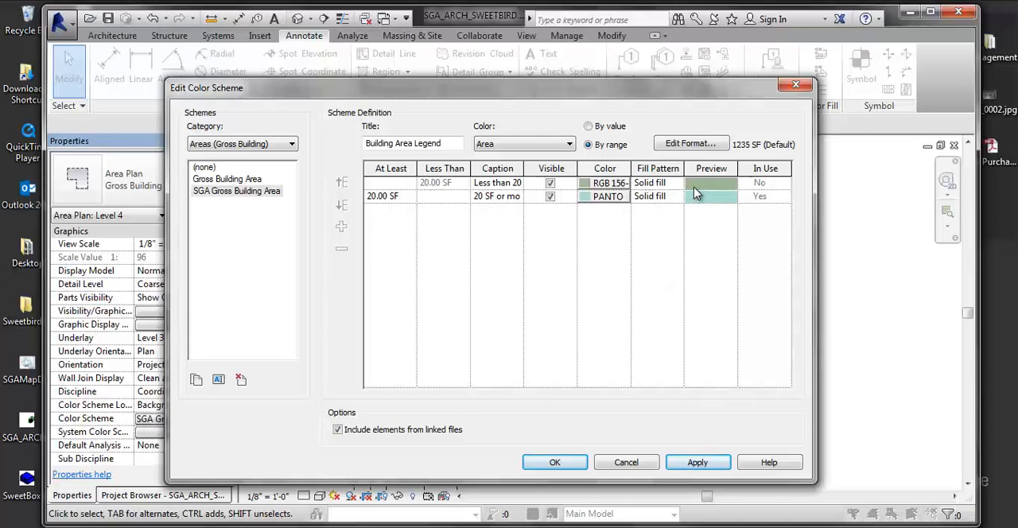
left_click(697, 463)
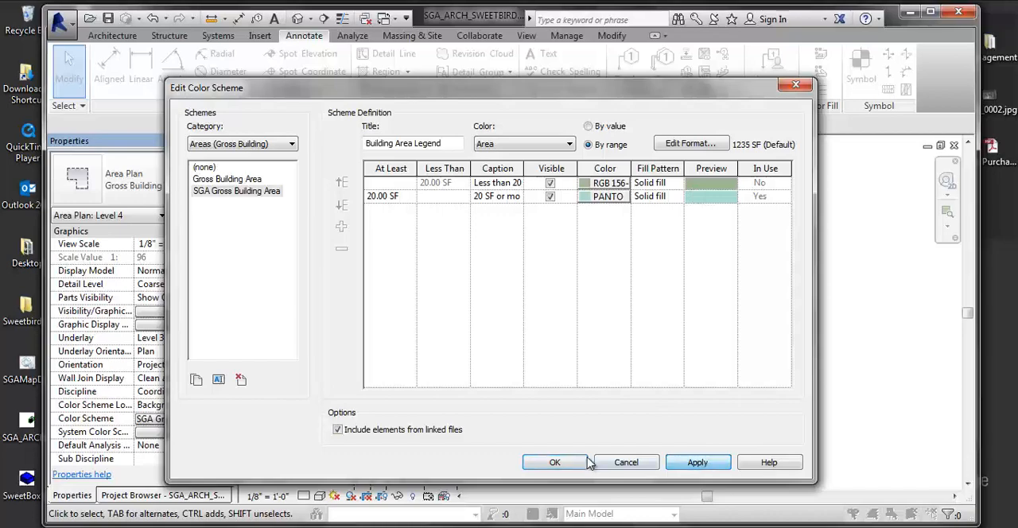
left_click(569, 463)
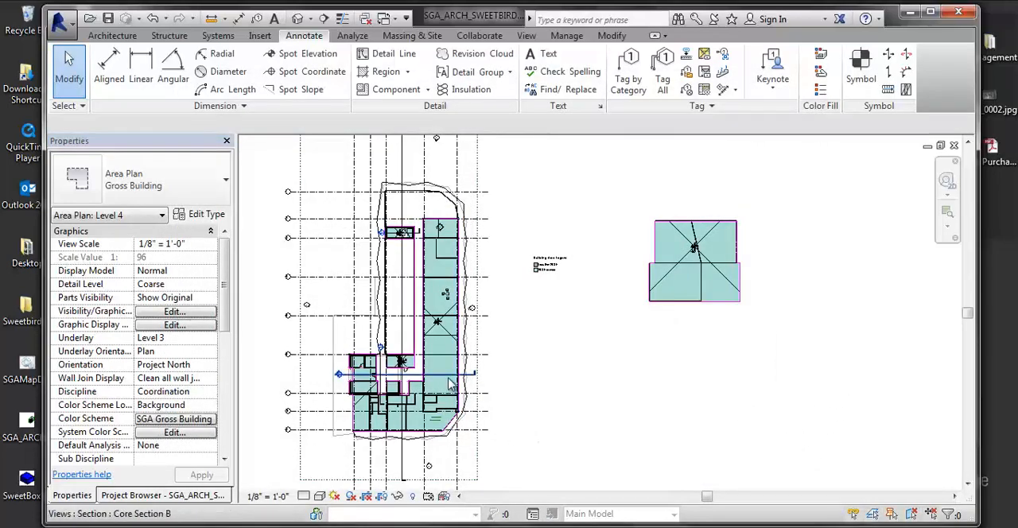
Step: Keep Area as the colored parameter and set the color scheme's upper range to at least 1000 SF
left_click(203, 419)
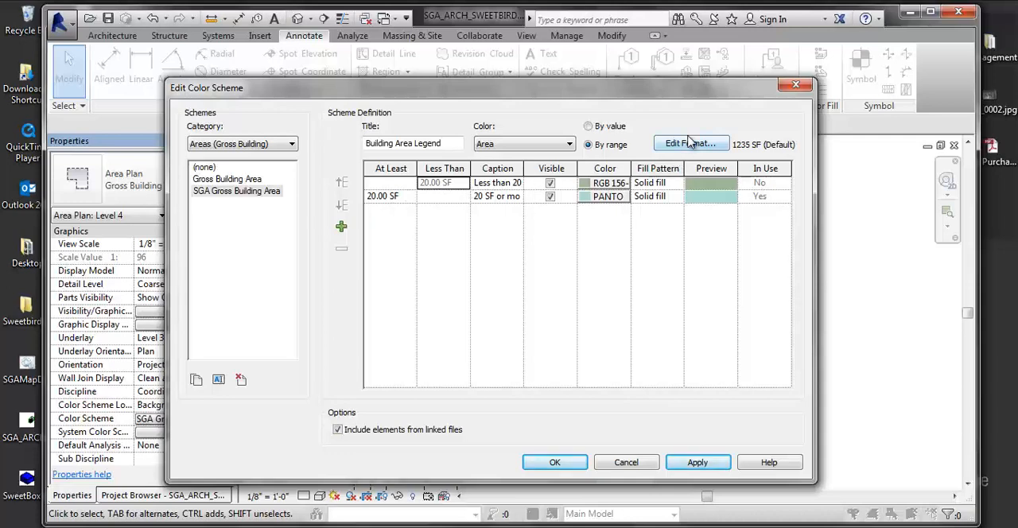
left_click(572, 144)
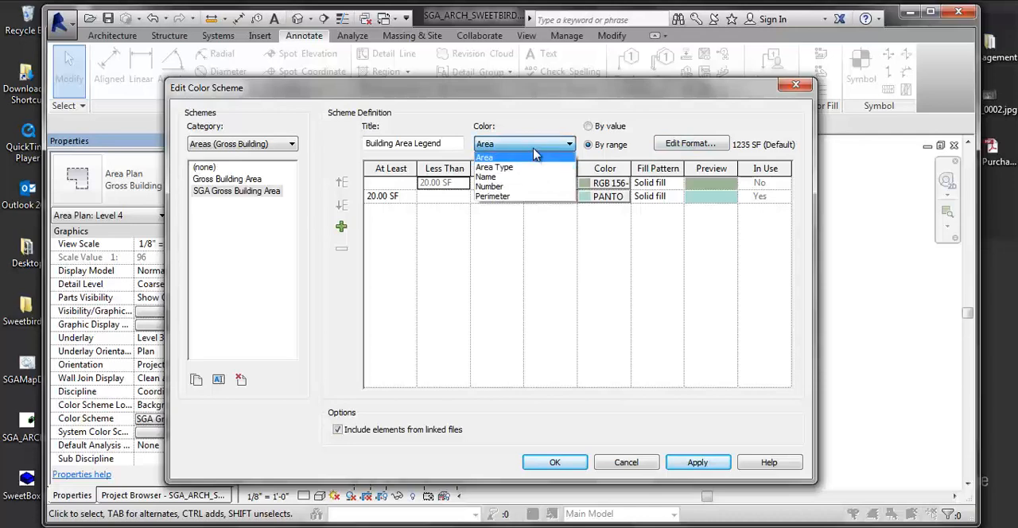
left_click(522, 155)
left_click(394, 197)
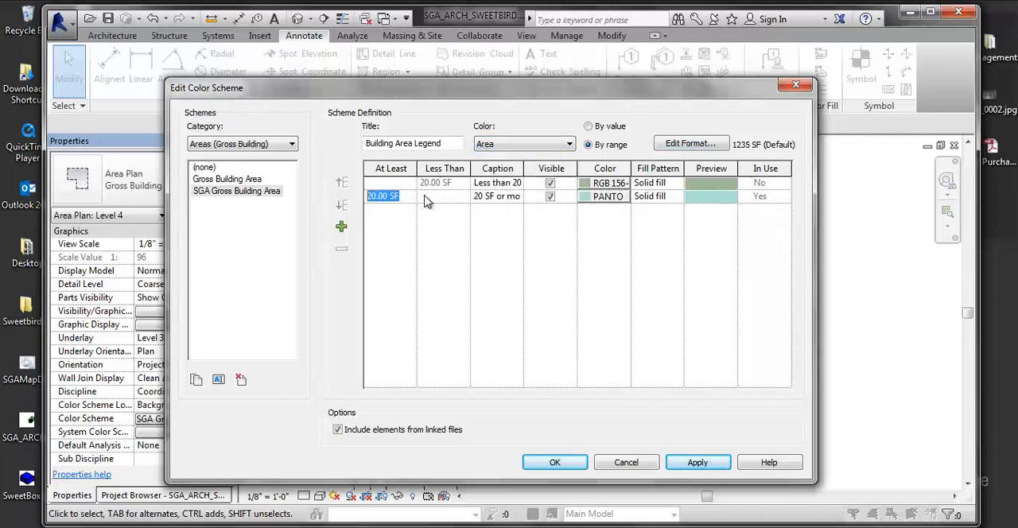
key("Delete")
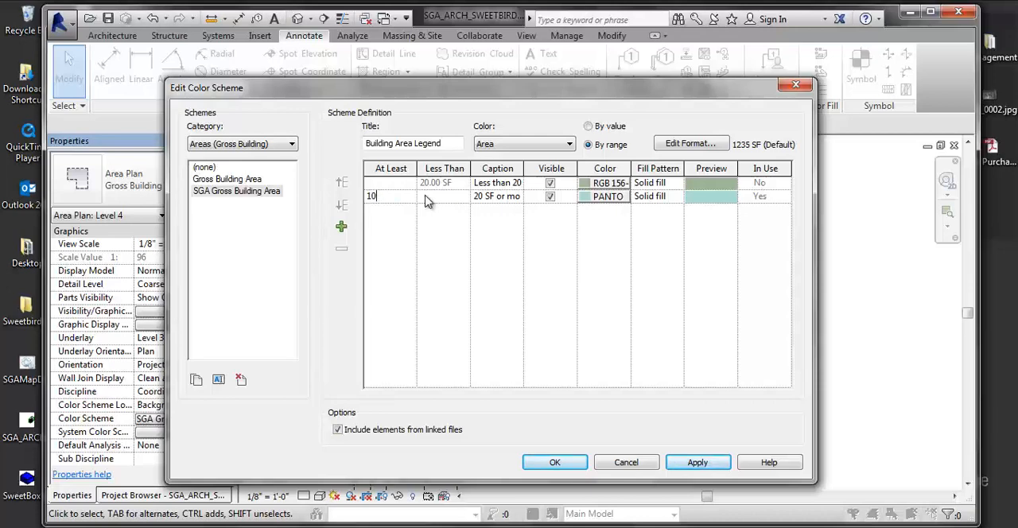
left_click(426, 199)
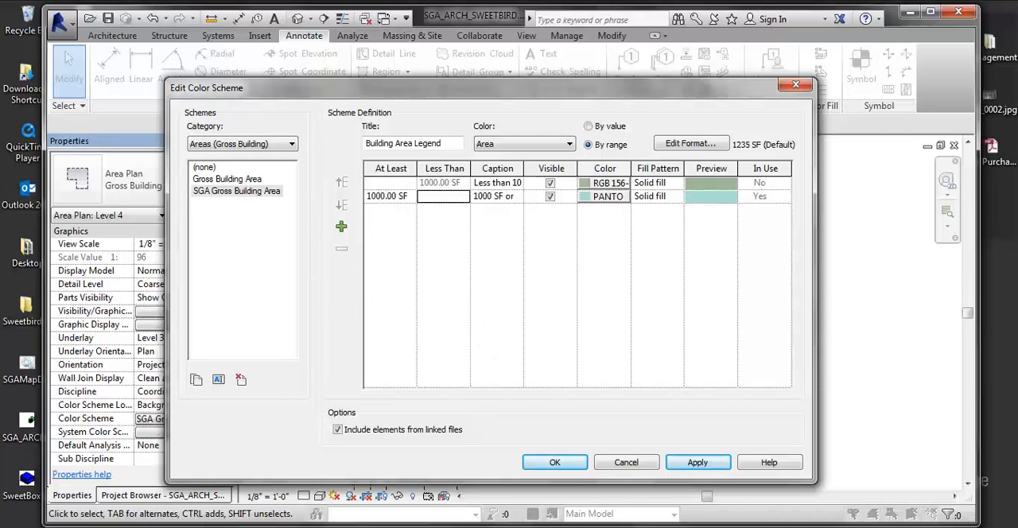
left_click(555, 463)
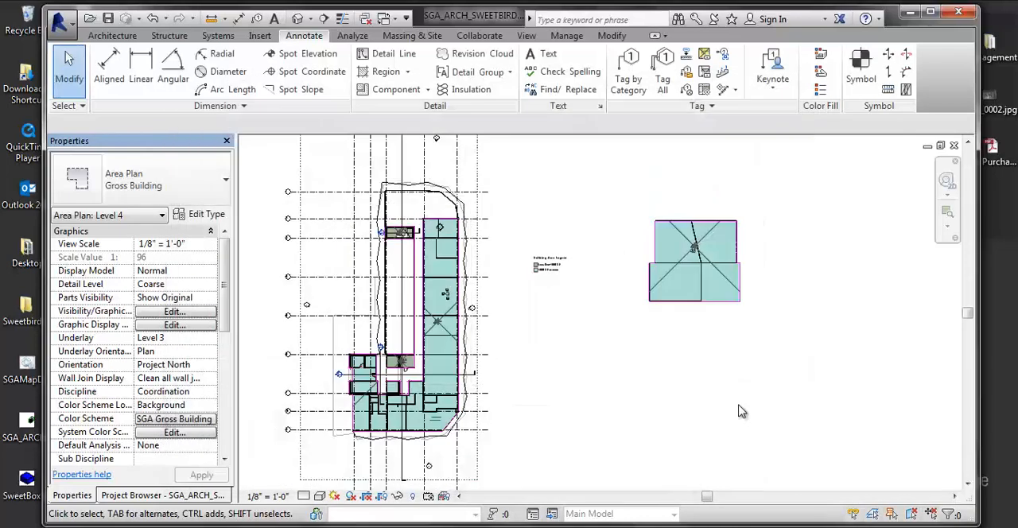
middle_click_drag(613, 438, 638, 427)
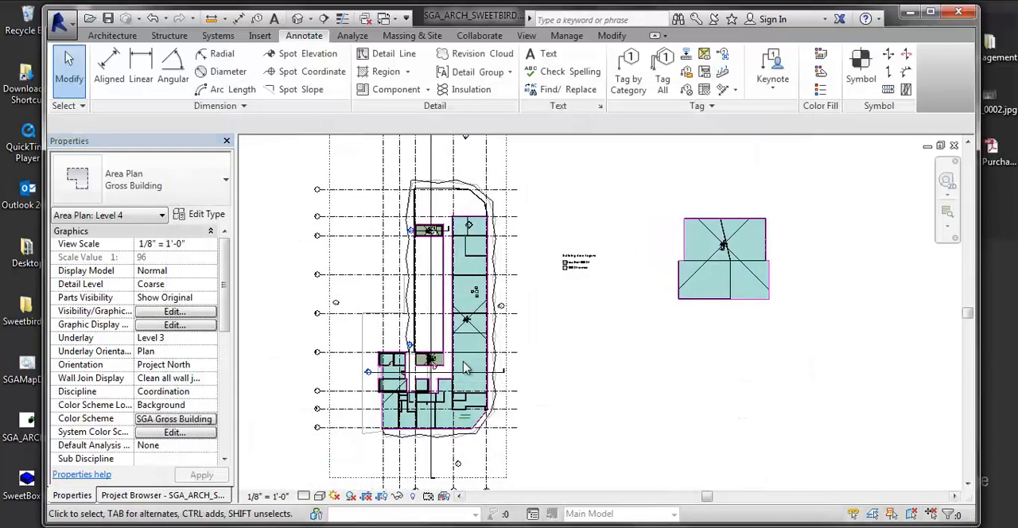
scroll(461, 362, "up", 2)
middle_click_drag(502, 366, 507, 362)
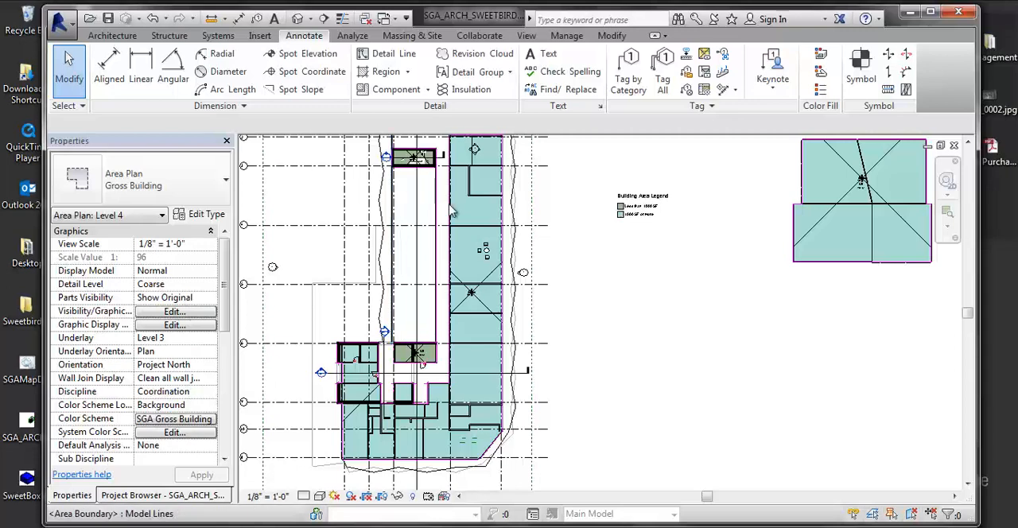
scroll(665, 333, "down", 1)
middle_click_drag(665, 332, 700, 288)
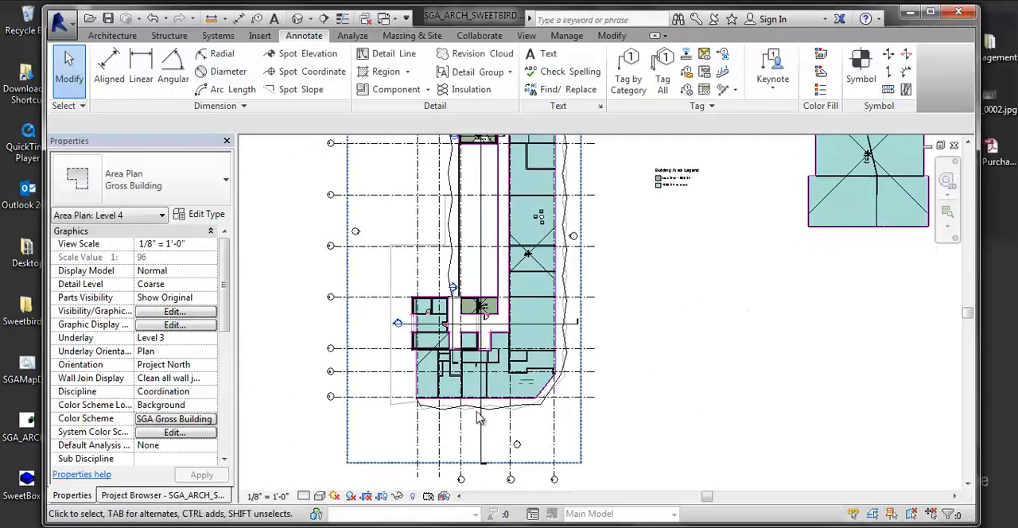